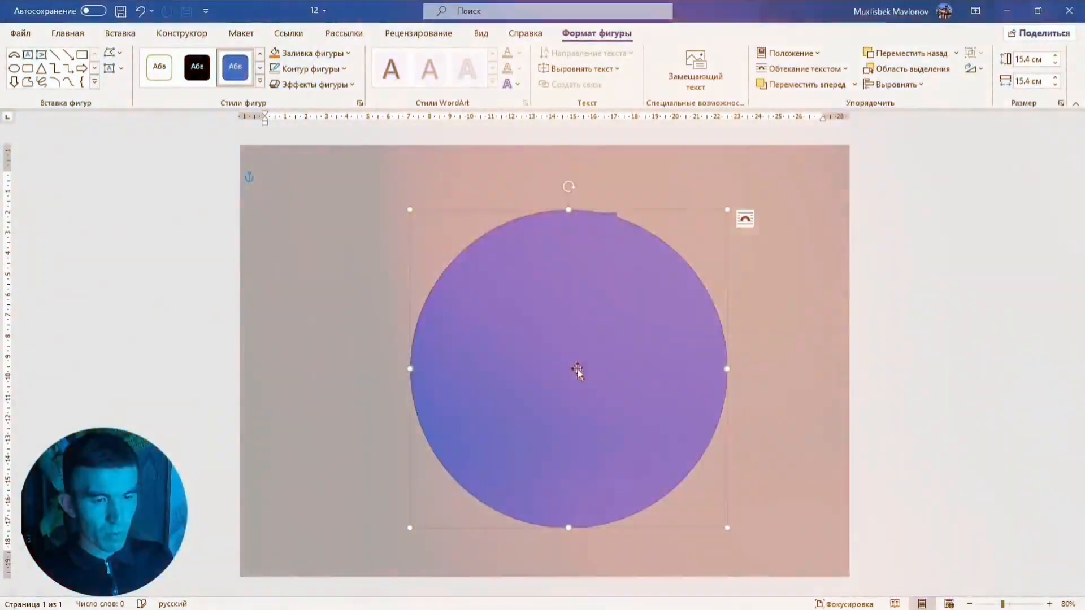
Fill the circle with black and remove its outline
right_click(575, 342)
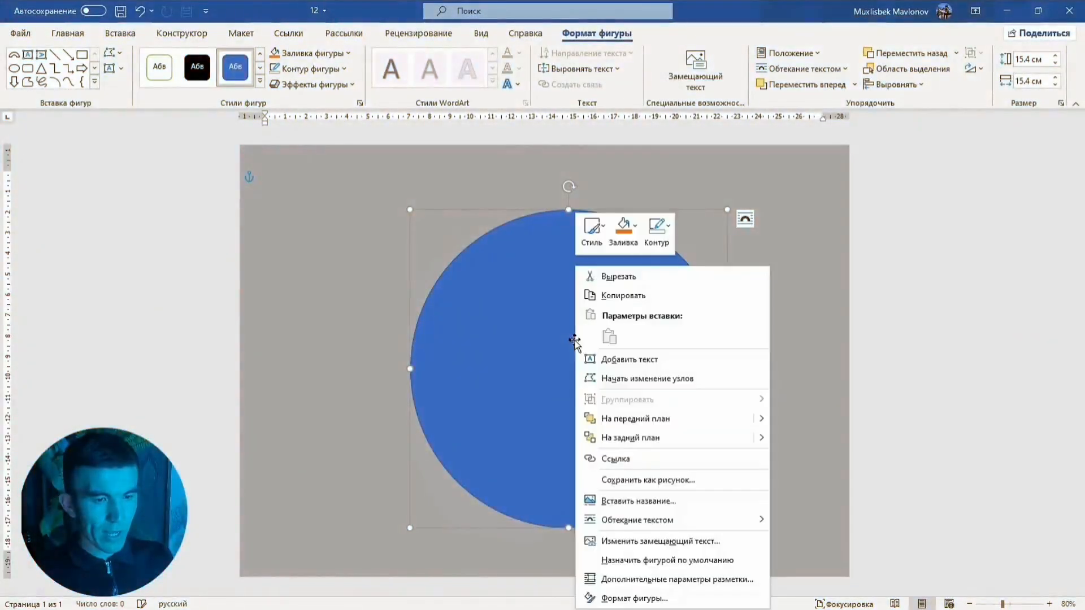
left_click(627, 242)
left_click(625, 279)
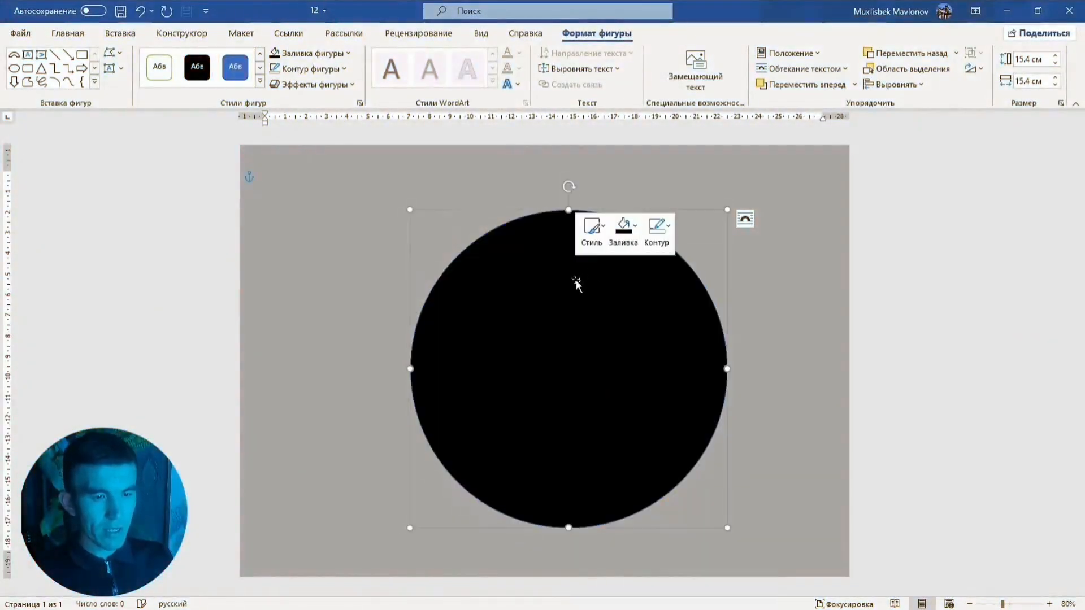
left_click(666, 245)
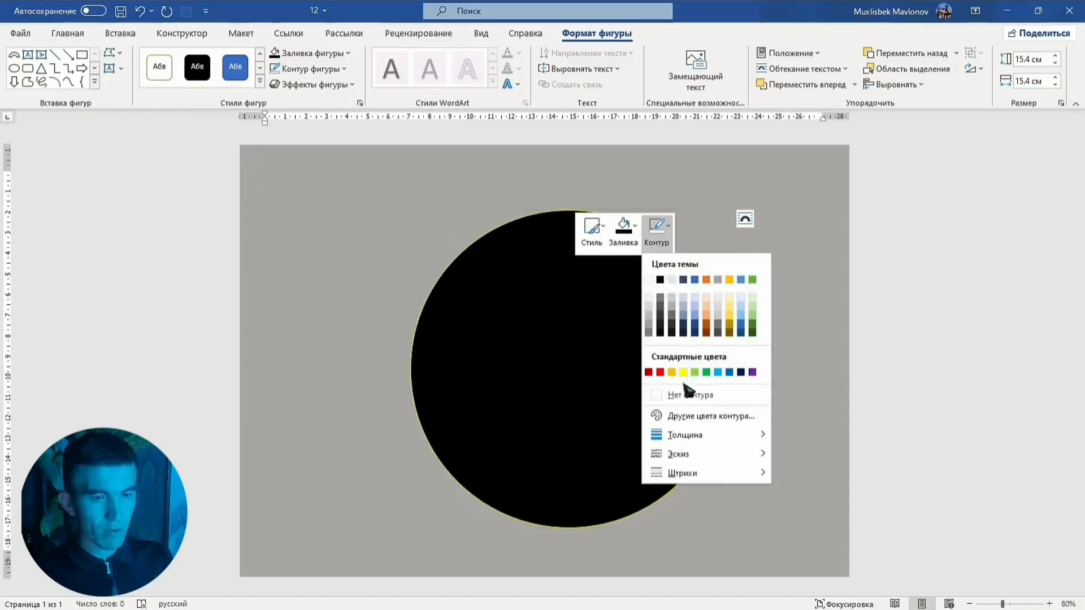
left_click(687, 389)
Send the black circle behind the other shapes of the logo
right_click(568, 321)
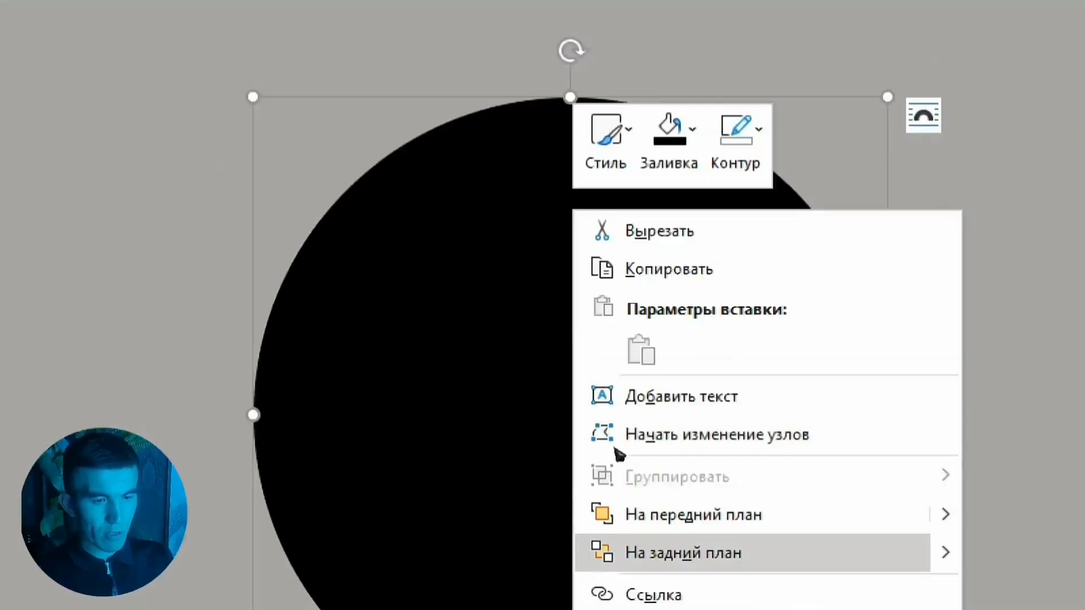
left_click(621, 438)
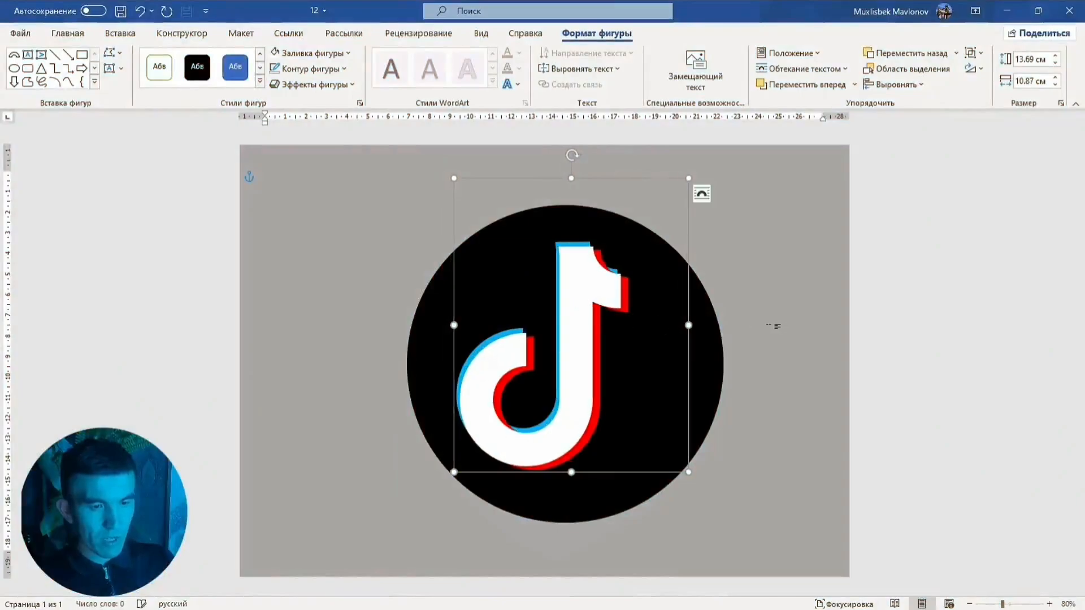
left_click(771, 283)
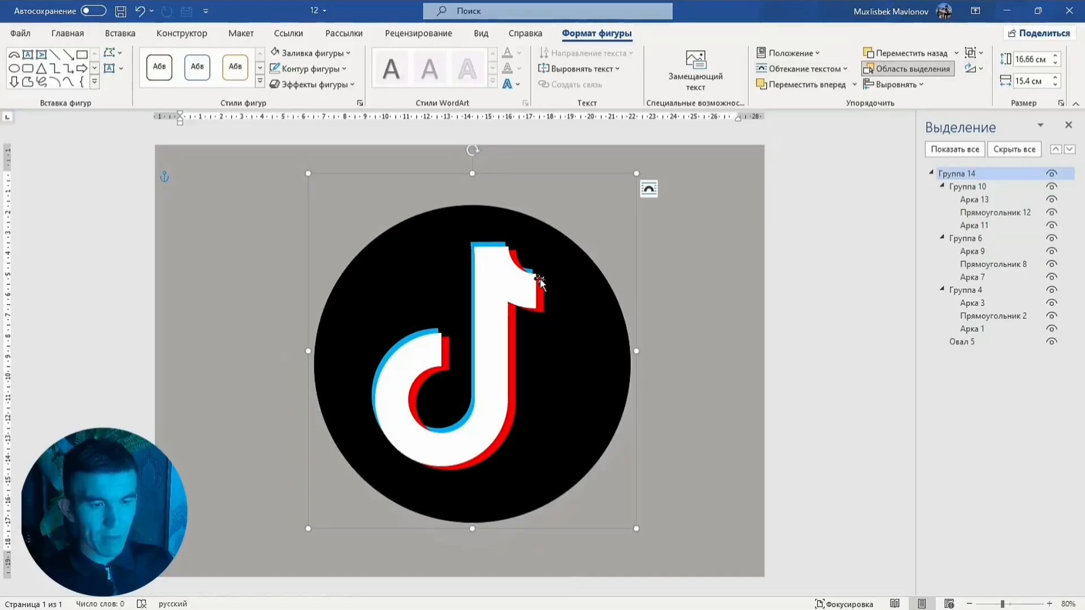
left_click_drag(540, 279, 511, 272)
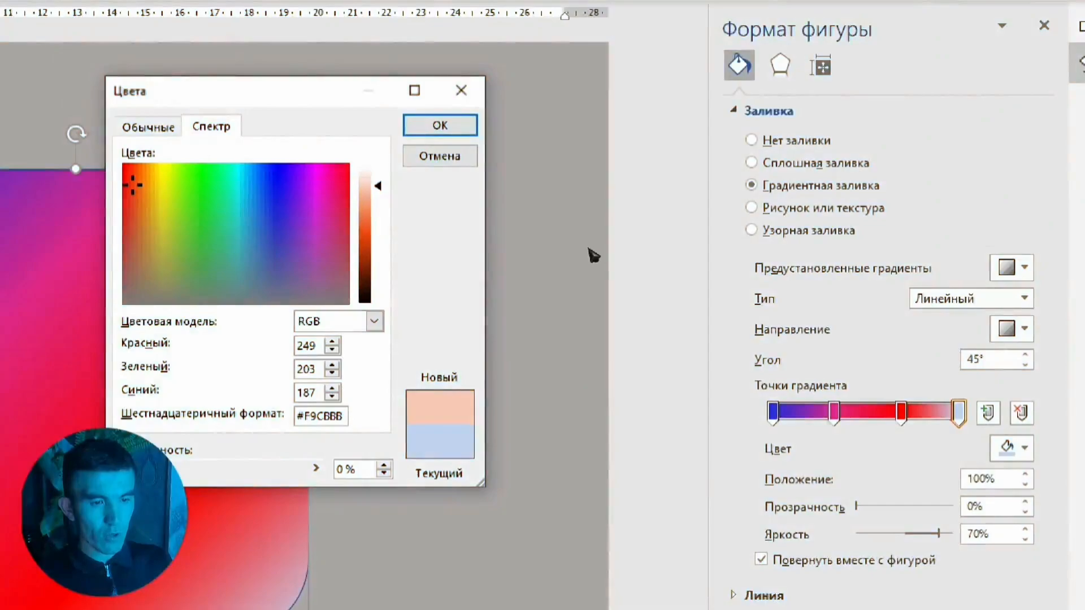
Pick a custom colour from the spectrum for the gradient stop
left_click_drag(378, 186, 378, 237)
key("Return")
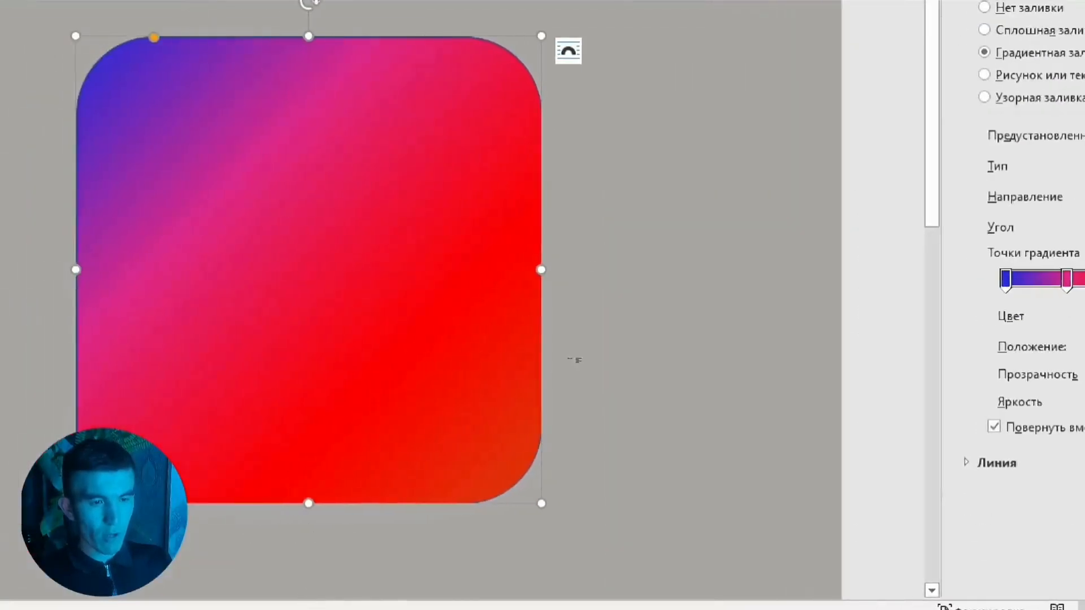
Copy the white frame's formatting onto the inner circle with Format Painter
left_click(496, 348)
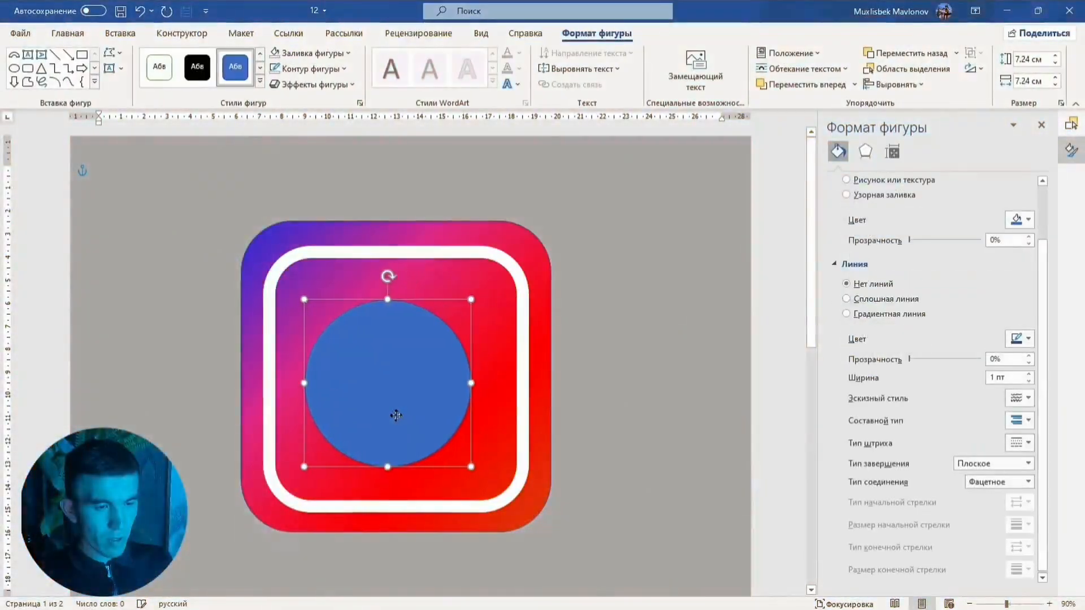
mouse_move(395, 416)
left_mouse_down()
mouse_move(403, 405)
mouse_move(411, 412)
left_mouse_up()
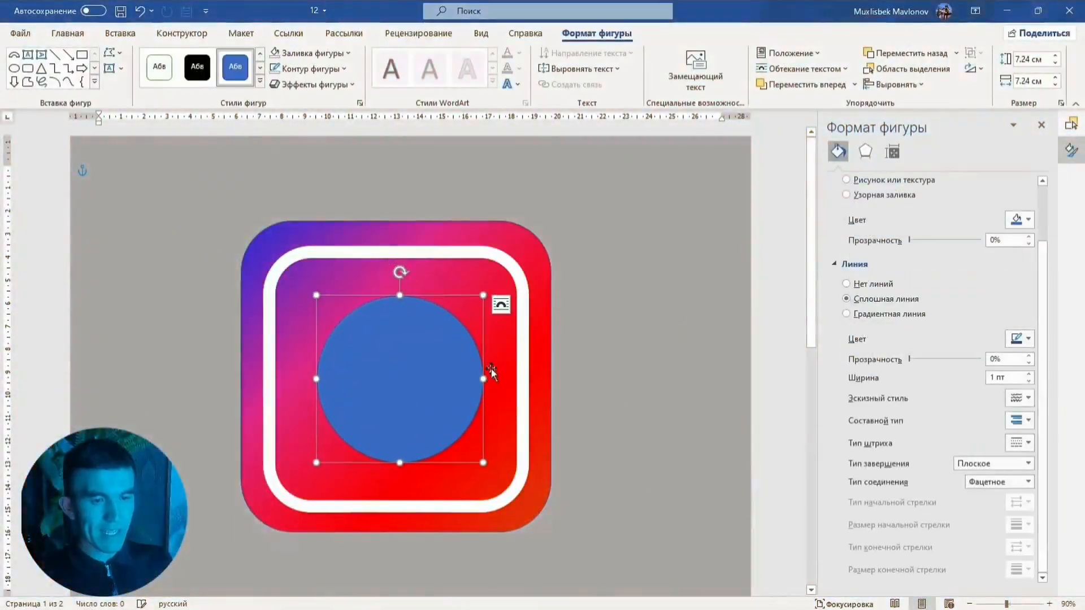
left_click(518, 362)
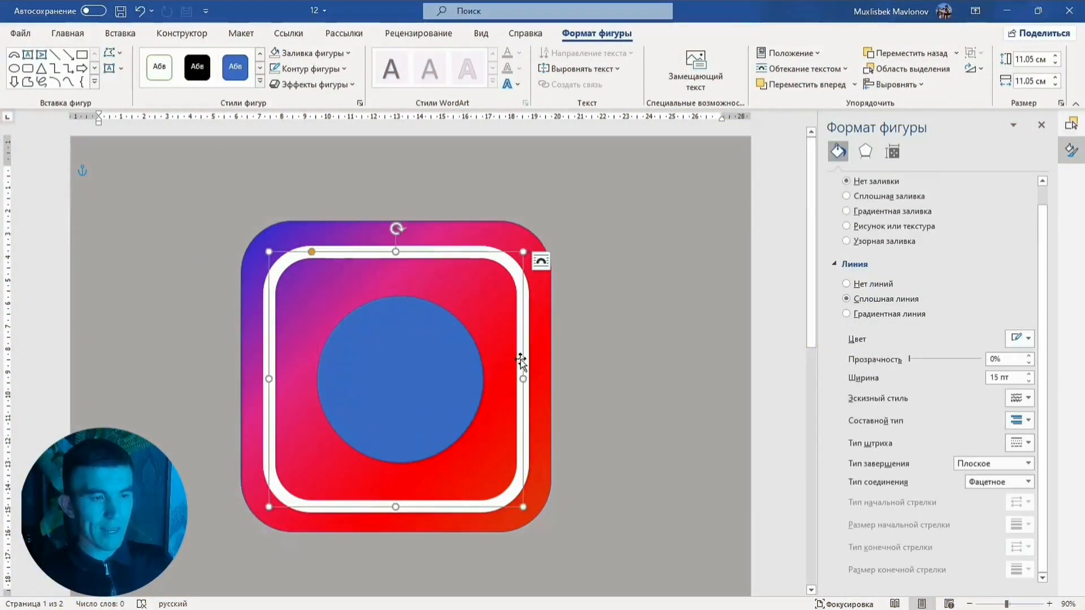
left_click(67, 33)
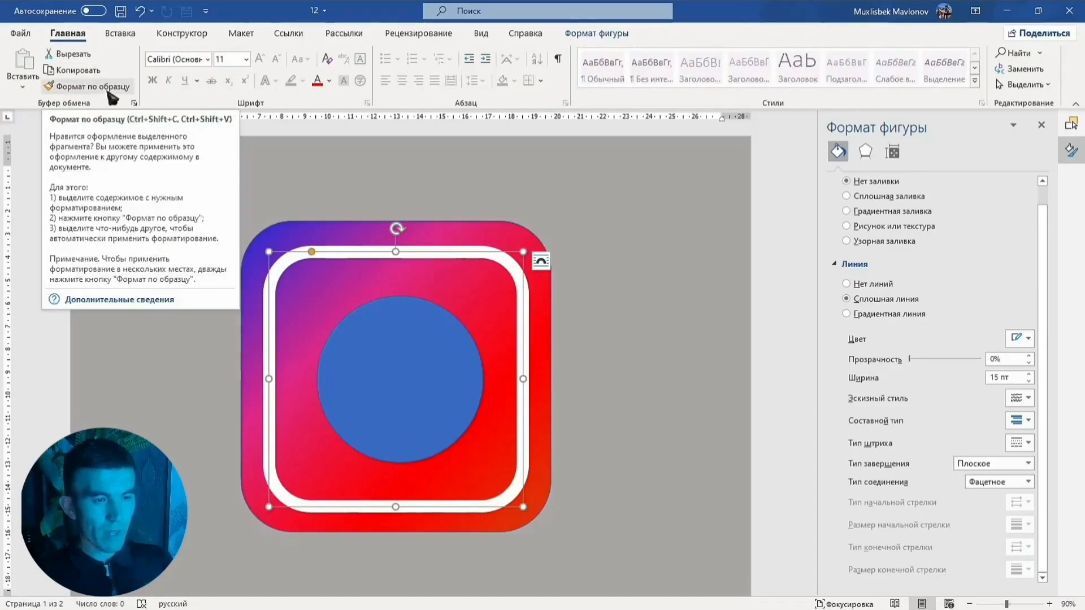
left_click(108, 94)
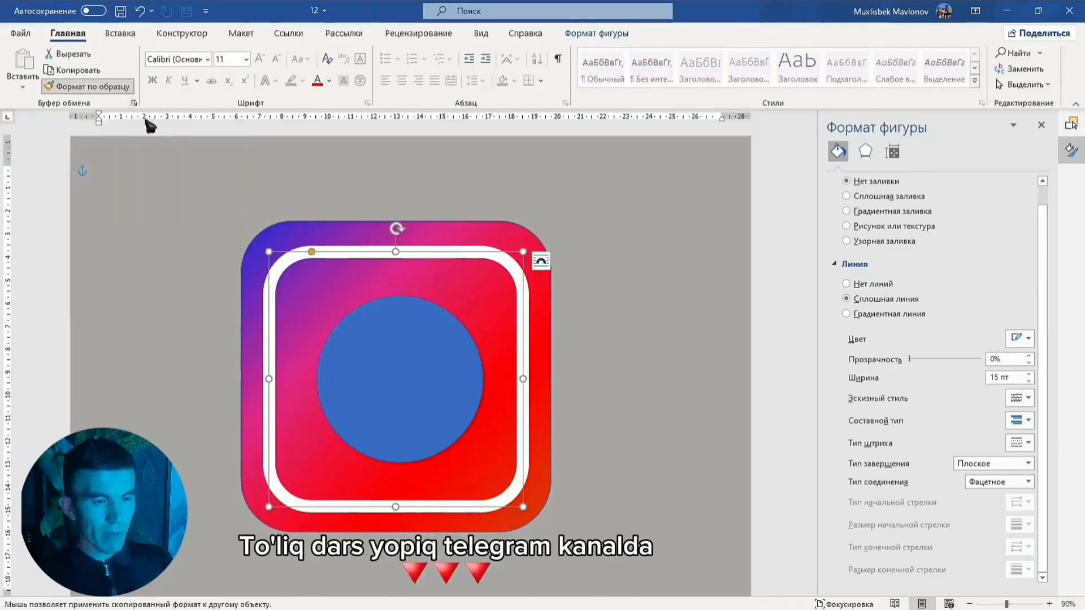
left_click(364, 344)
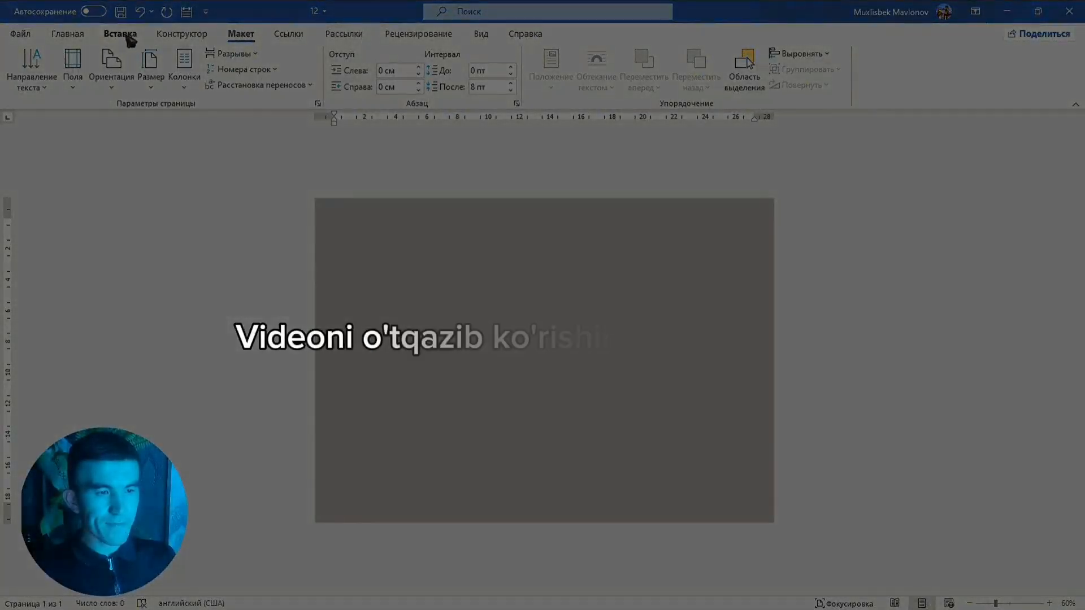
Draw a block arc about 8.7 cm square and rotate it so it opens to the right
left_click(120, 34)
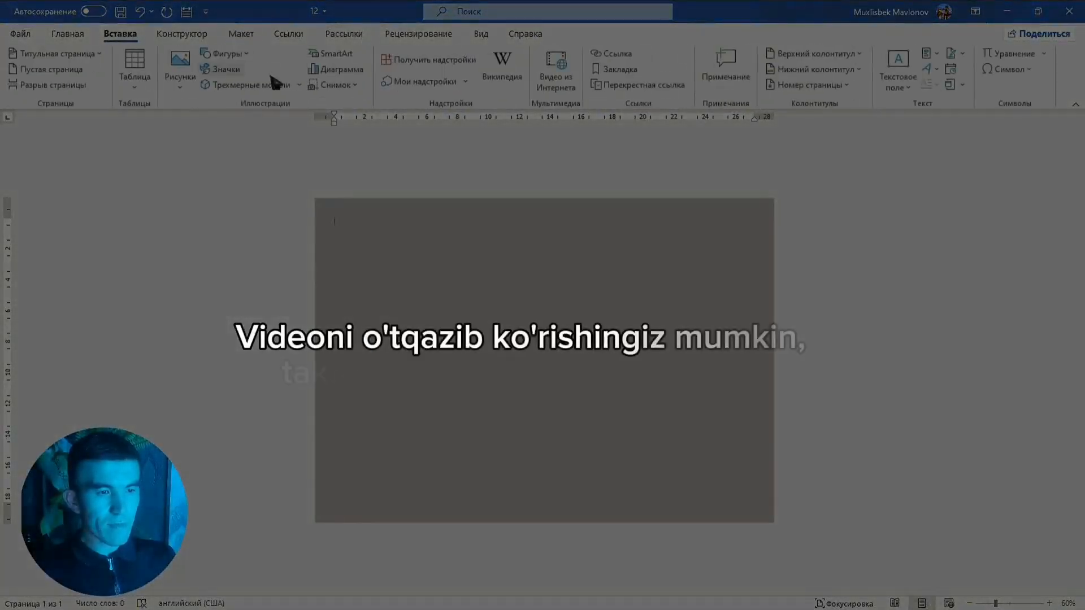
left_click(243, 54)
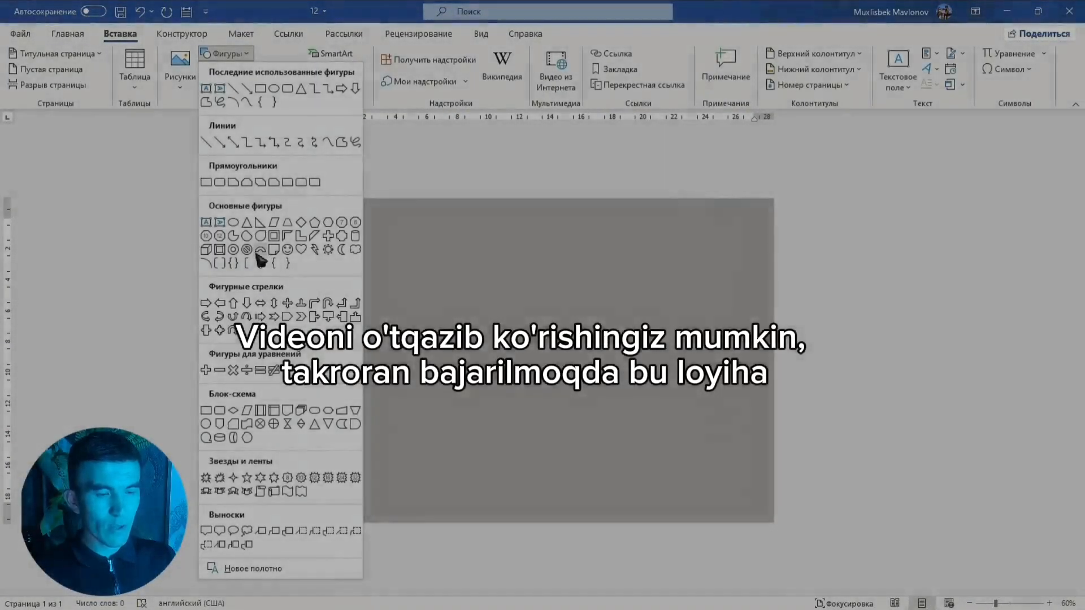
left_click(262, 262)
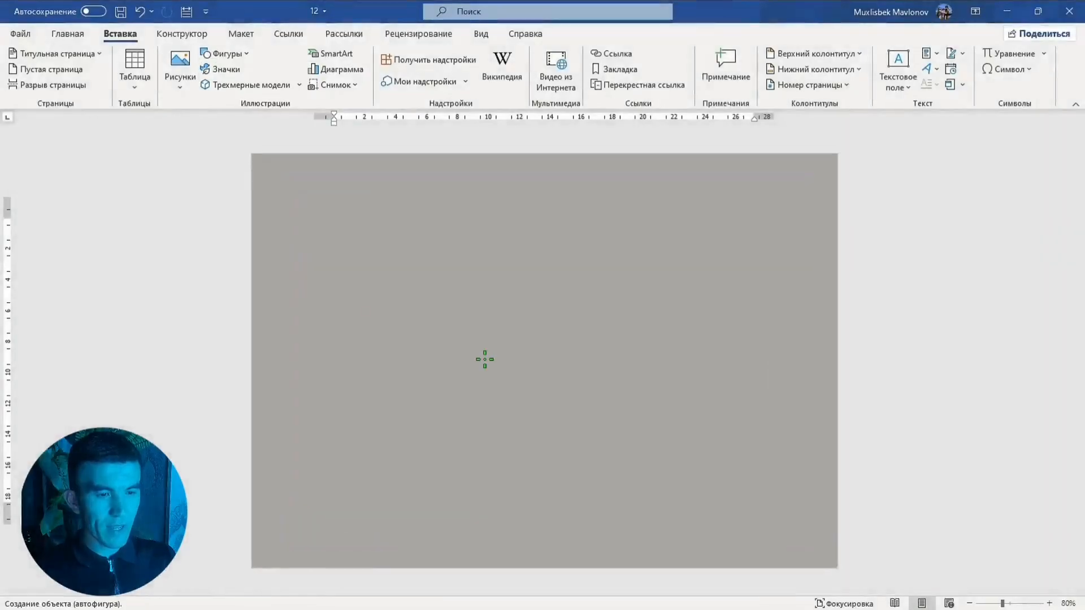
mouse_move(445, 288)
left_mouse_down()
mouse_move(615, 509)
mouse_move(666, 511)
left_mouse_up()
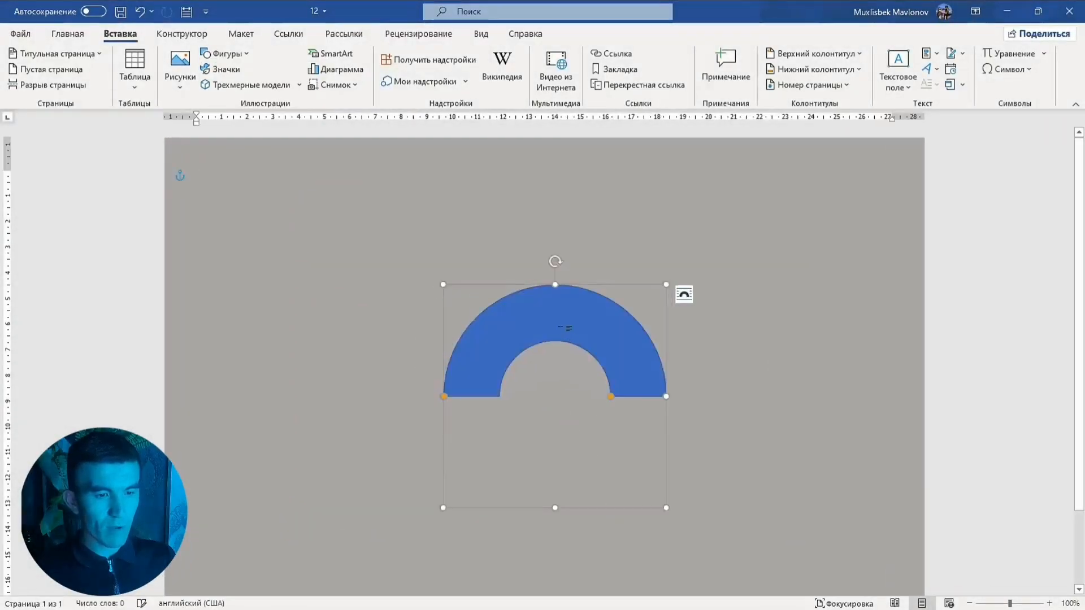
left_click_drag(560, 330, 473, 365)
left_click_drag(430, 313, 383, 436)
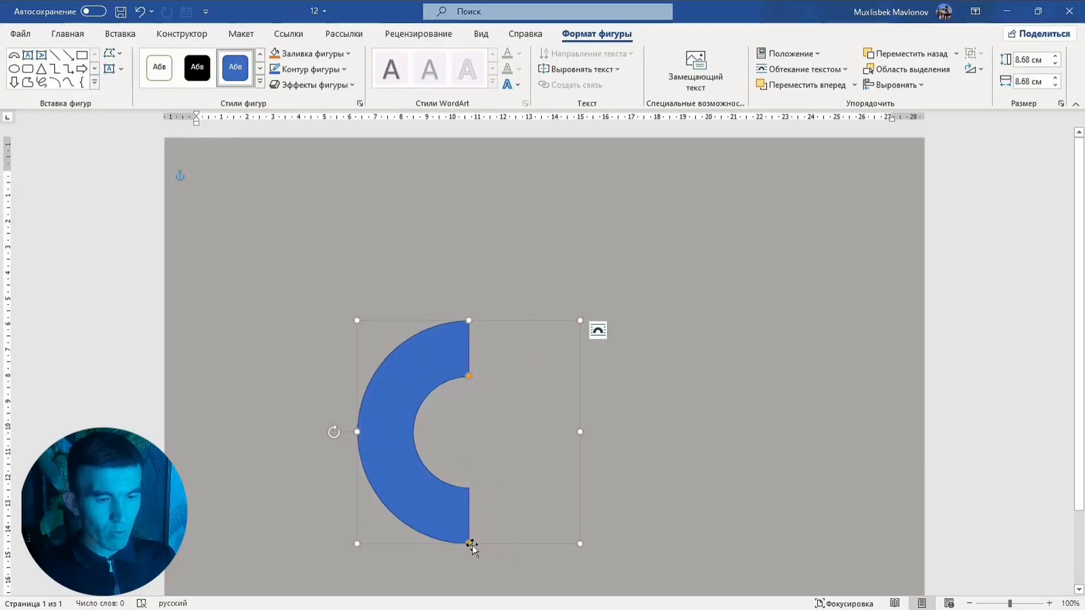
Extend the arc's lower end round to the three o'clock position
scroll(473, 547, "up", 2)
scroll(472, 531, "down", 3)
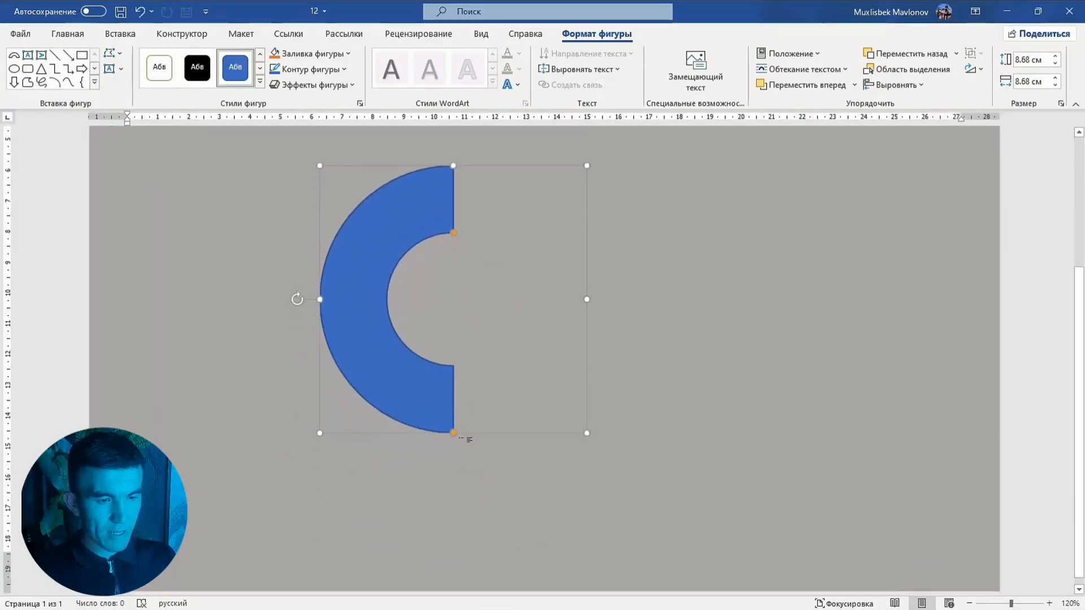
left_click_drag(454, 433, 575, 308)
Remove the outline from the block arc
right_click(575, 307)
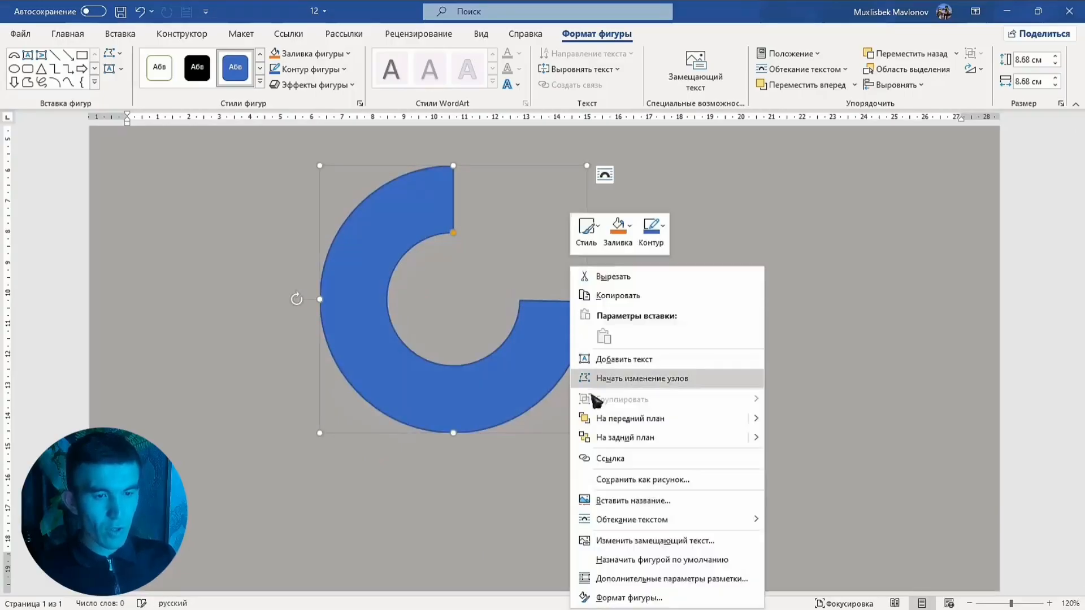
left_click(651, 229)
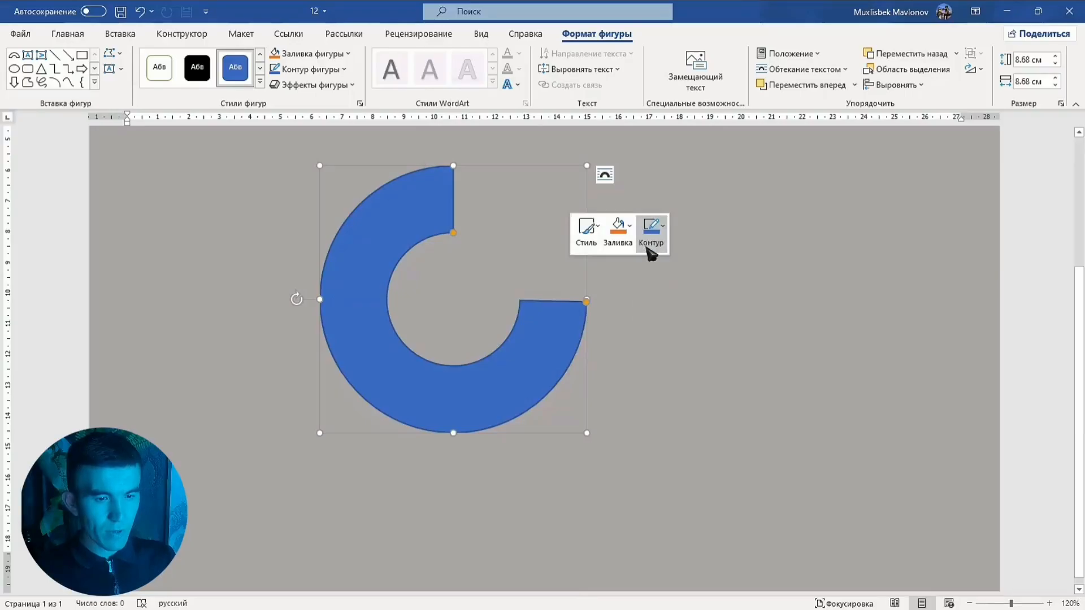
left_click(652, 231)
left_click(685, 394)
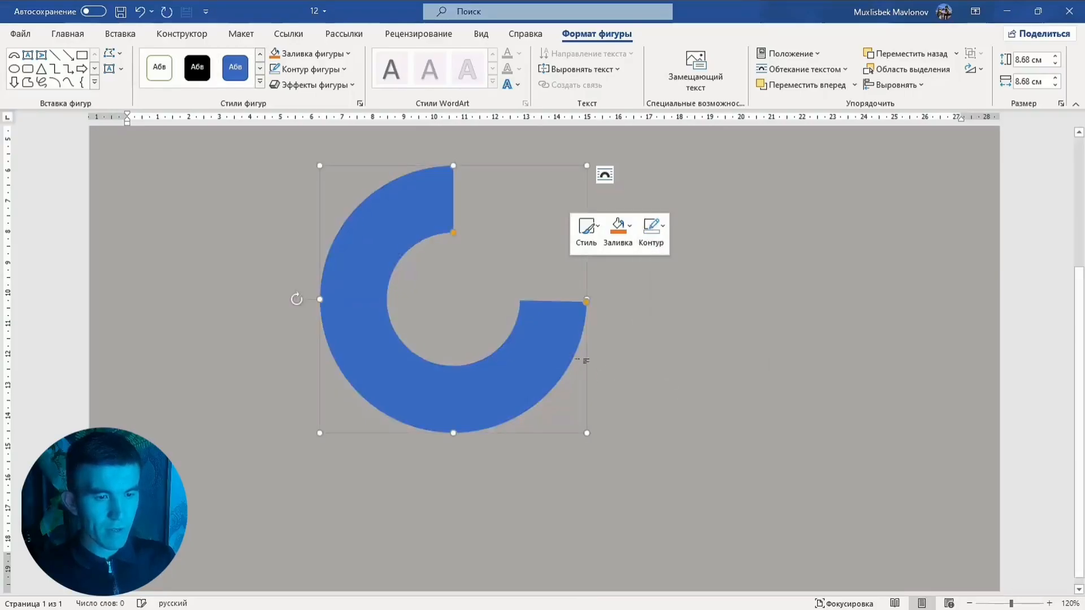
left_click_drag(547, 377, 568, 508)
left_click(686, 414)
Draw a vertical rectangle about 2 cm wide and 8.9 cm tall rising from the arc's right end
scroll(388, 249, "up", 3)
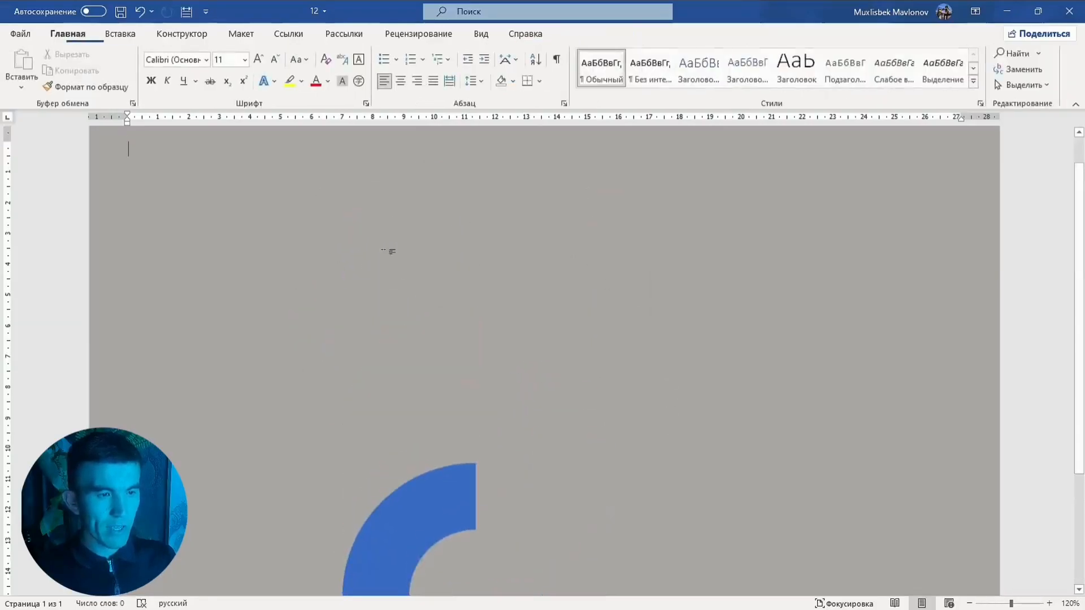
left_click(119, 34)
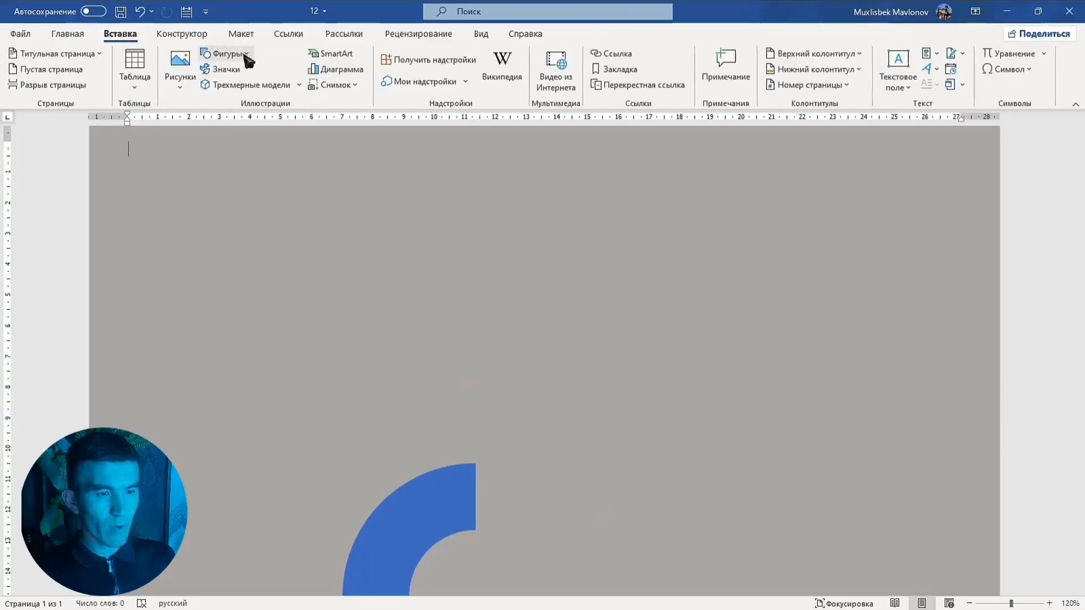
left_click(246, 54)
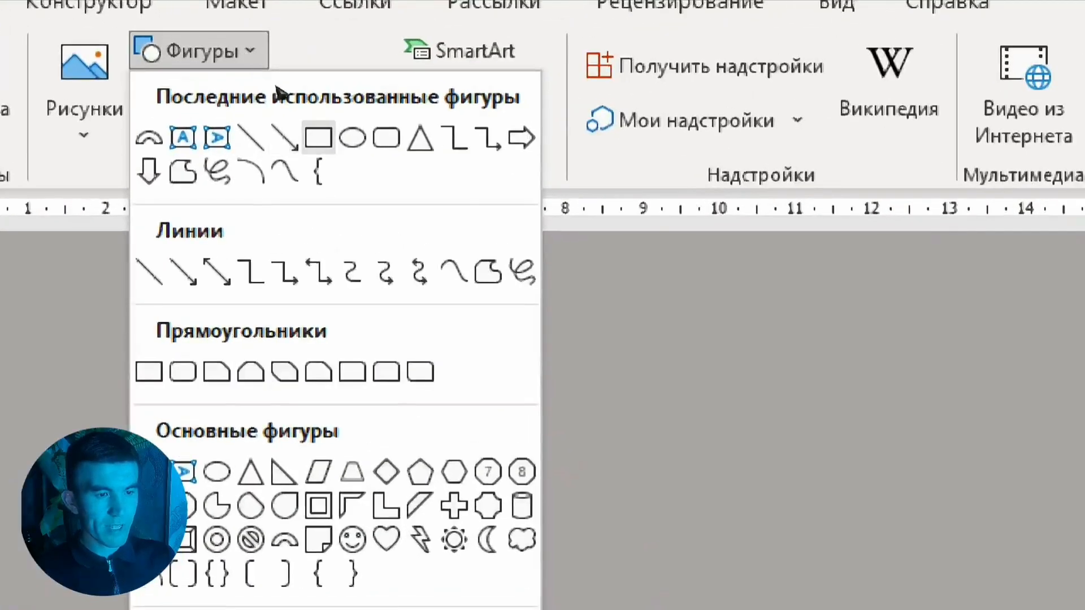
key("Escape")
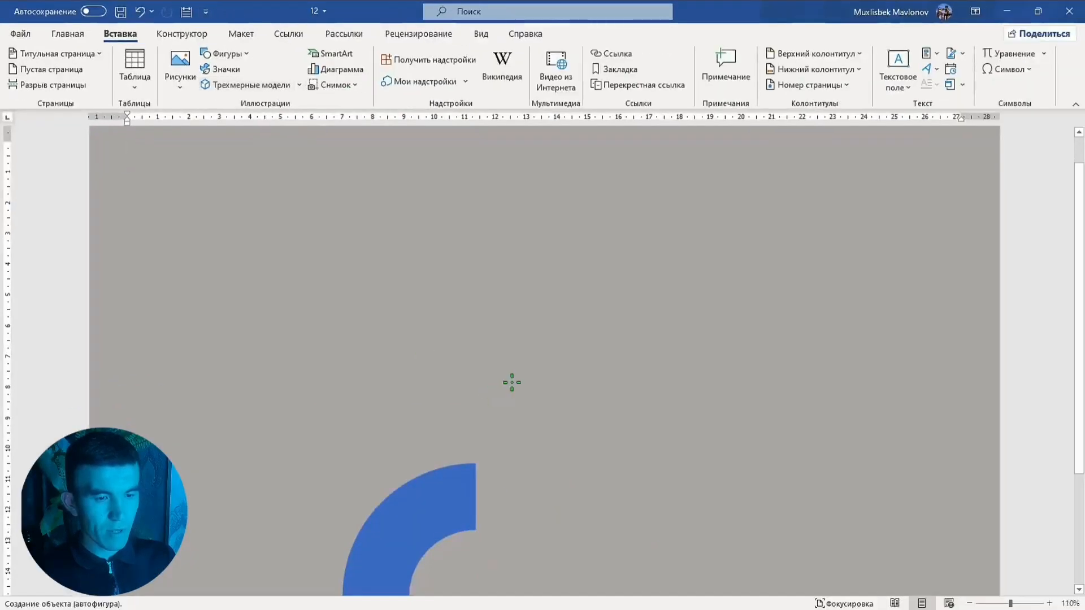
mouse_move(554, 264)
left_mouse_down()
mouse_move(600, 469)
mouse_move(572, 453)
left_mouse_up()
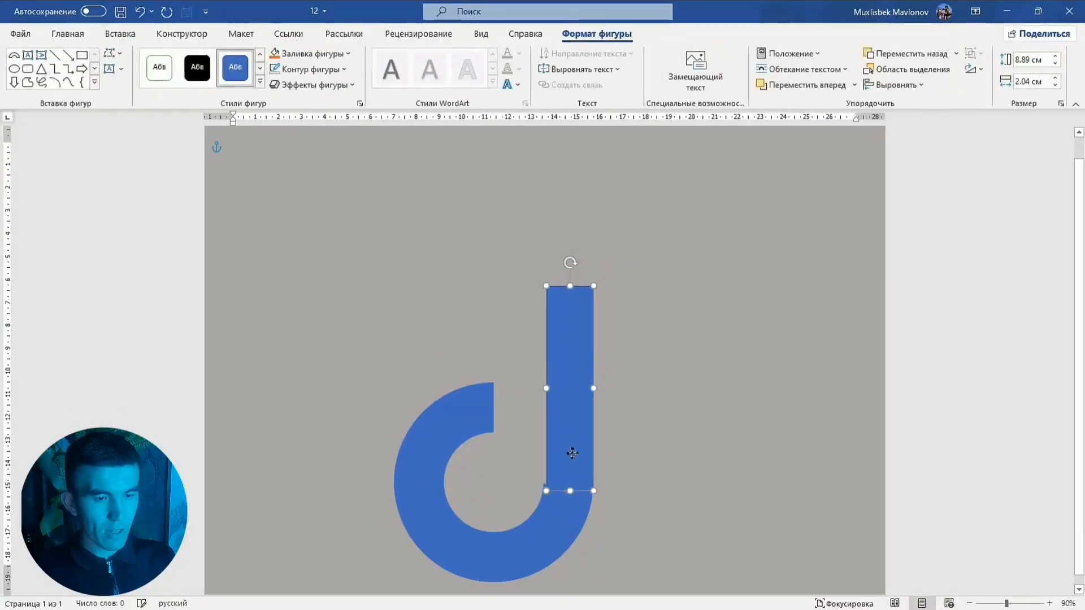
Align the rectangle with the arc's end and remove its outline
scroll(589, 453, "up", 2, "ctrl")
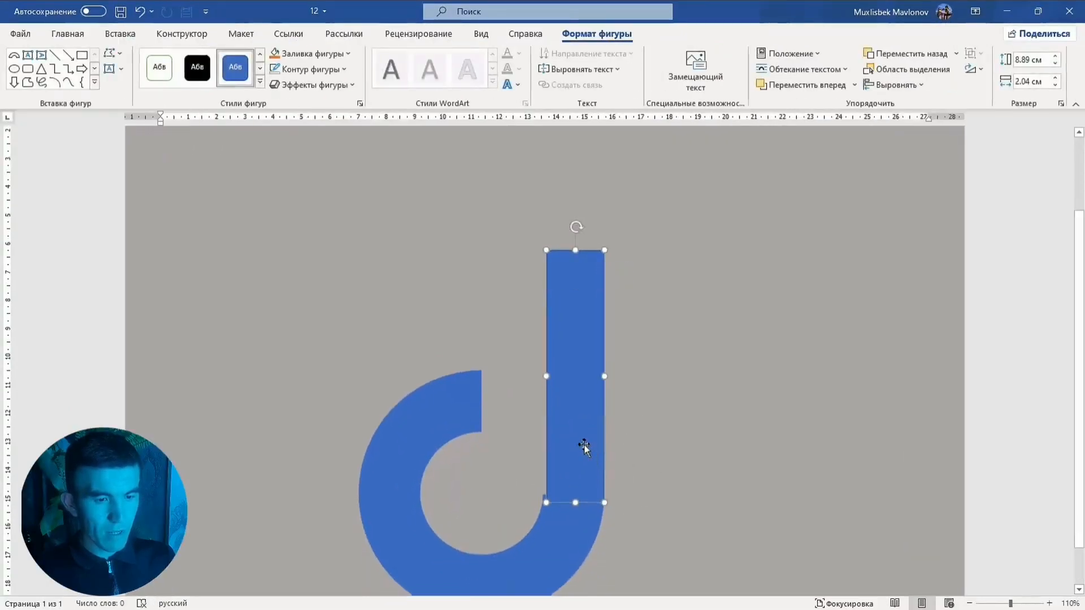
left_click_drag(578, 435, 577, 432)
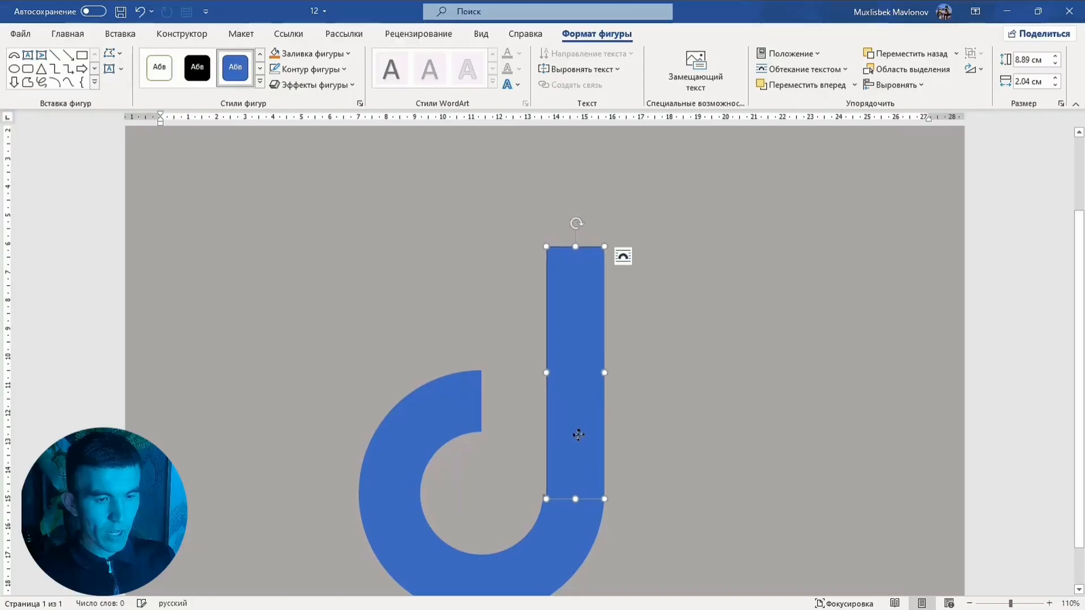
right_click(582, 435)
left_click(661, 462)
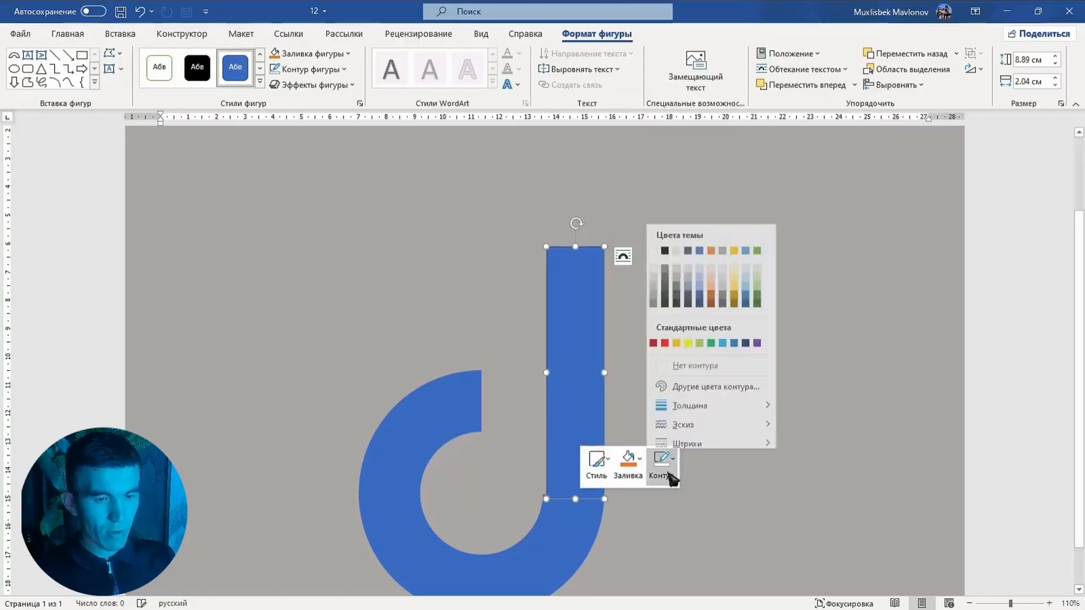
left_click(694, 360)
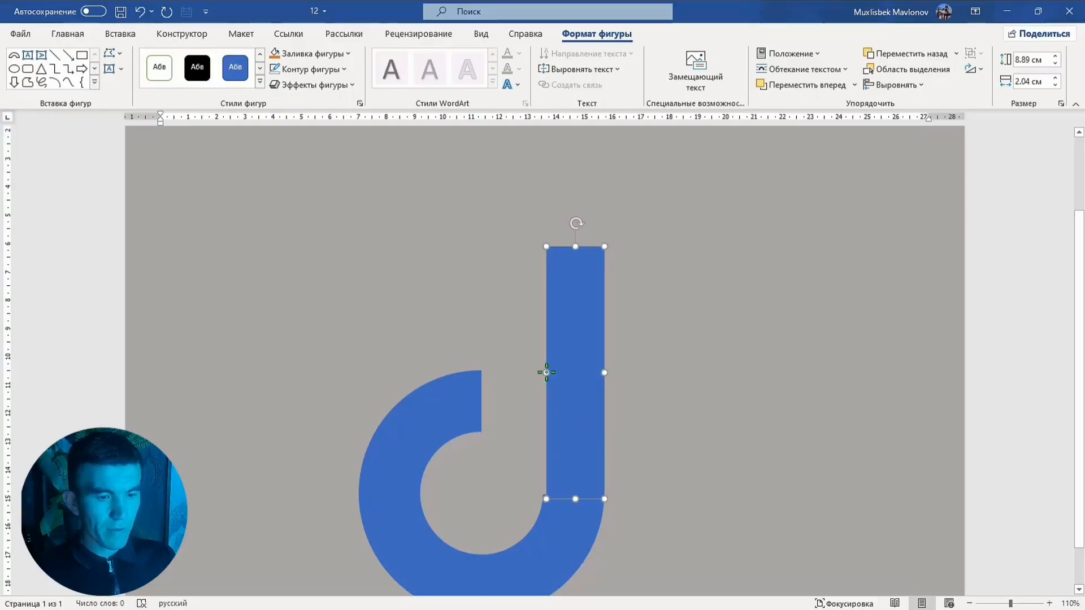
Widen the rectangle's left edge slightly to close the gap with the arc
left_click_drag(546, 372, 544, 373)
left_click(699, 405)
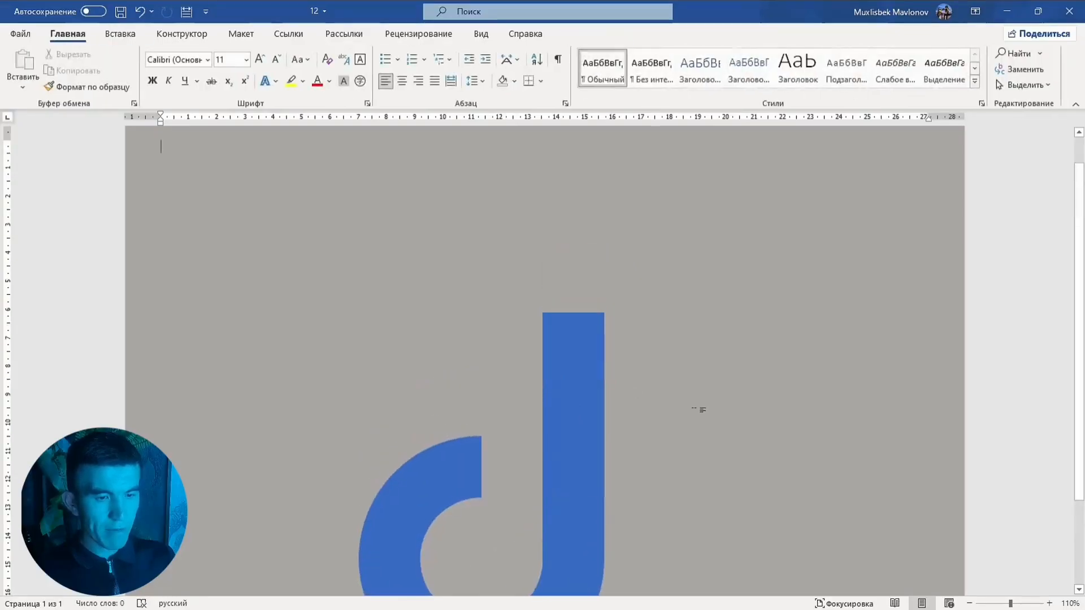
scroll(695, 435, "down", 3)
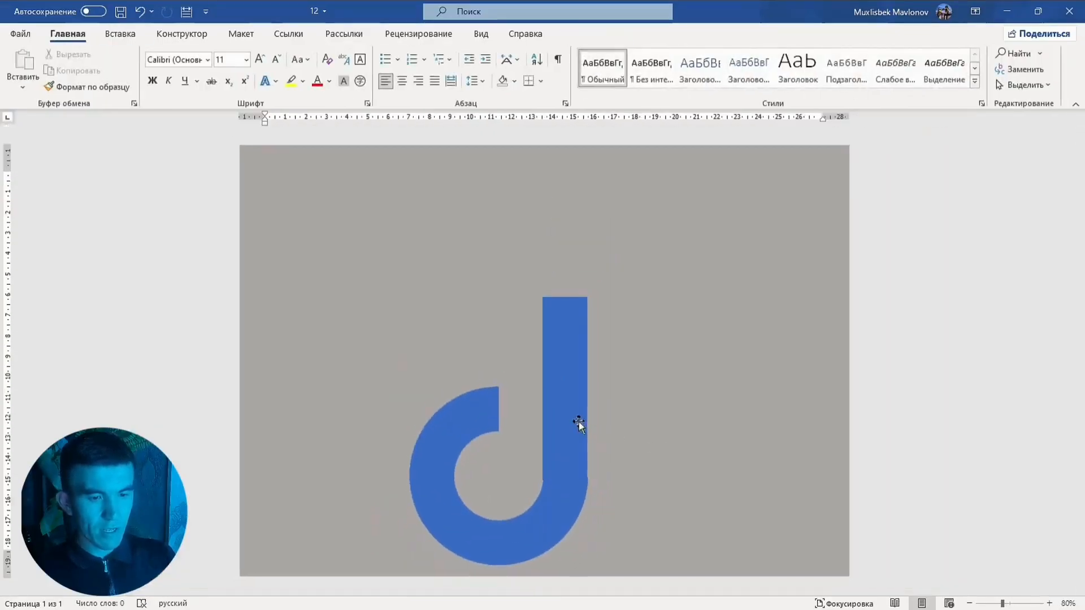
left_click(579, 422)
left_click(642, 497)
scroll(643, 497, "up", 4)
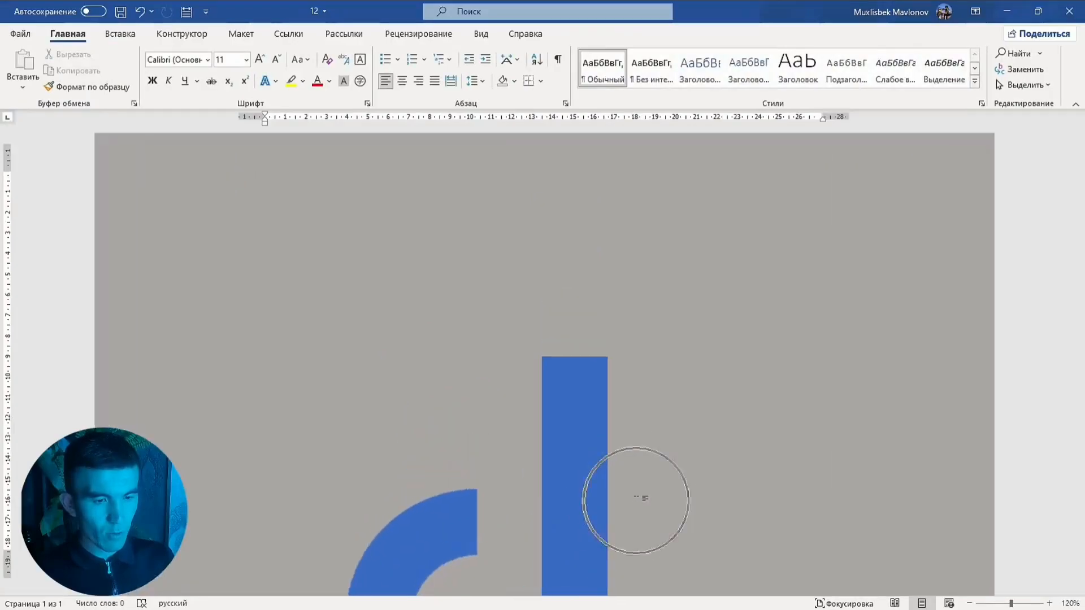
Extend the rectangle's top edge upward slightly to lengthen the note stem
scroll(643, 497, "down", 3)
scroll(602, 471, "down", 2)
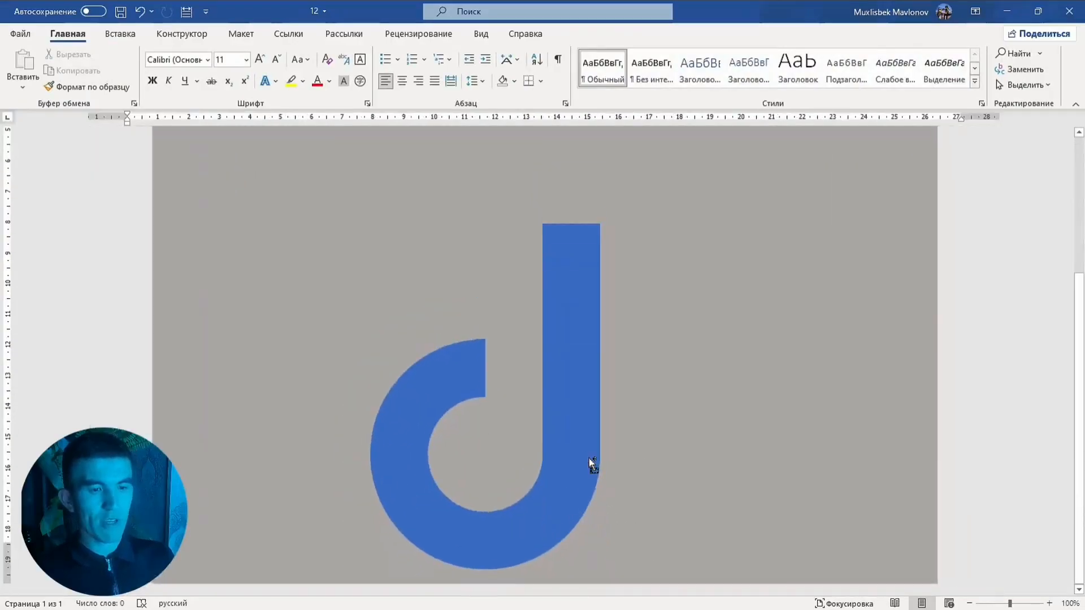
left_click(440, 395)
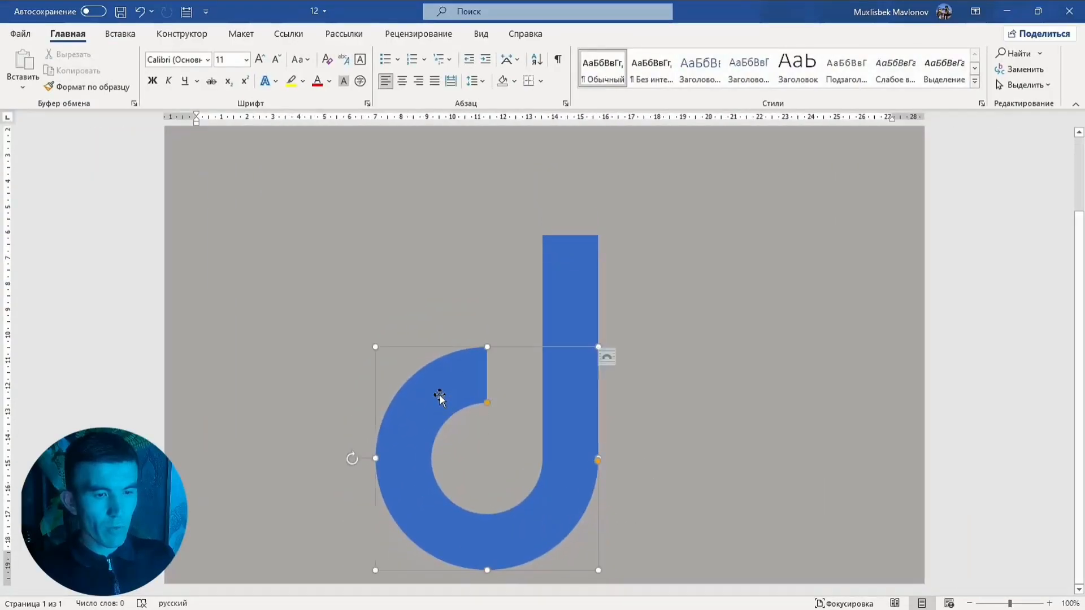
left_click(588, 263)
scroll(588, 264, "up", 1)
left_click(579, 305)
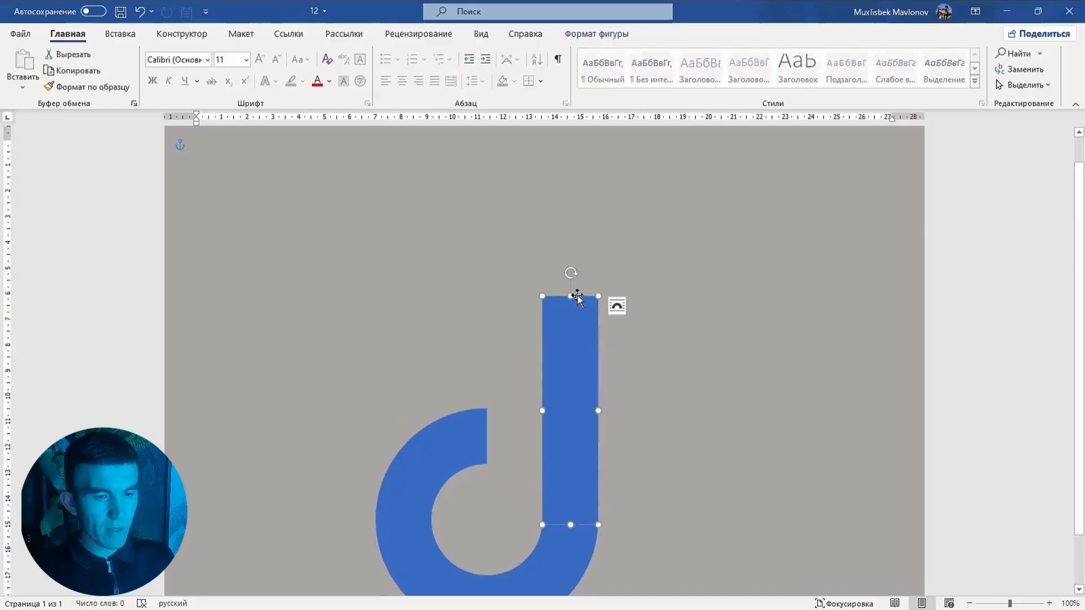
left_click_drag(572, 297, 571, 266)
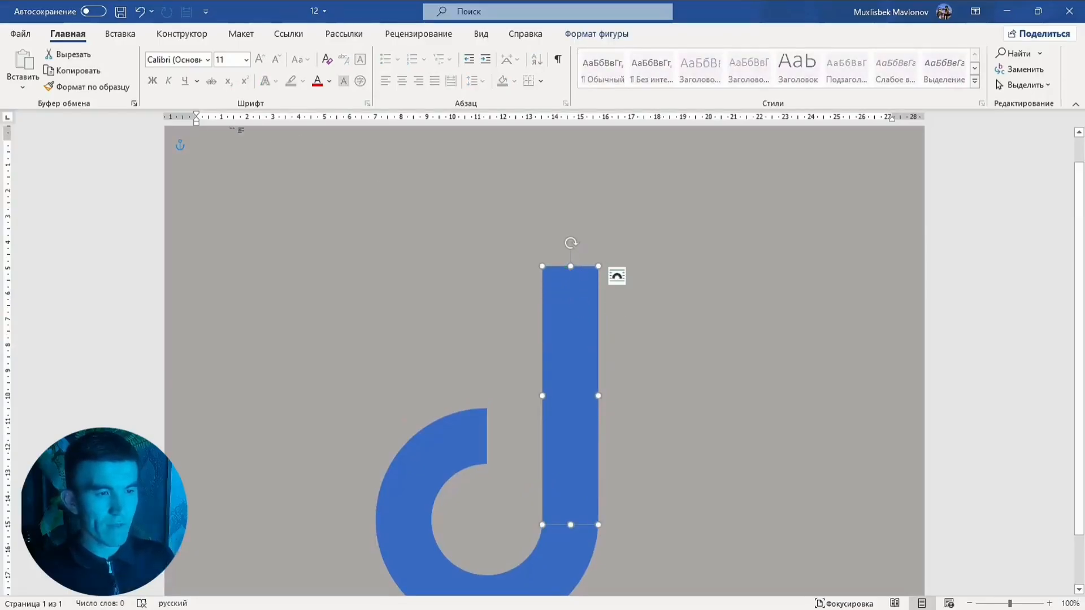
left_click(121, 35)
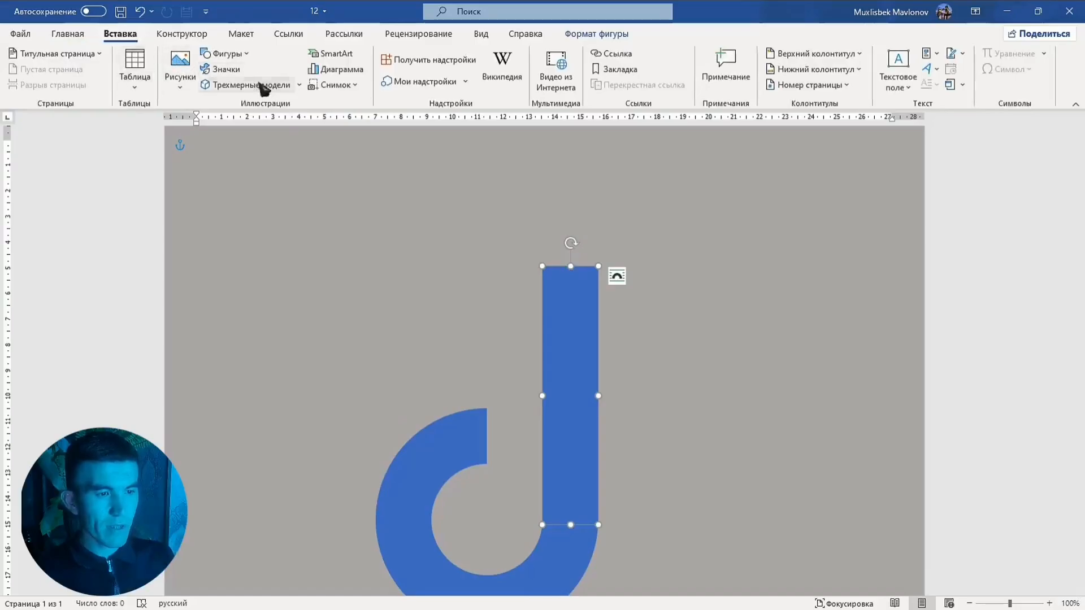
left_click(239, 53)
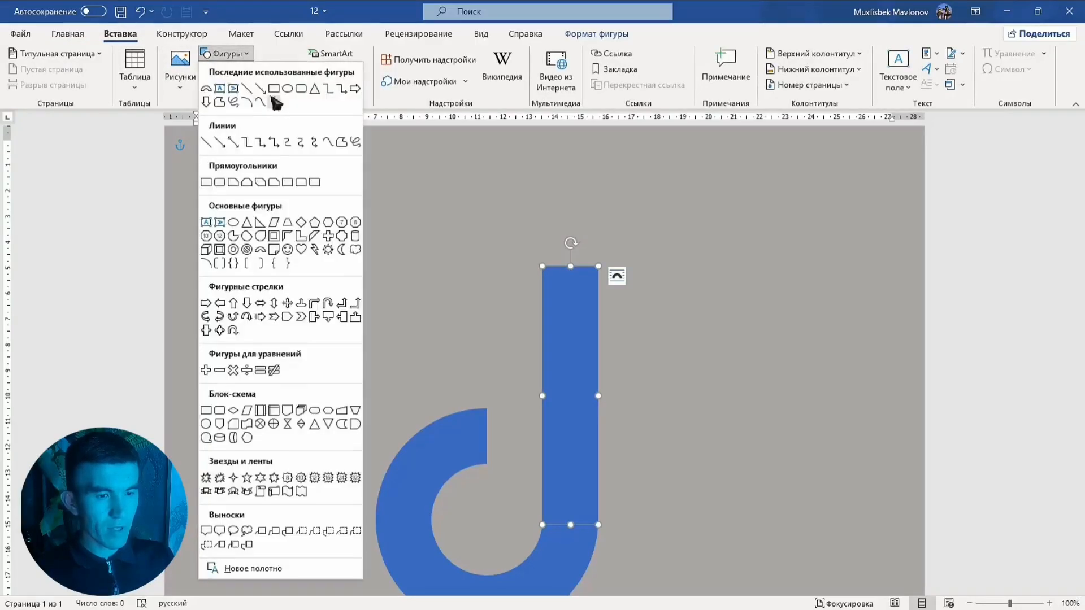
left_click(606, 152)
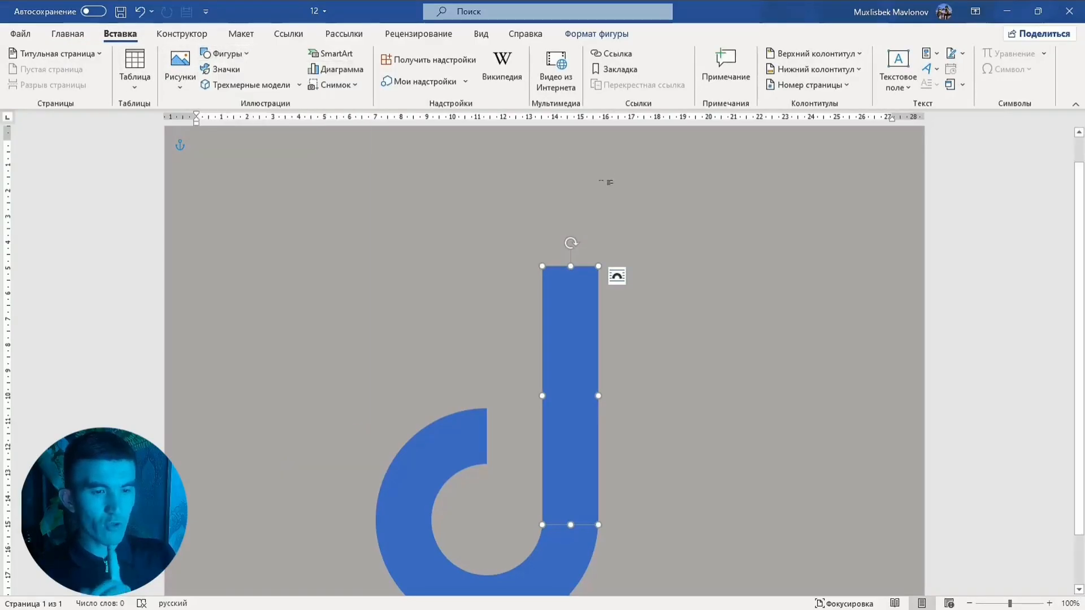
left_click(197, 146)
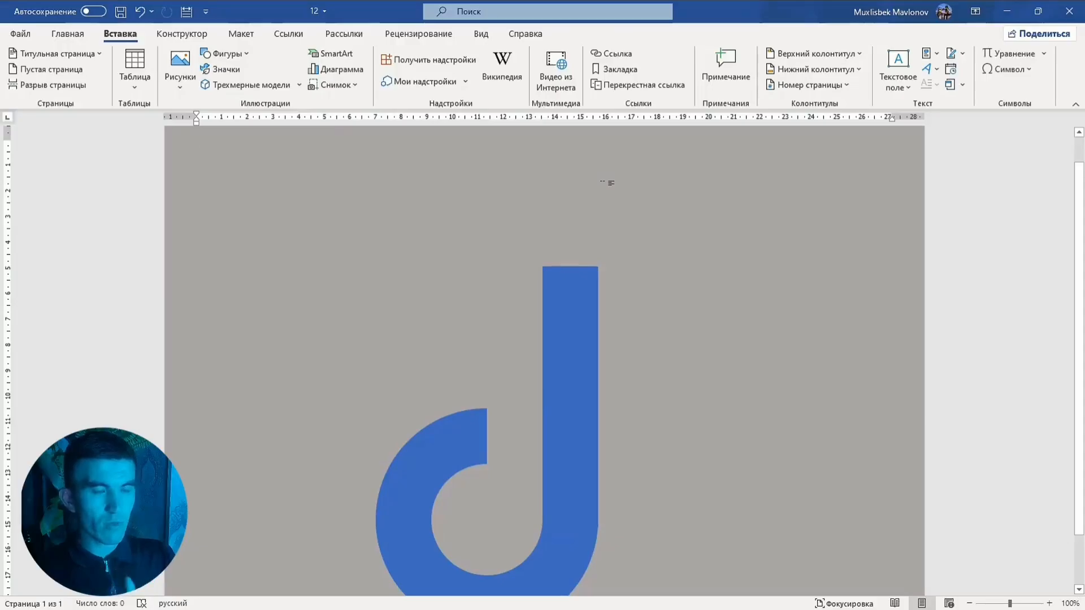
left_click(243, 70)
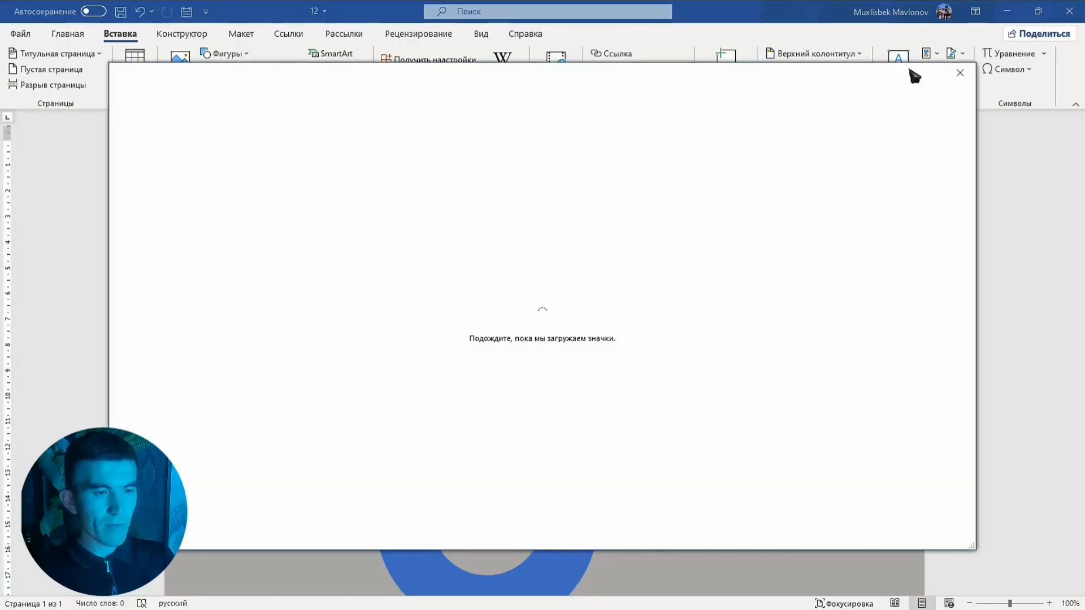
left_click(960, 72)
Draw a block arc about 8.1 cm square, then rotate and reshape it into a curved flag at the stem's top
left_click(226, 54)
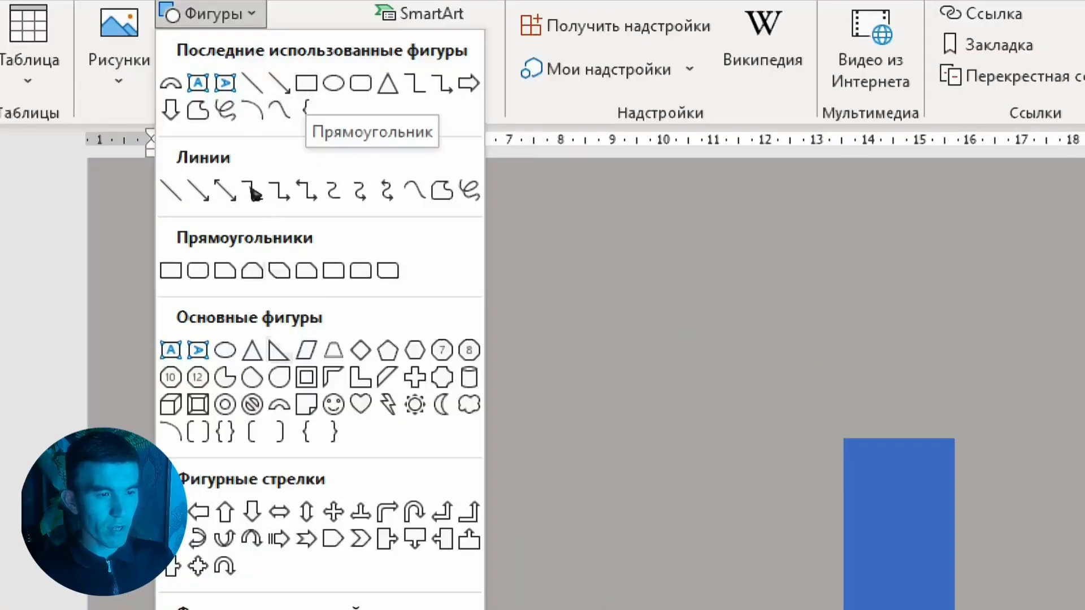
left_click(207, 112)
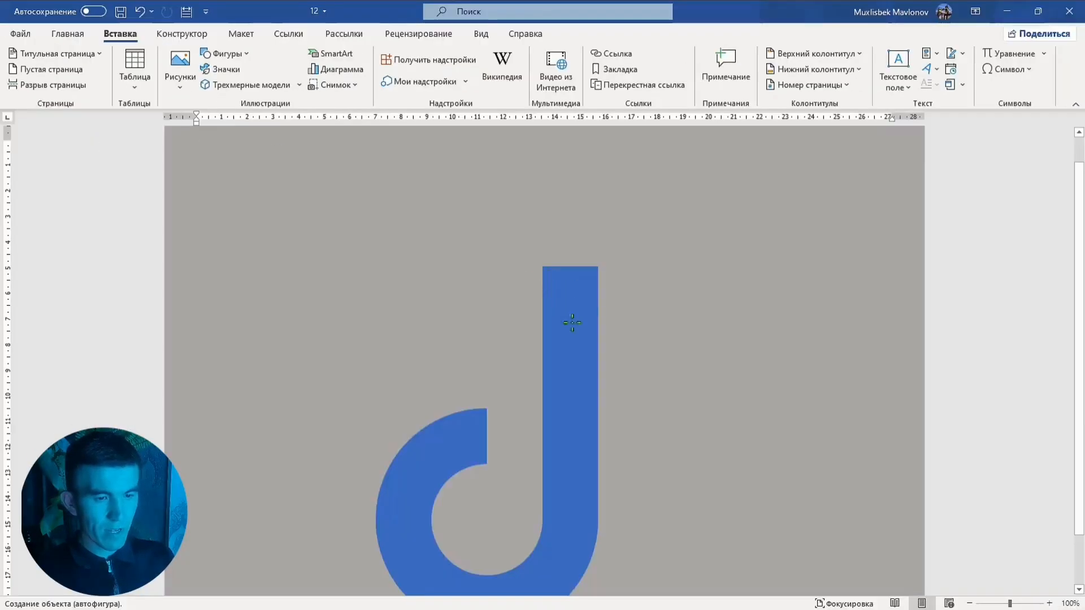
mouse_move(549, 277)
left_mouse_down()
mouse_move(654, 417)
mouse_move(729, 487)
mouse_move(756, 485)
left_mouse_up()
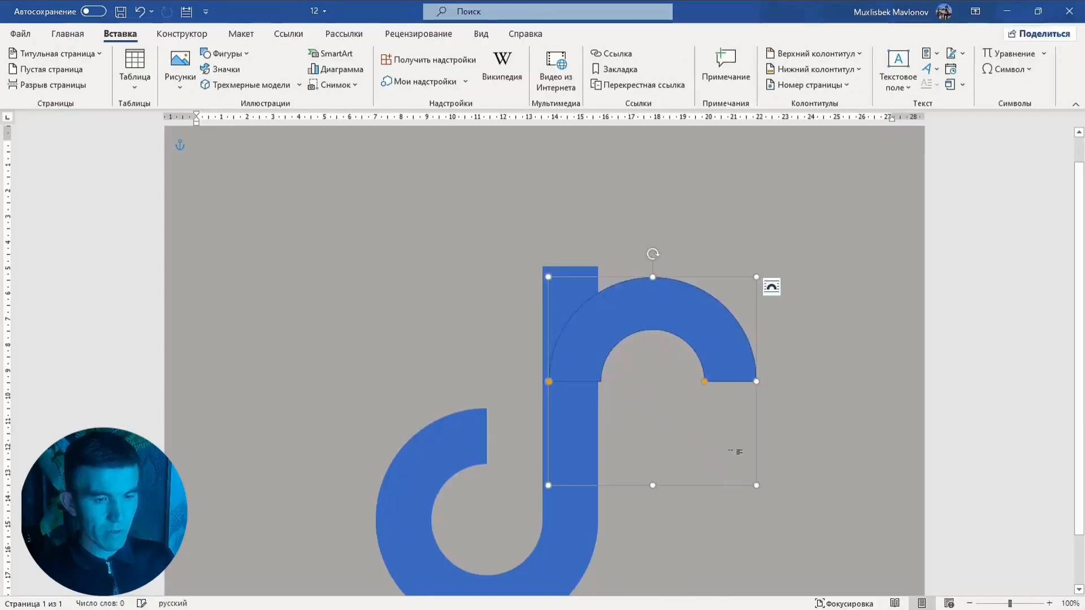
left_click_drag(687, 303, 681, 255)
left_click_drag(643, 211, 555, 334)
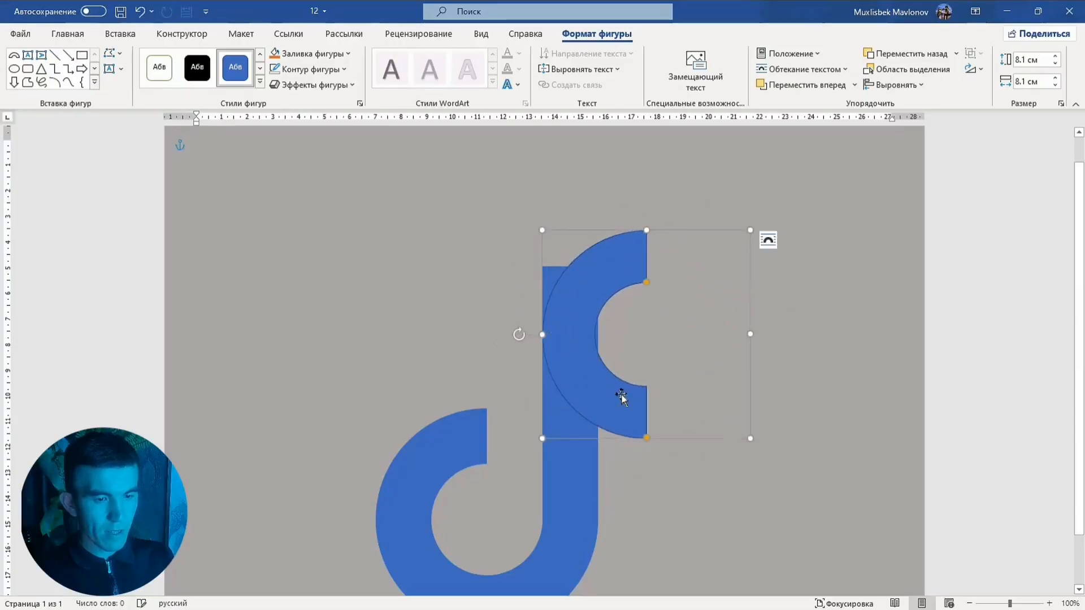
left_click_drag(648, 284, 598, 298)
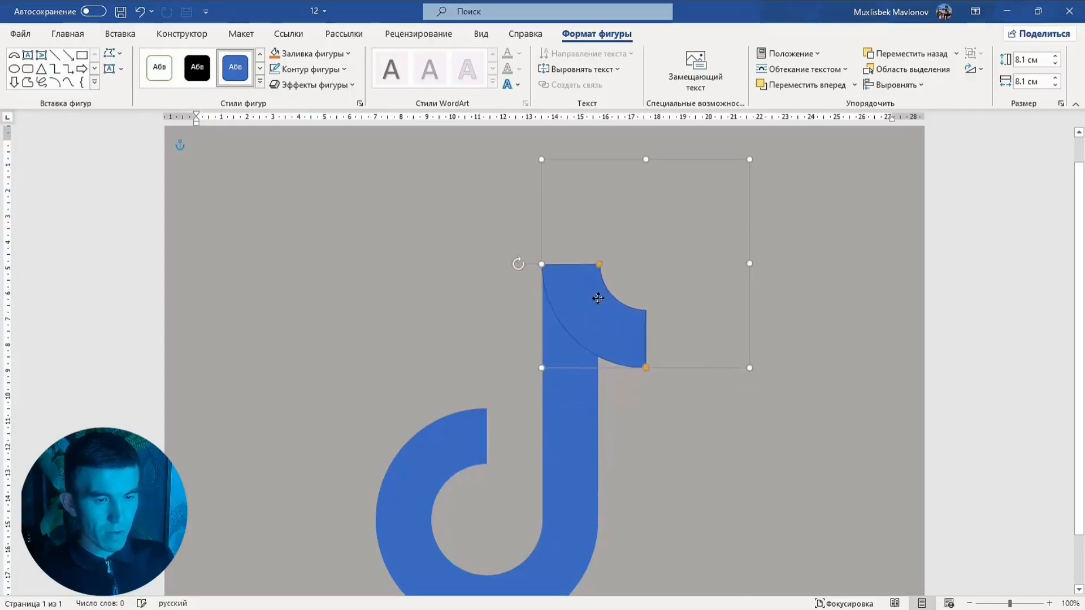
Remove the outline from the flag shape
right_click(598, 297)
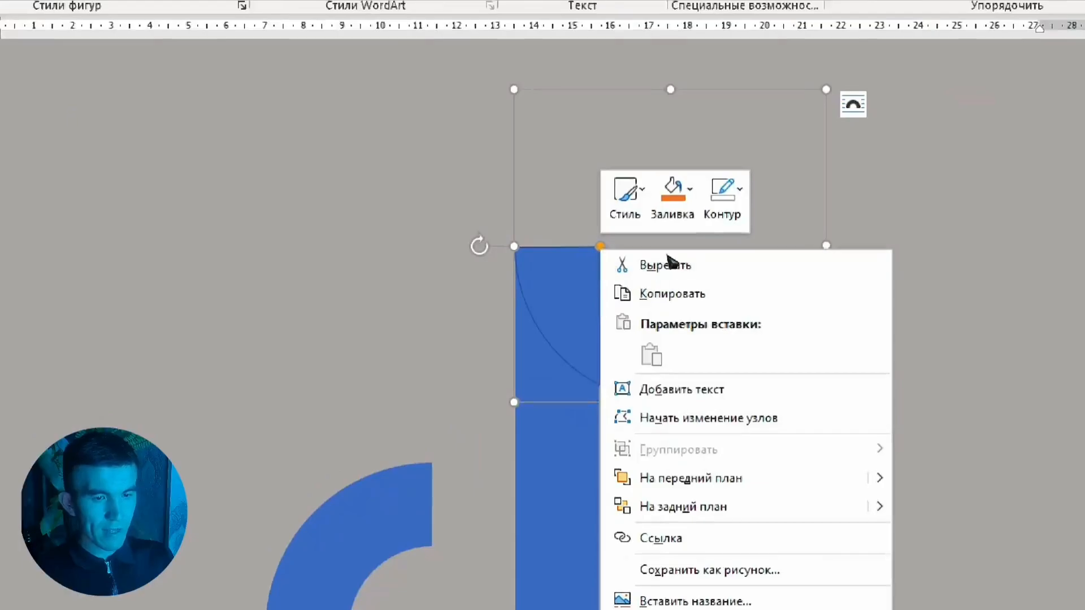
left_click(722, 195)
left_click(775, 439)
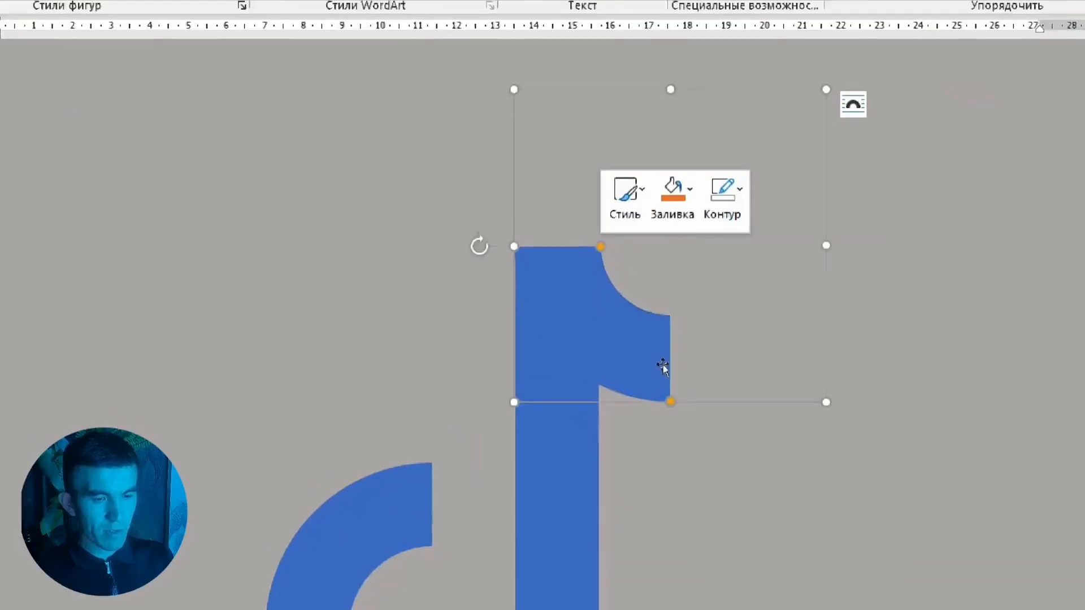
left_click(639, 378)
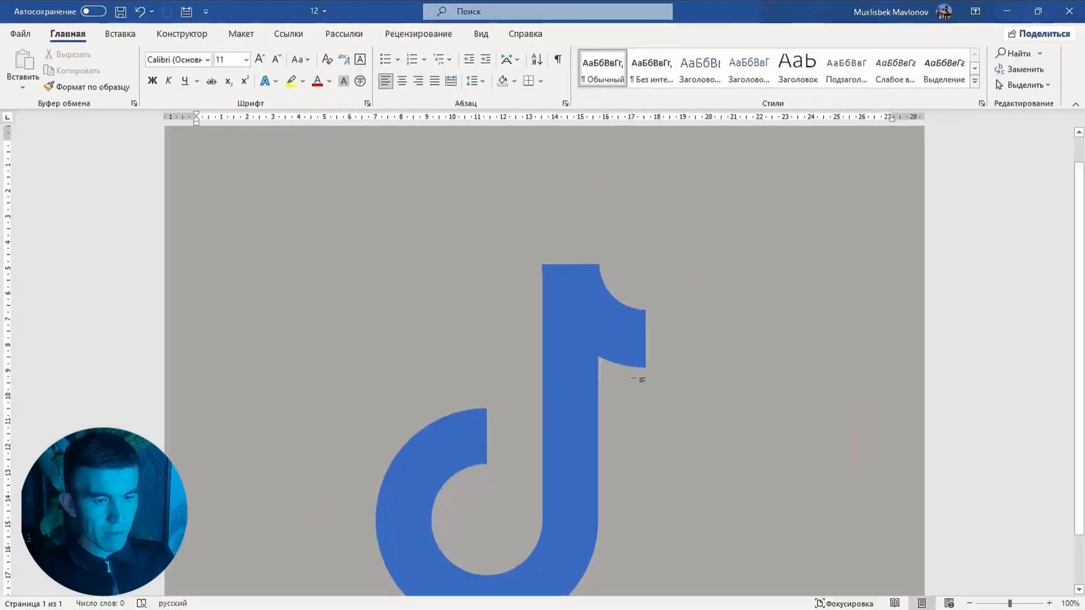
Group the arc, stem rectangle and flag into one note shape and move it up and right
left_click(590, 334)
left_click(582, 395, "shift")
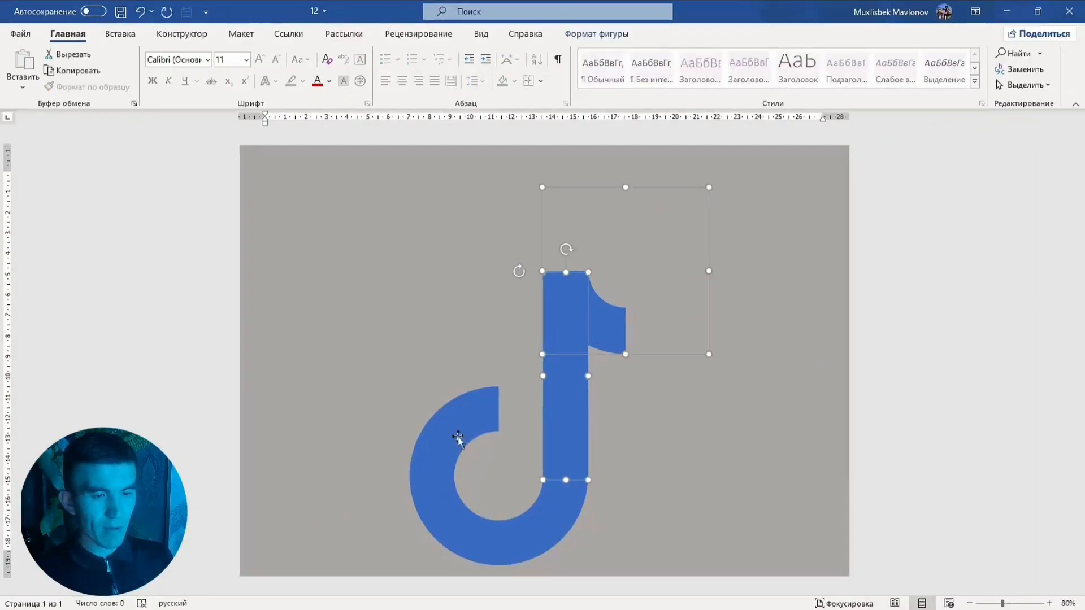
left_click(465, 385, "shift")
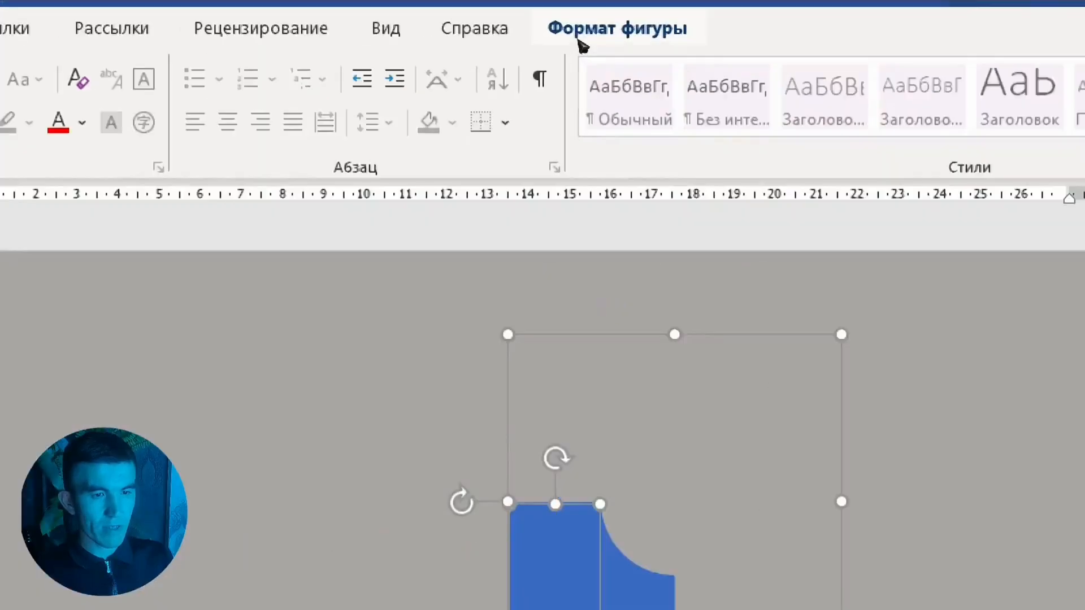
left_click(585, 36)
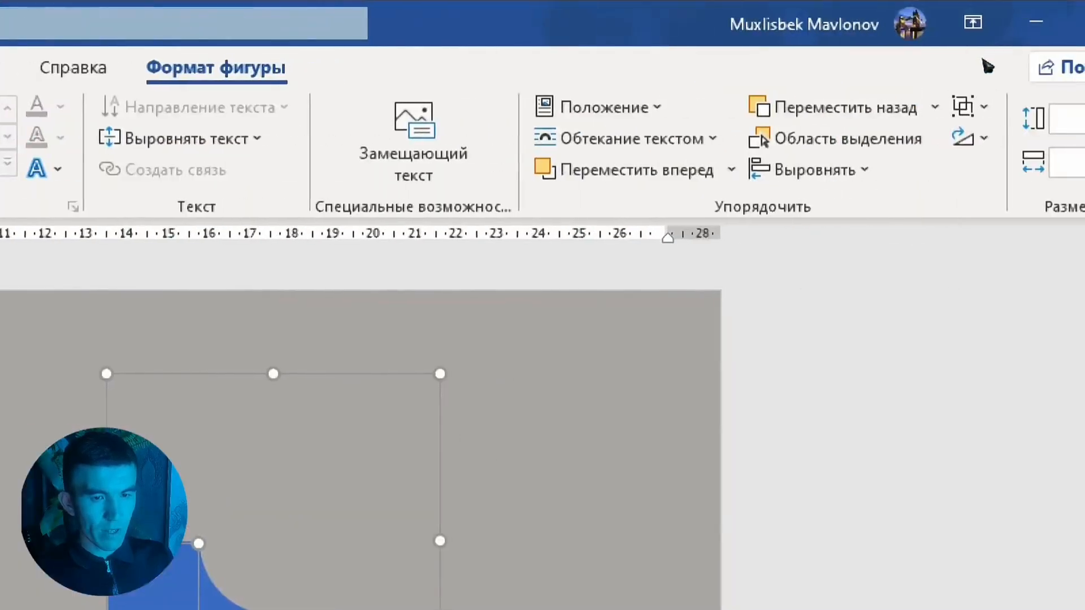
left_click(972, 107)
left_click(956, 145)
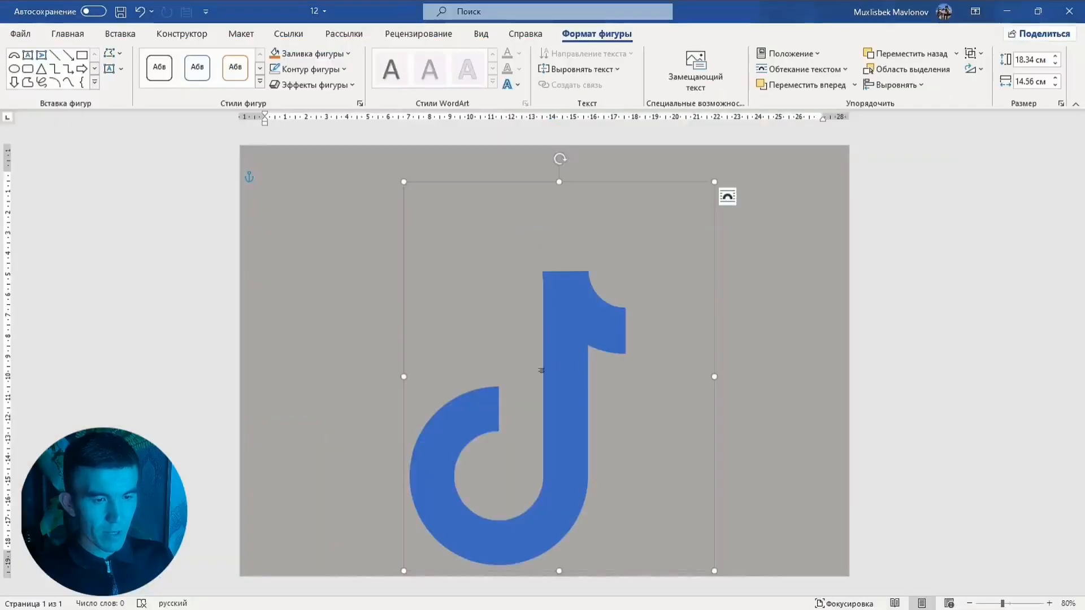
left_click_drag(541, 371, 598, 302)
left_click(367, 238)
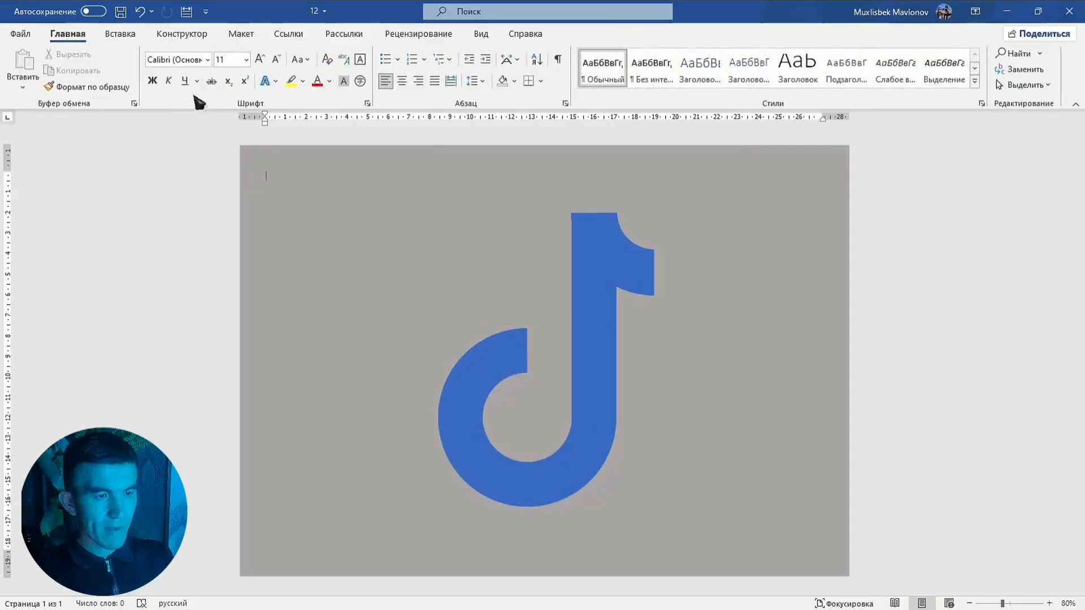
Draw a circle about 15.4 cm across and position it over the note shape
left_click(120, 34)
left_click(243, 54)
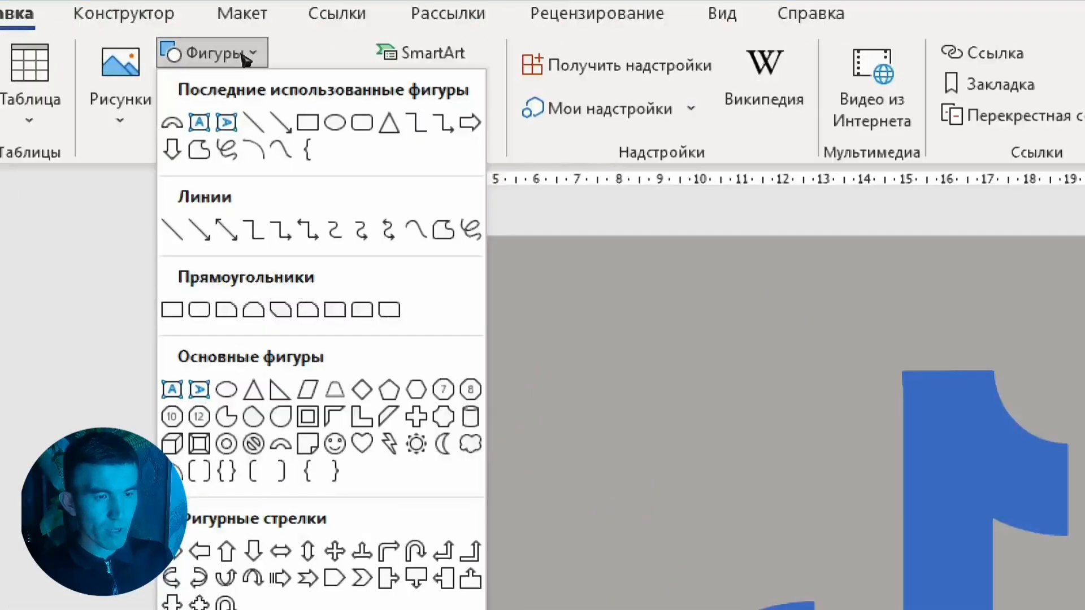
left_click(335, 122)
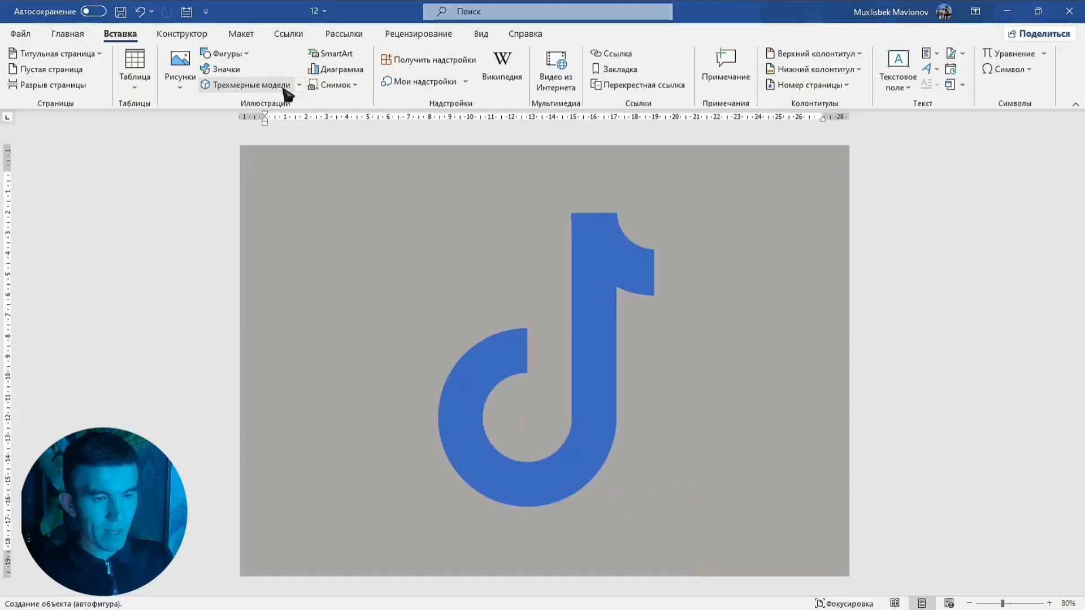
mouse_move(339, 205)
left_mouse_down()
mouse_move(535, 422)
mouse_move(605, 522)
left_mouse_up()
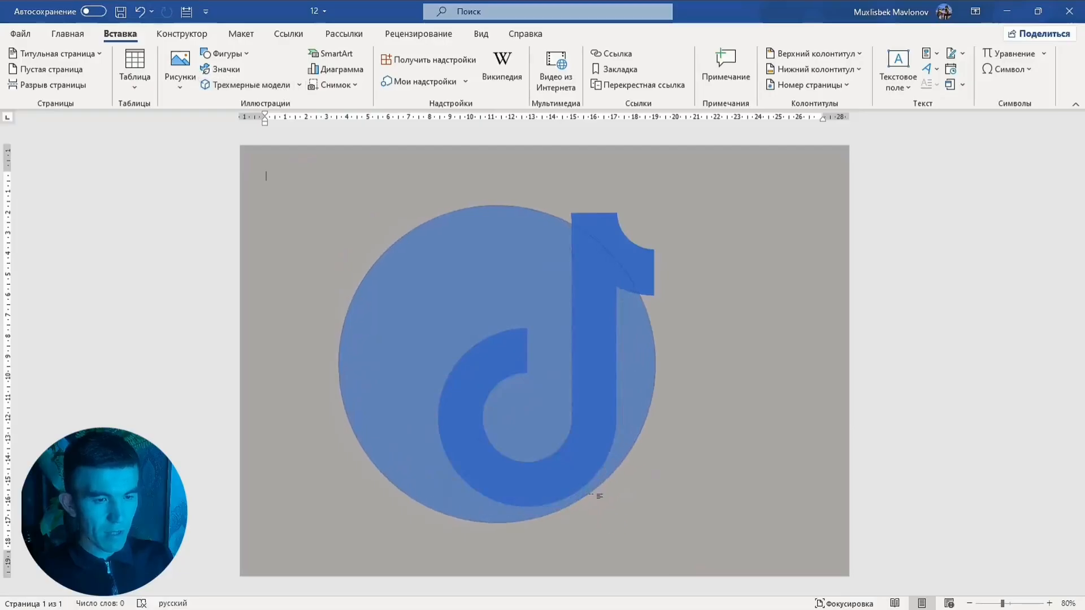
mouse_move(530, 397)
left_mouse_down()
mouse_move(598, 382)
mouse_move(600, 400)
left_mouse_up()
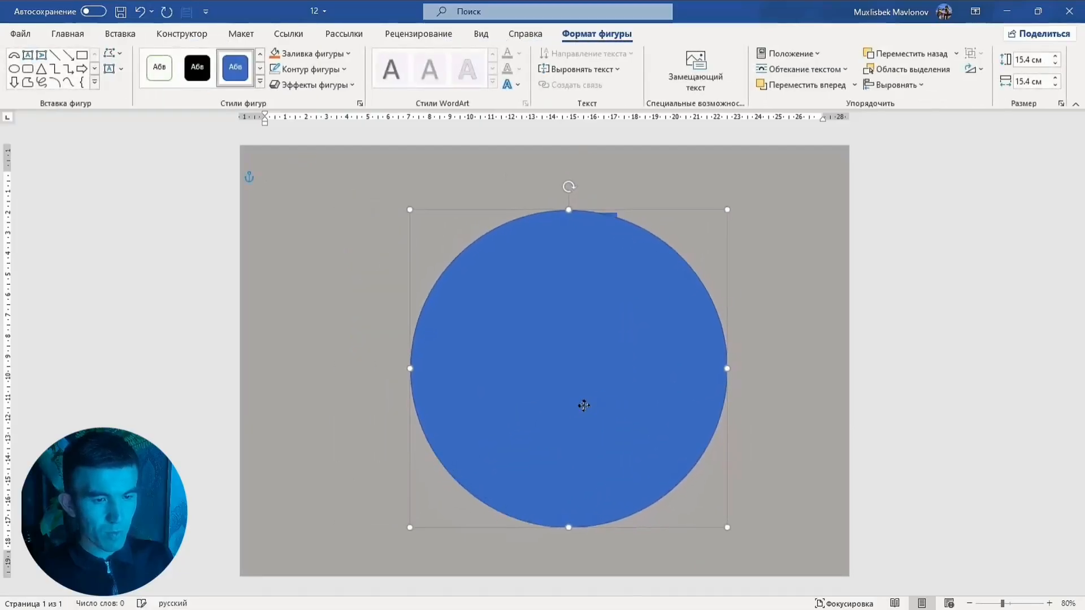
Give the circle a black fill with no outline and send it behind the note
right_click(574, 340)
left_click(624, 242)
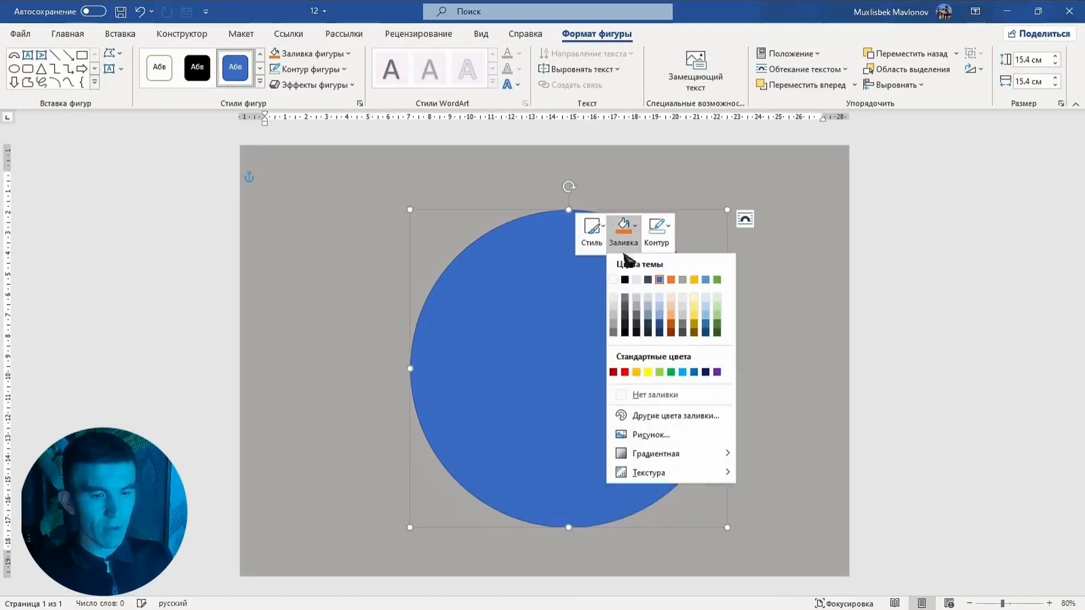
left_click(624, 280)
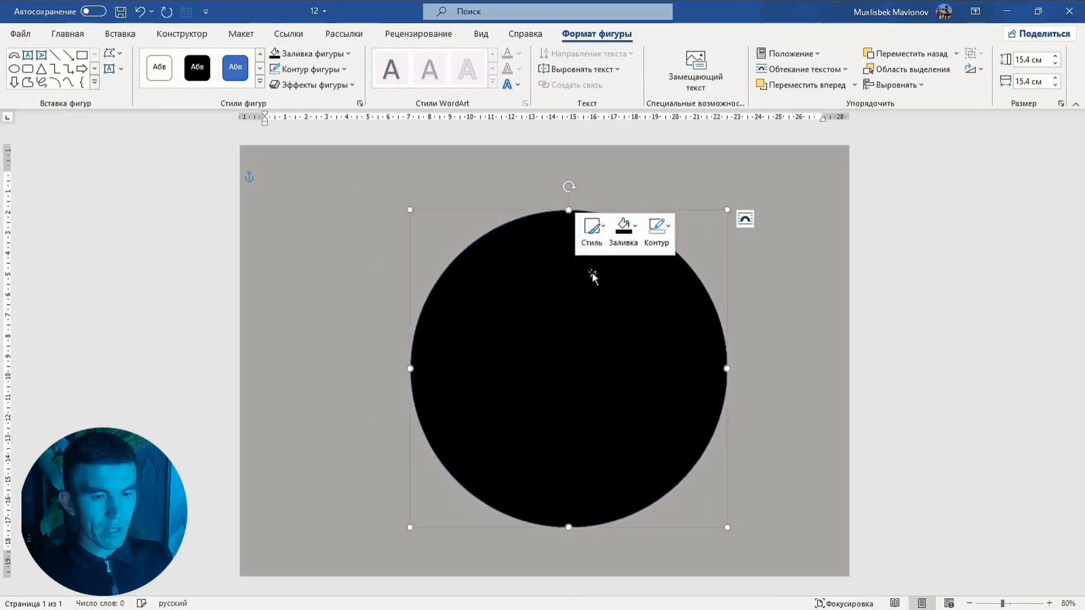
left_click(656, 233)
left_click(685, 394)
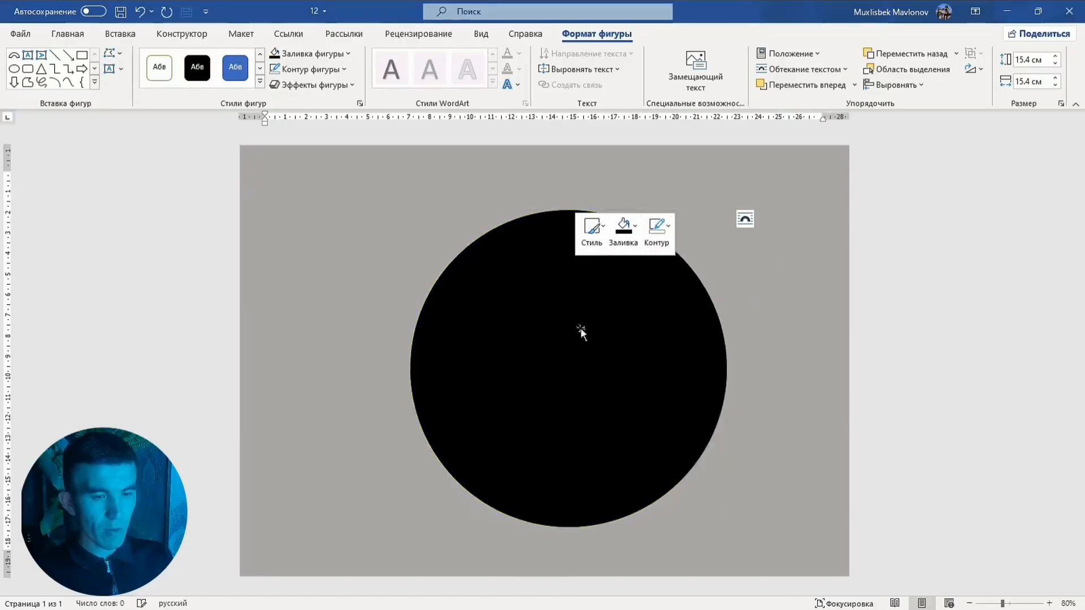
right_click(568, 321)
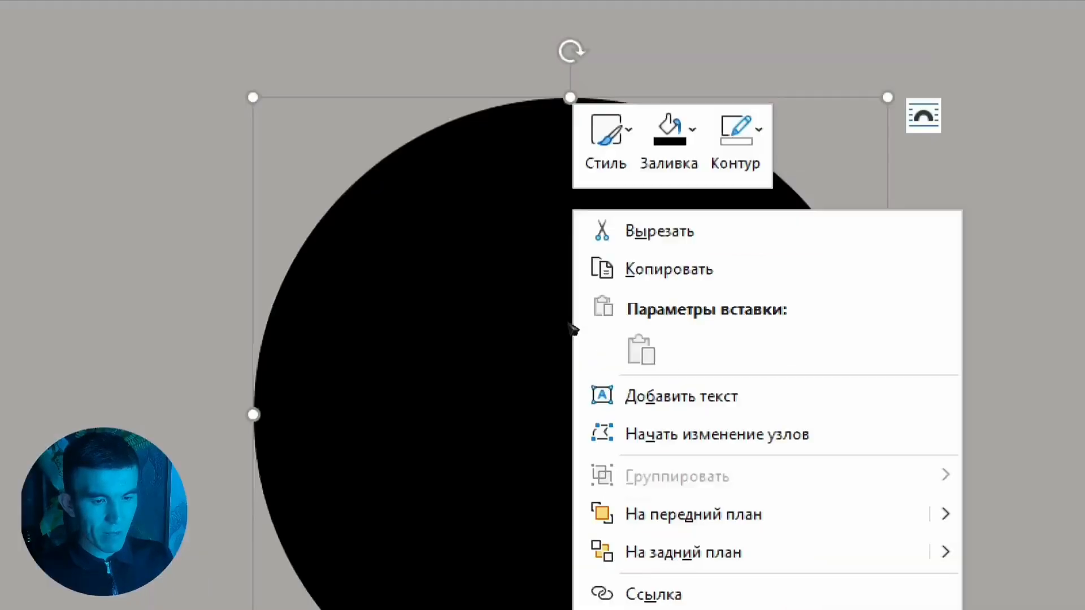
left_click(614, 440)
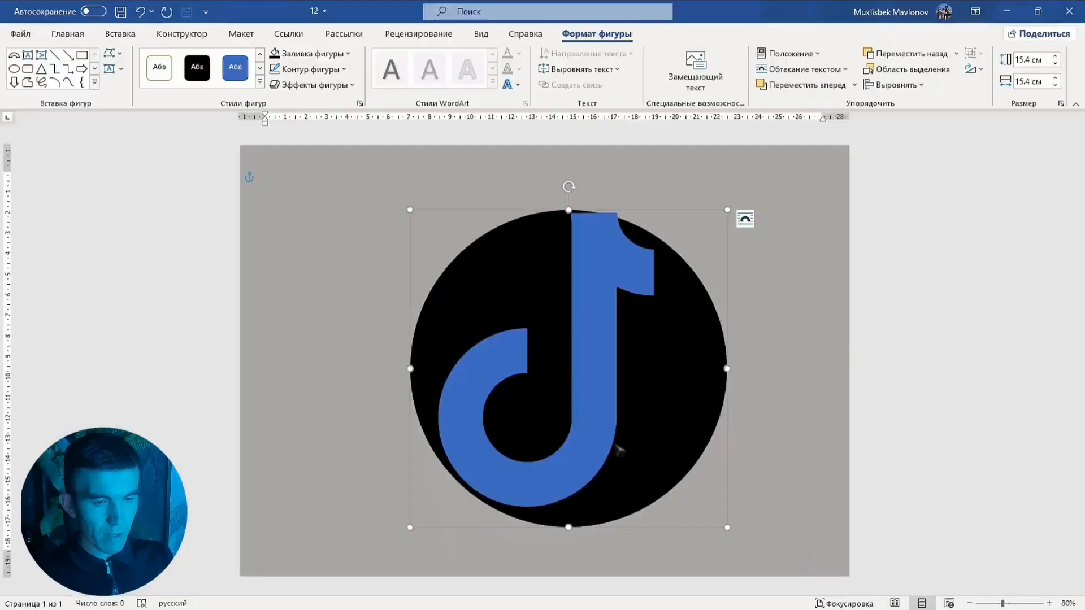
Shrink the note group to about 13.69 × 10.87 cm and centre it on the black circle
left_click_drag(638, 397, 635, 393)
left_click(600, 388)
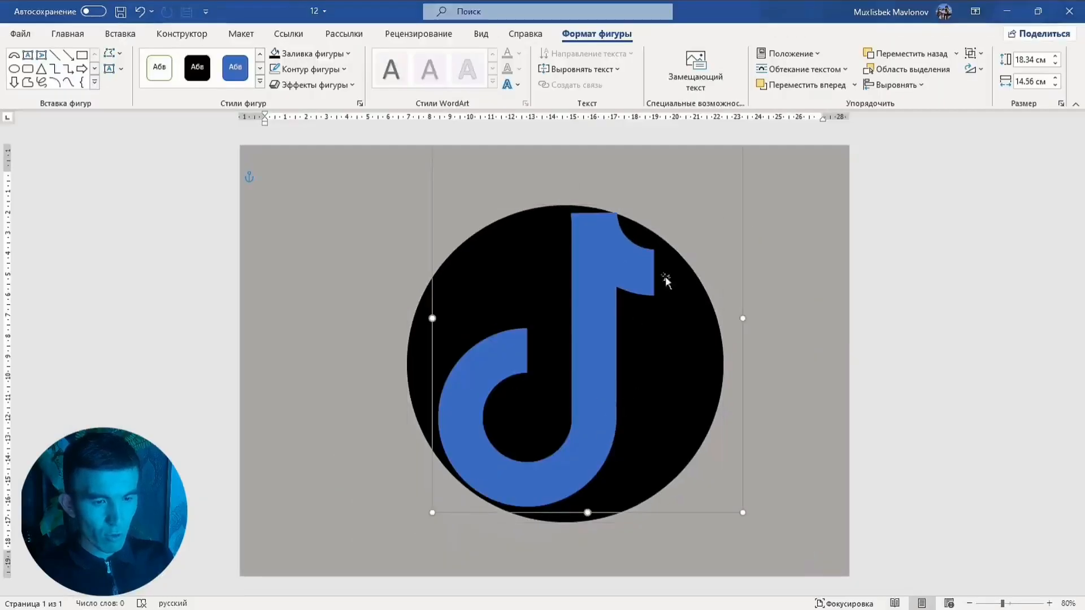
left_click_drag(744, 513, 638, 411)
left_click_drag(533, 370, 569, 431)
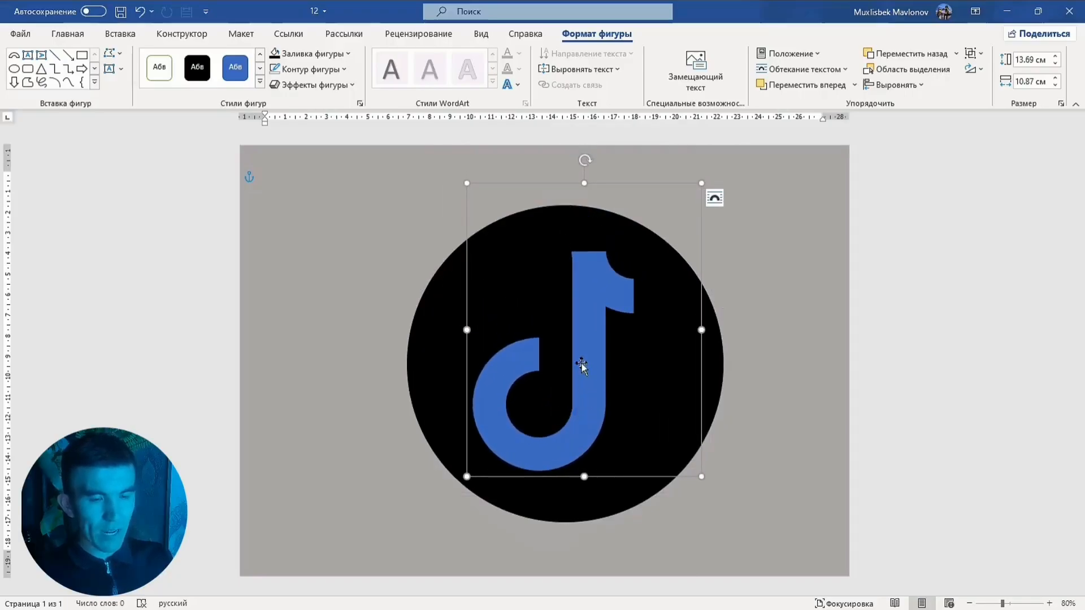
Duplicate the note group offset down and right, and fill the rear copy with light blue
left_click_drag(581, 364, 633, 429)
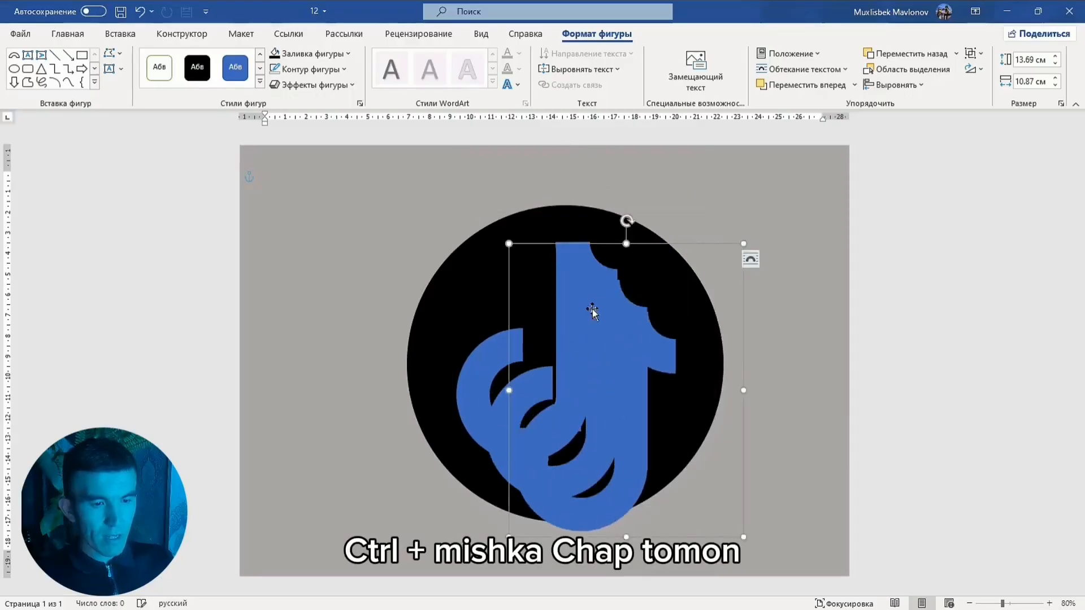
left_click(497, 338)
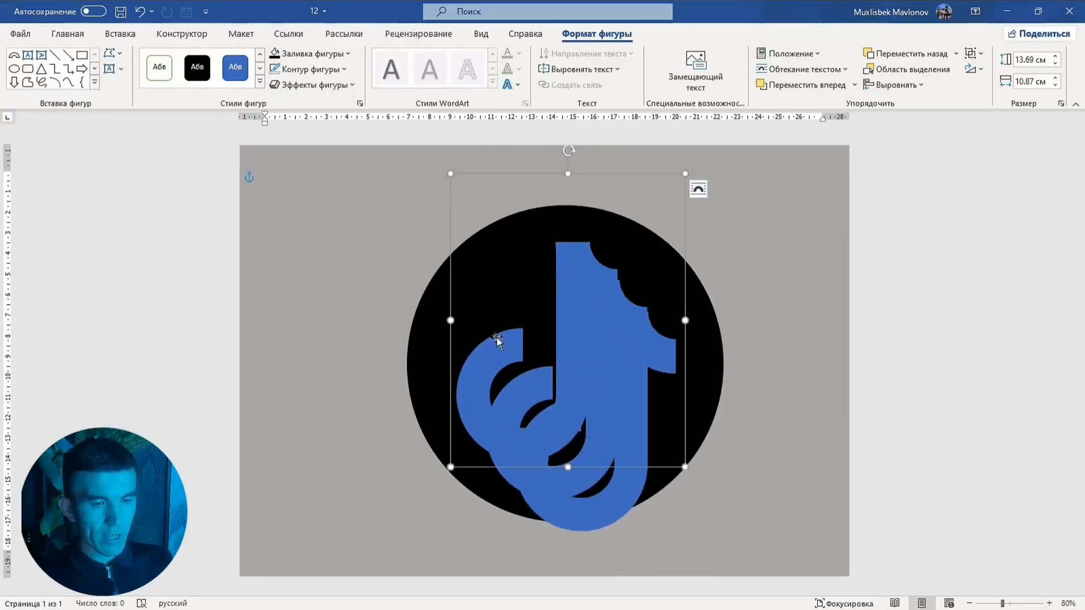
right_click(497, 337)
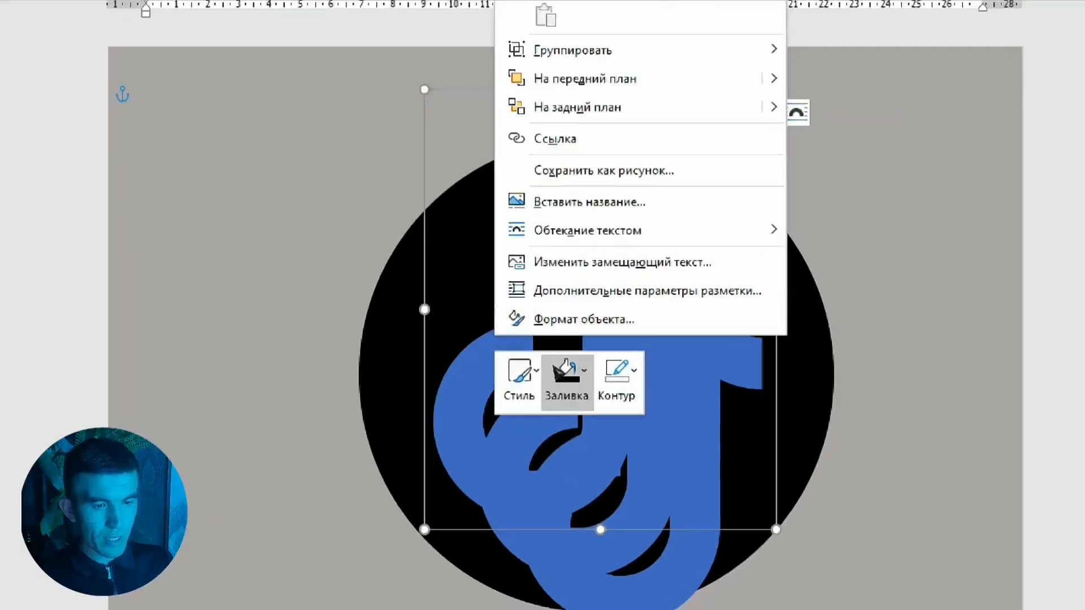
left_click(543, 365)
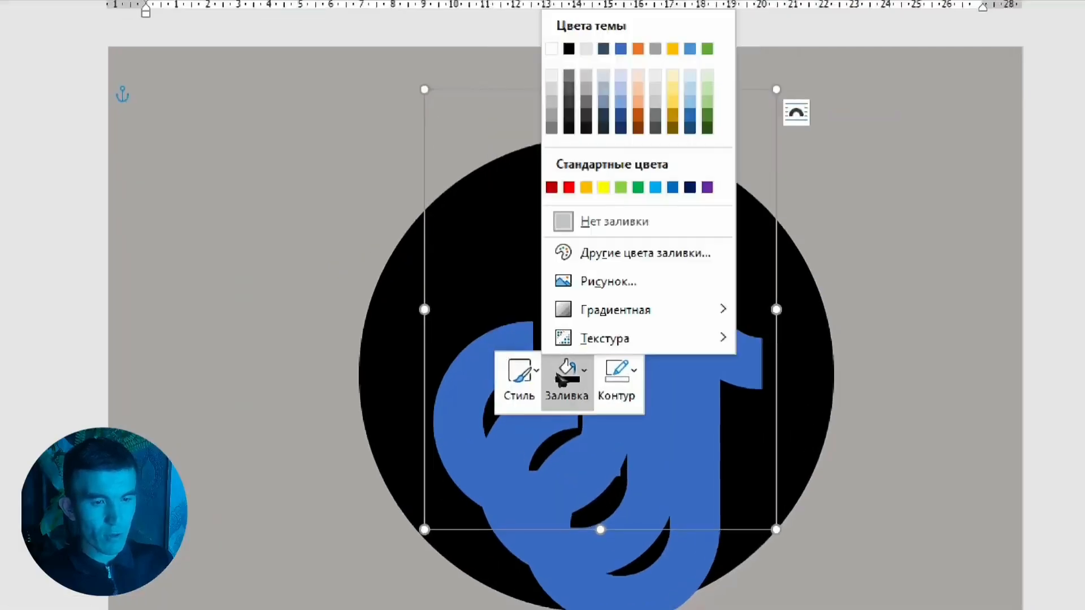
left_click(655, 187)
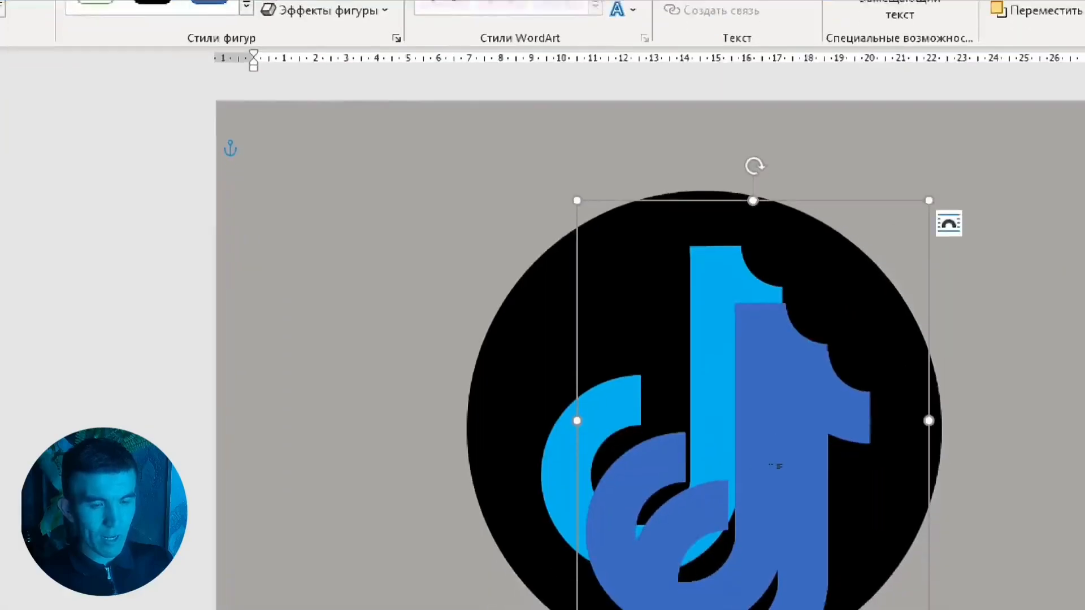
Fill the middle copy of the note shape with red
right_click(525, 402)
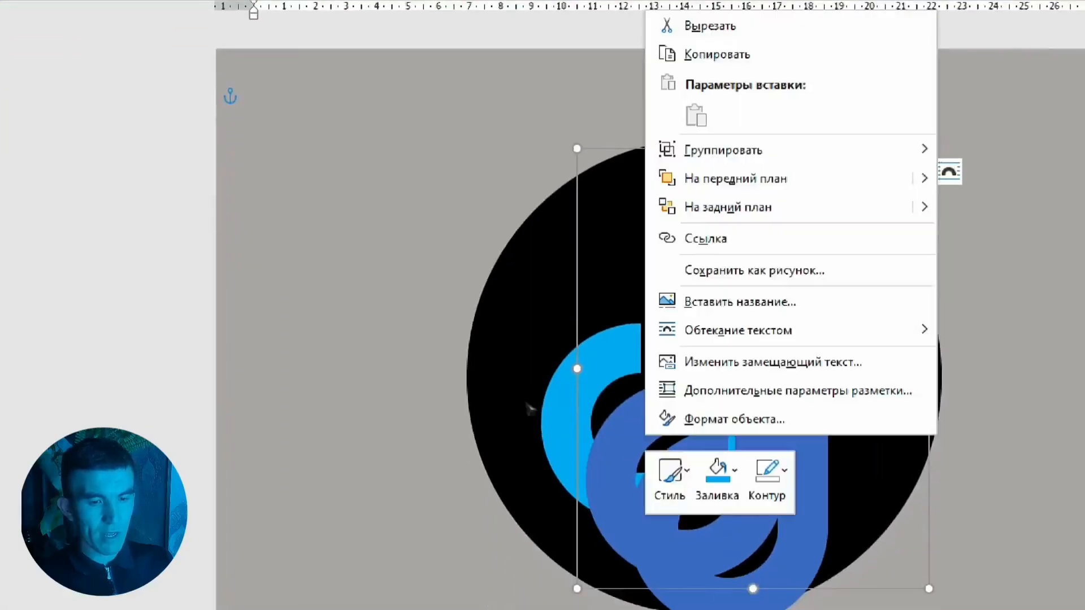
left_click(718, 475)
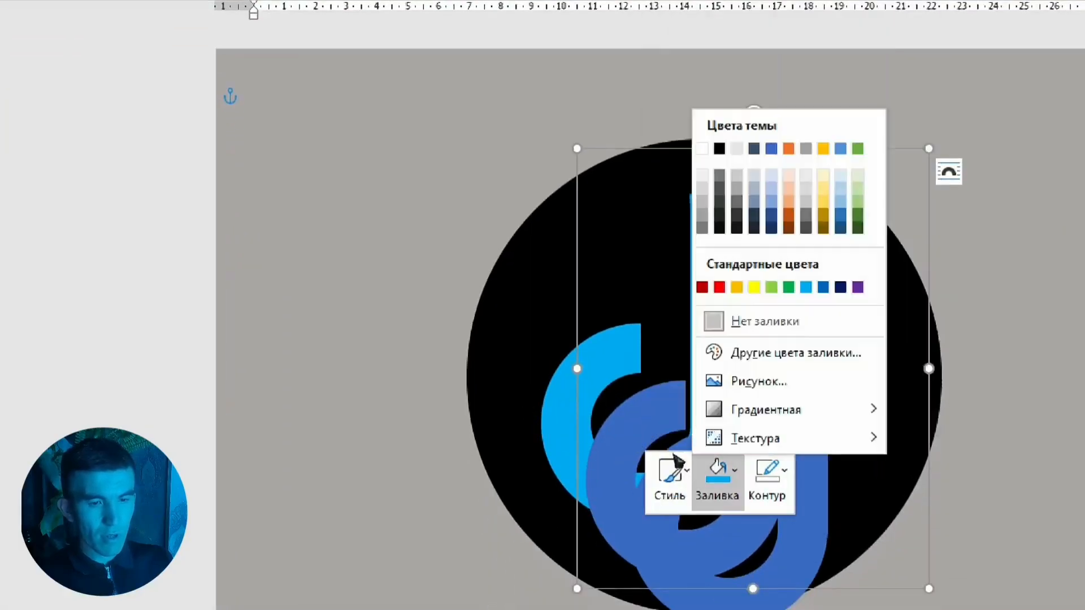
left_click(719, 288)
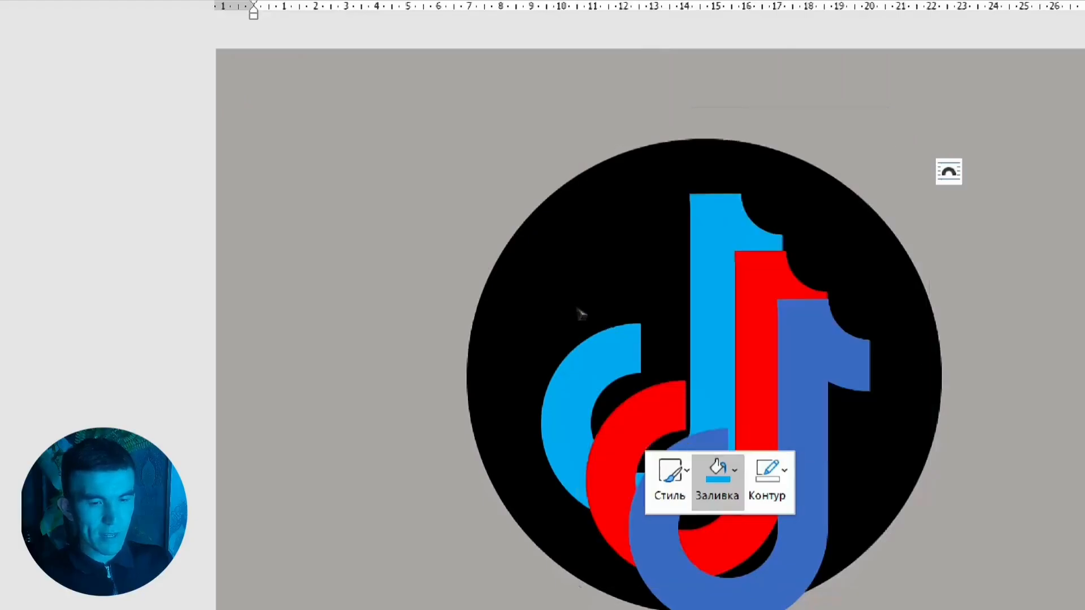
Fill the front copy of the note shape with white
left_click(633, 357)
right_click(631, 359)
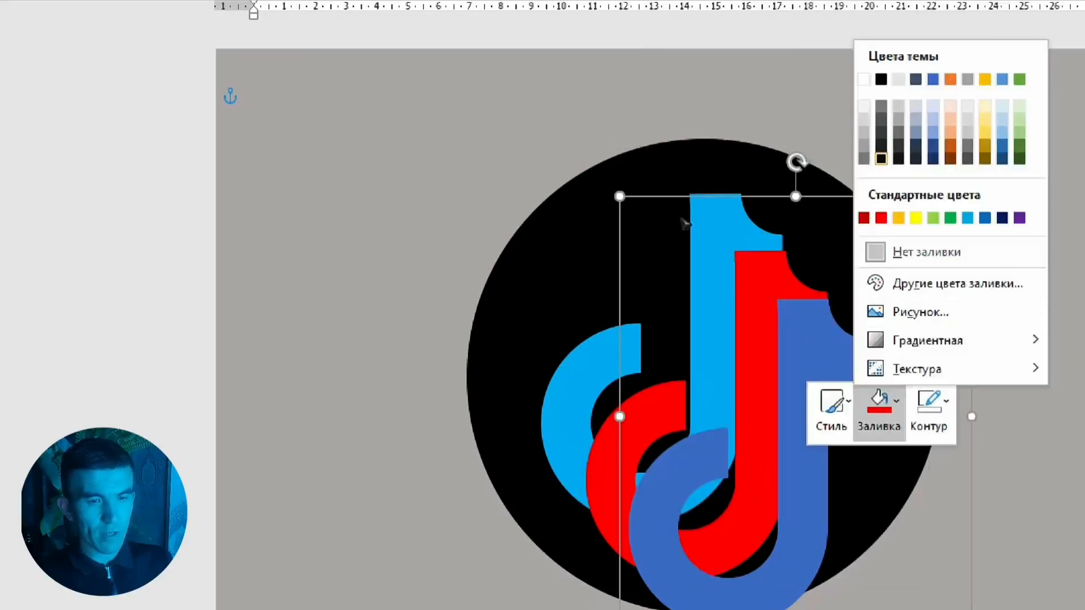
left_click(863, 78)
Shift the white and red notes up and left so thin light blue and red edges show behind the white note
left_click_drag(622, 362, 602, 313)
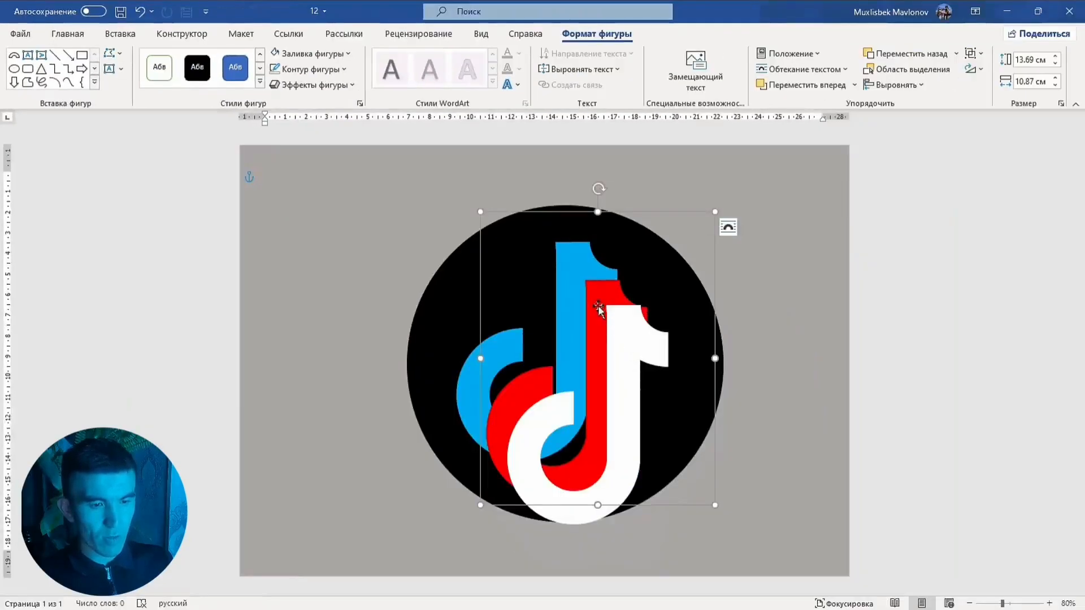
left_click_drag(598, 305, 577, 268)
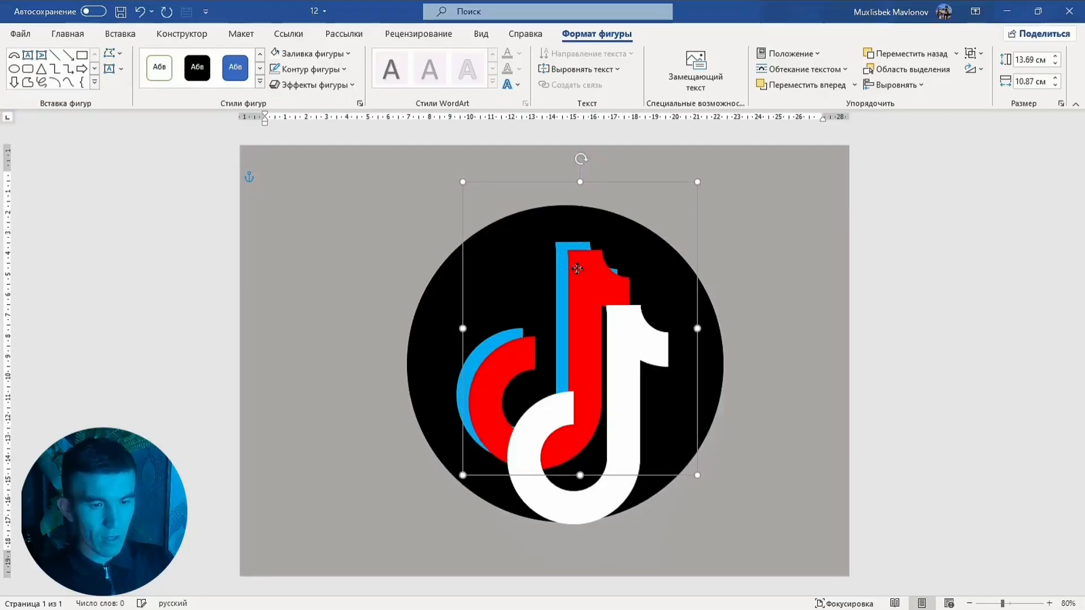
key("ctrl+z")
left_click(633, 328)
left_click_drag(630, 350, 582, 307)
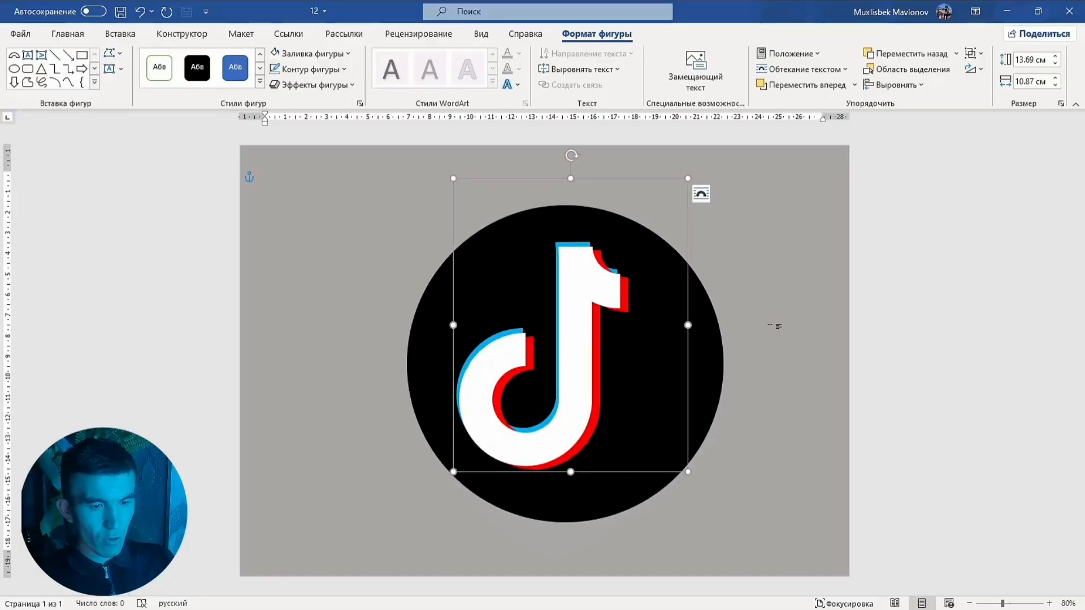
key("Right")
left_click(770, 282)
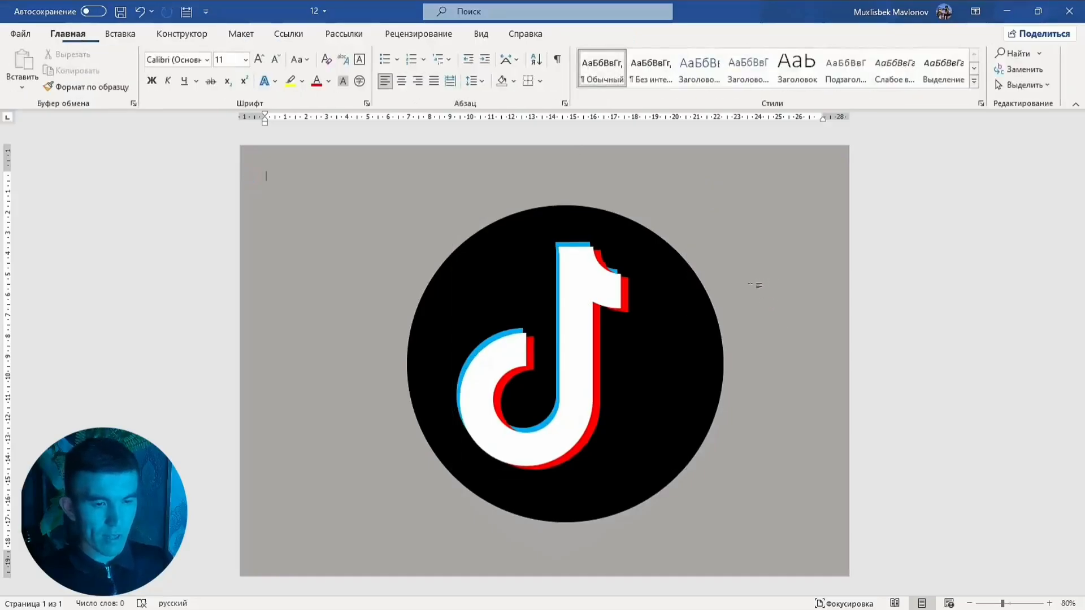
Open the Selection Pane and collapse the listed shape groups
left_click(671, 324)
left_click_drag(667, 325, 659, 322)
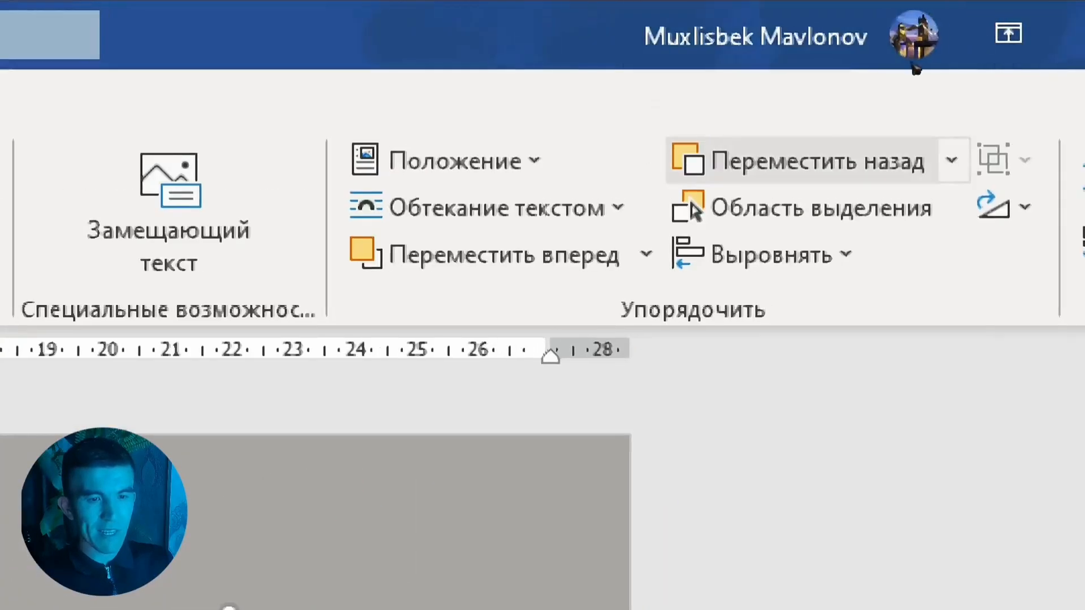
left_click(802, 208)
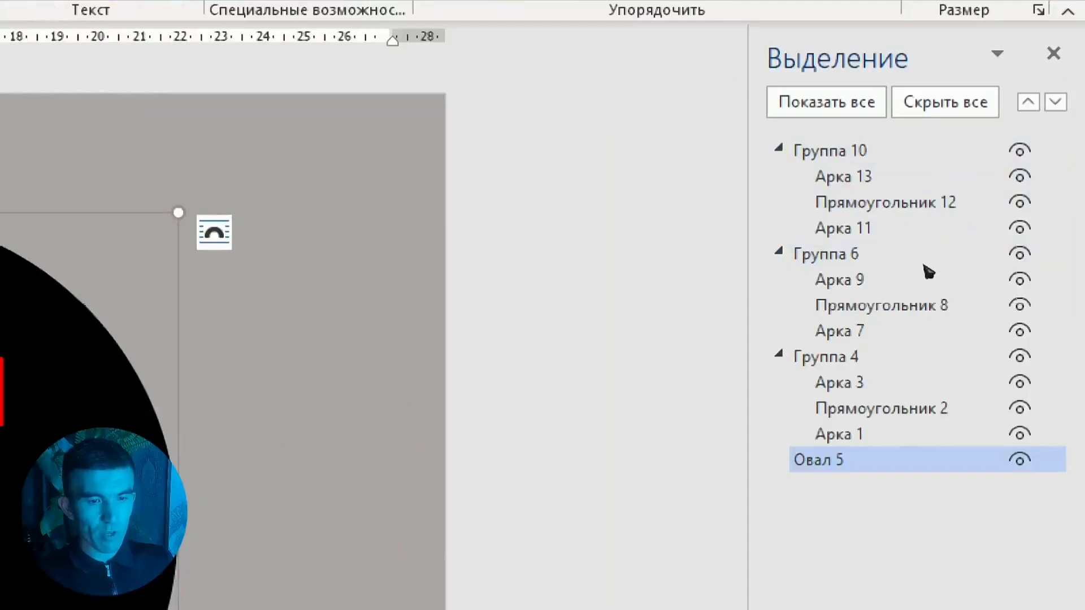
key("Left")
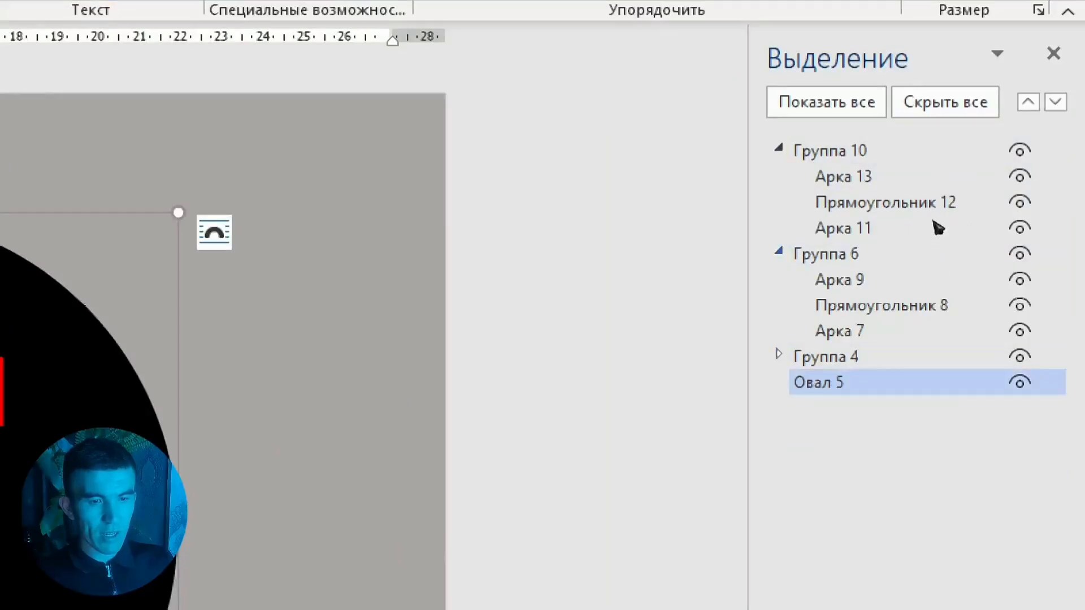
key("Left")
key("Left")
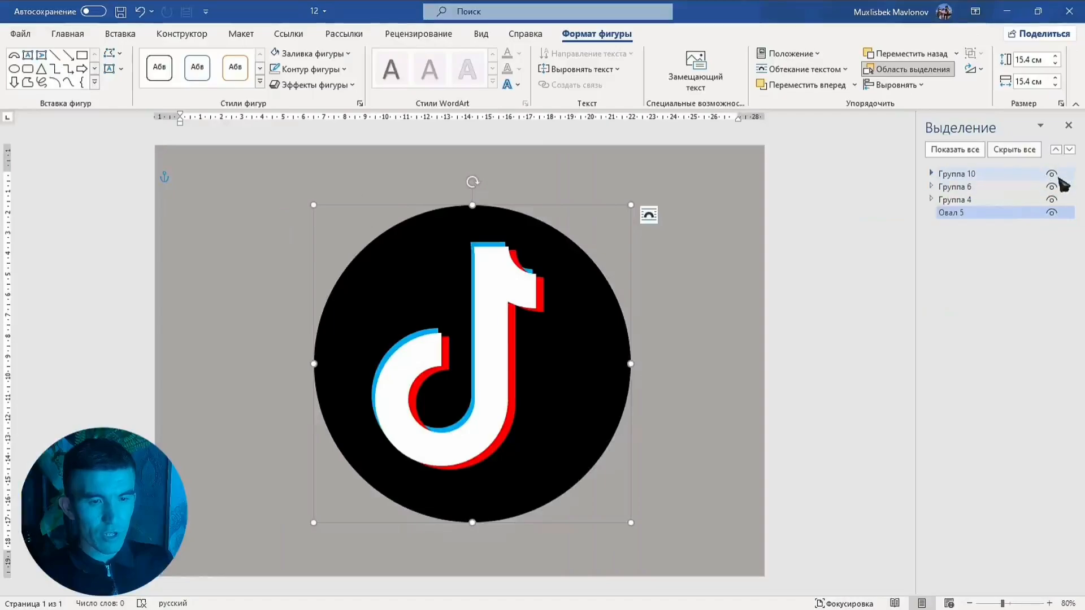
left_click(1053, 174)
left_click(1052, 174)
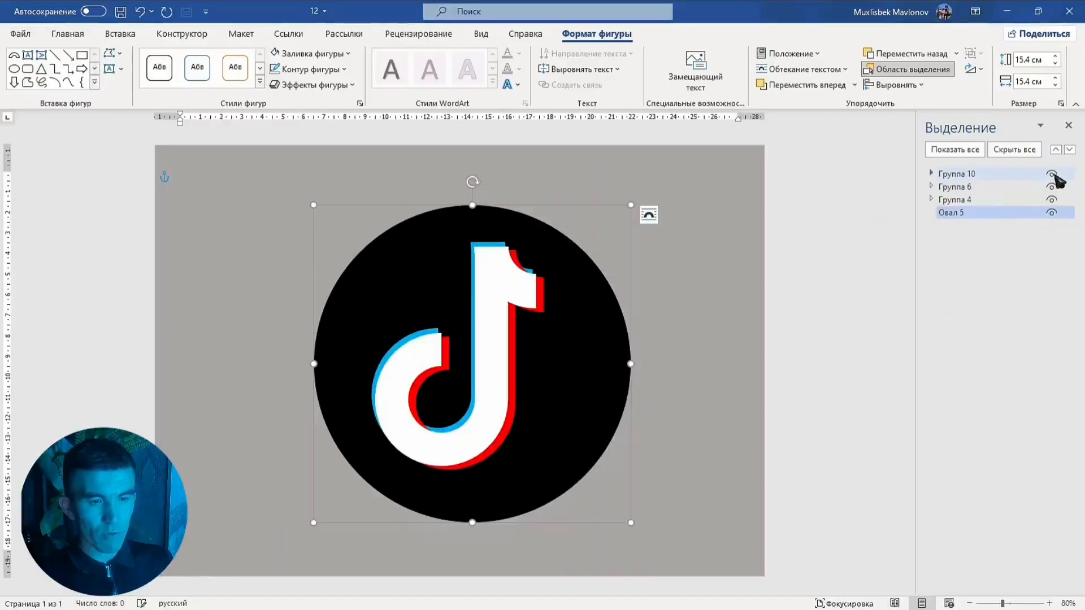
double_click(1052, 174)
left_click(1052, 174)
left_click(1052, 174)
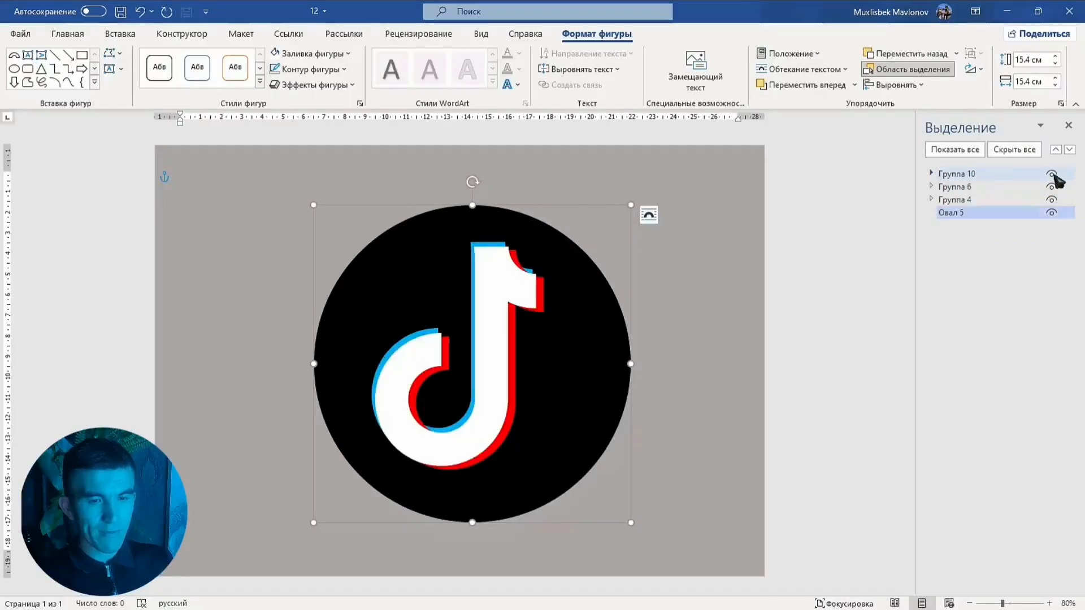
Select the three note groups and the circle, and group them into one logo object
left_click(974, 175, "ctrl")
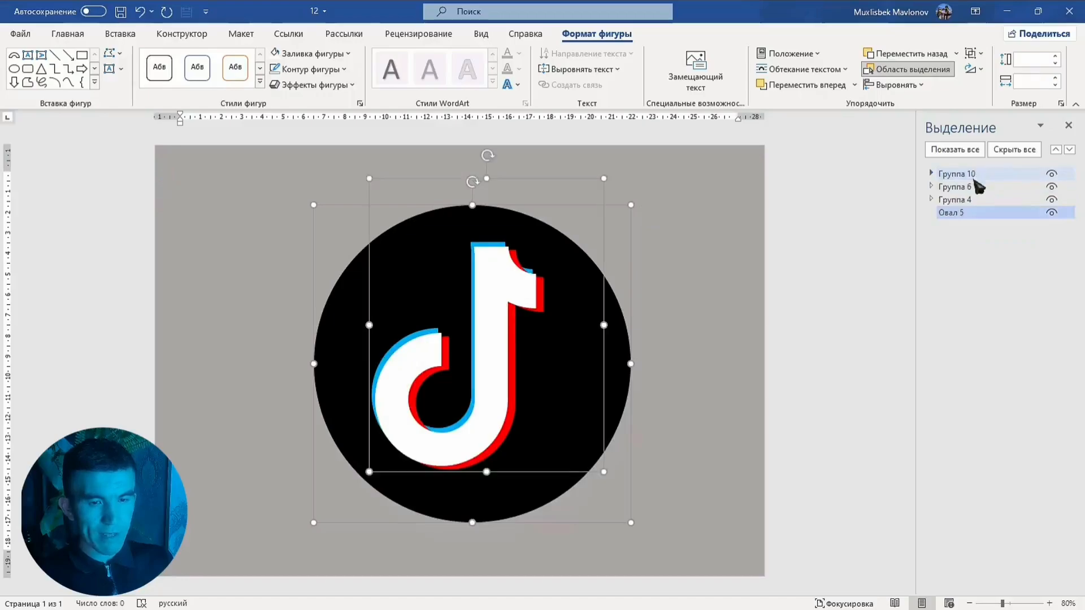
left_click(974, 187, "ctrl")
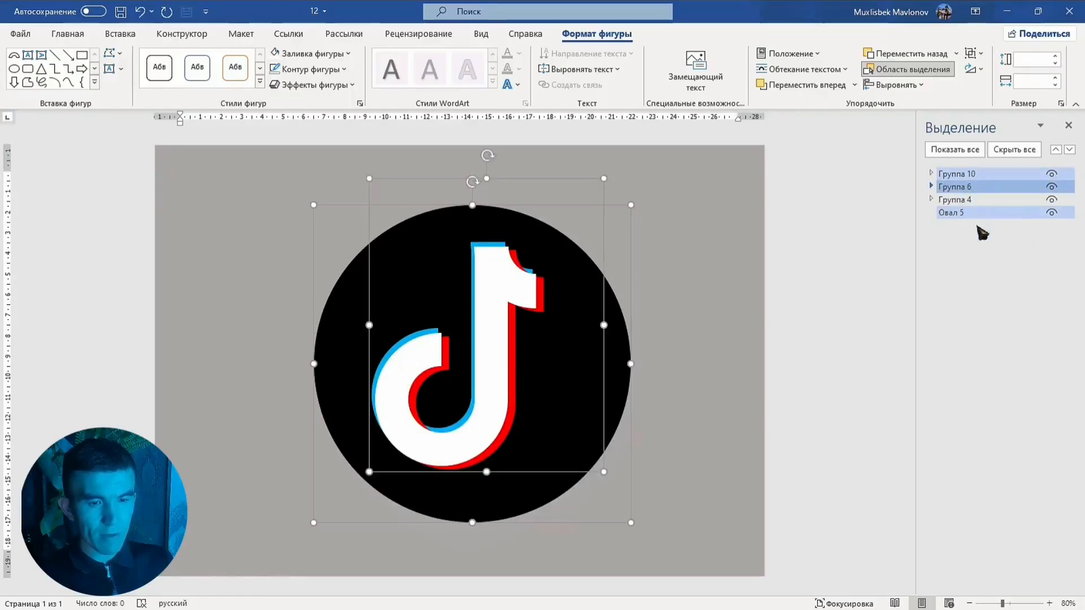
left_click(961, 200, "ctrl")
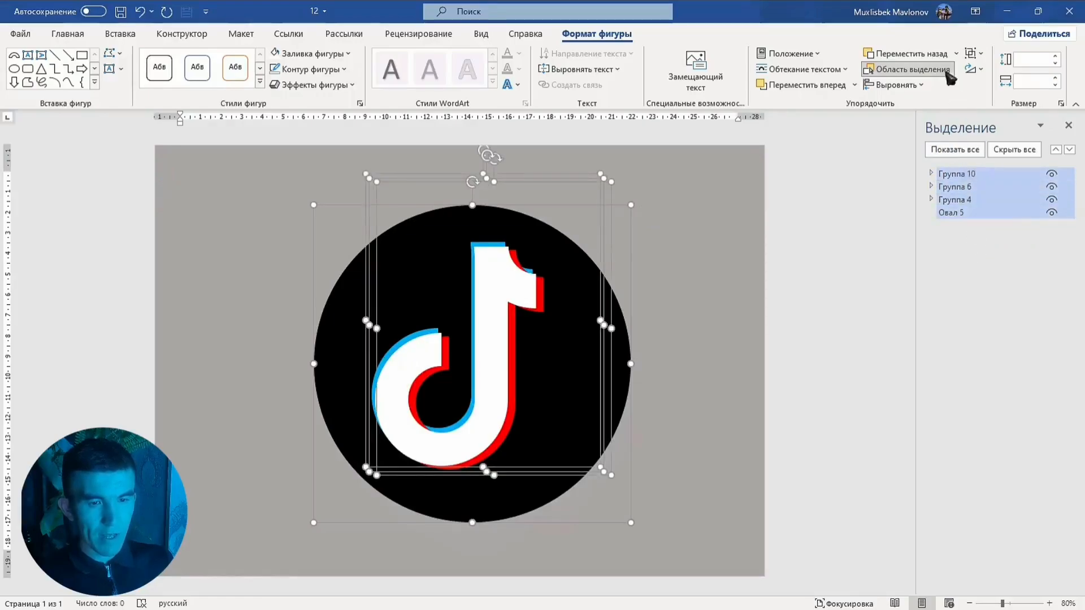
left_click(974, 54)
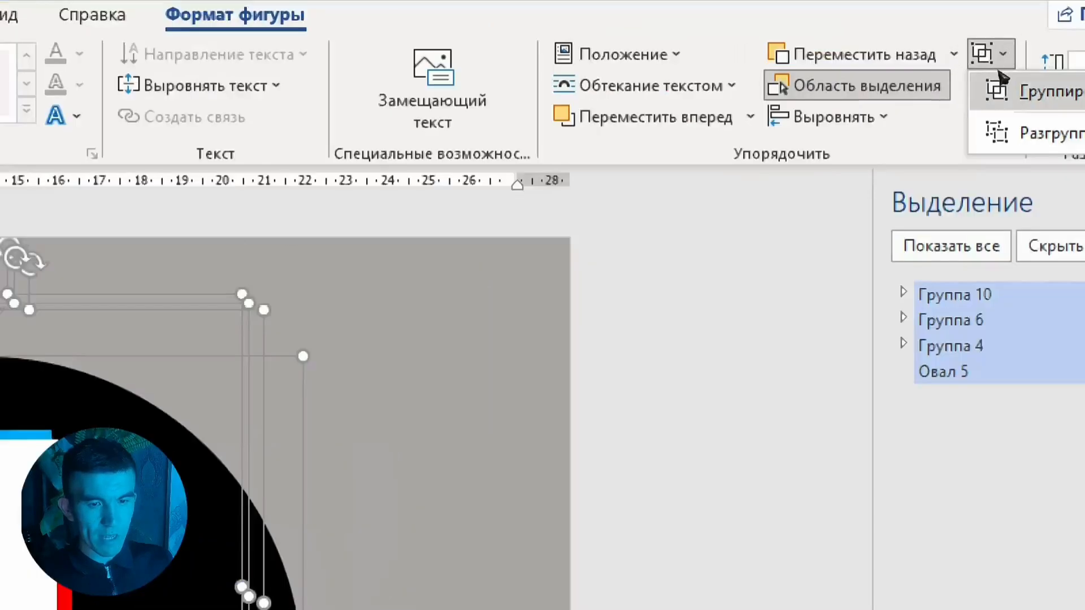
left_click(1001, 82)
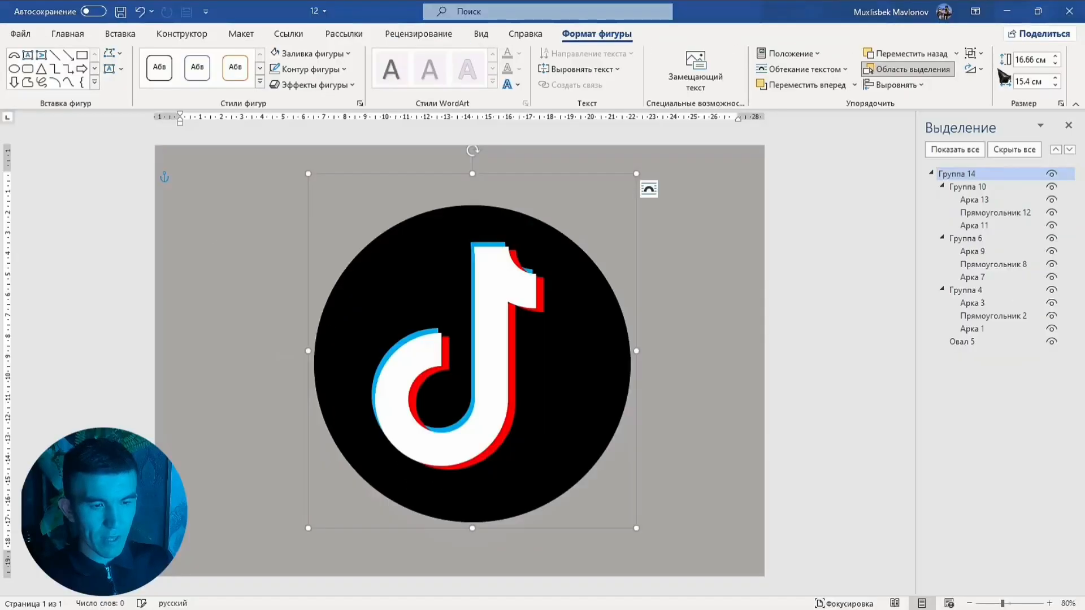
Nudge the grouped logo slightly left and insert a page break before it, leaving a blank first page
left_click_drag(542, 278, 515, 271)
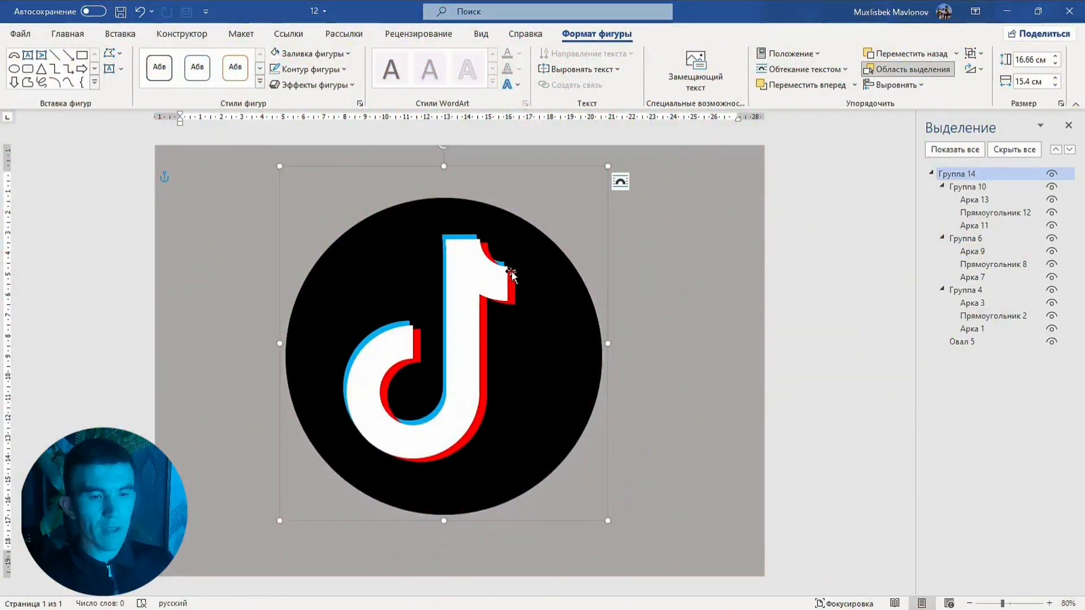
left_click(639, 290)
scroll(638, 290, "down", 3)
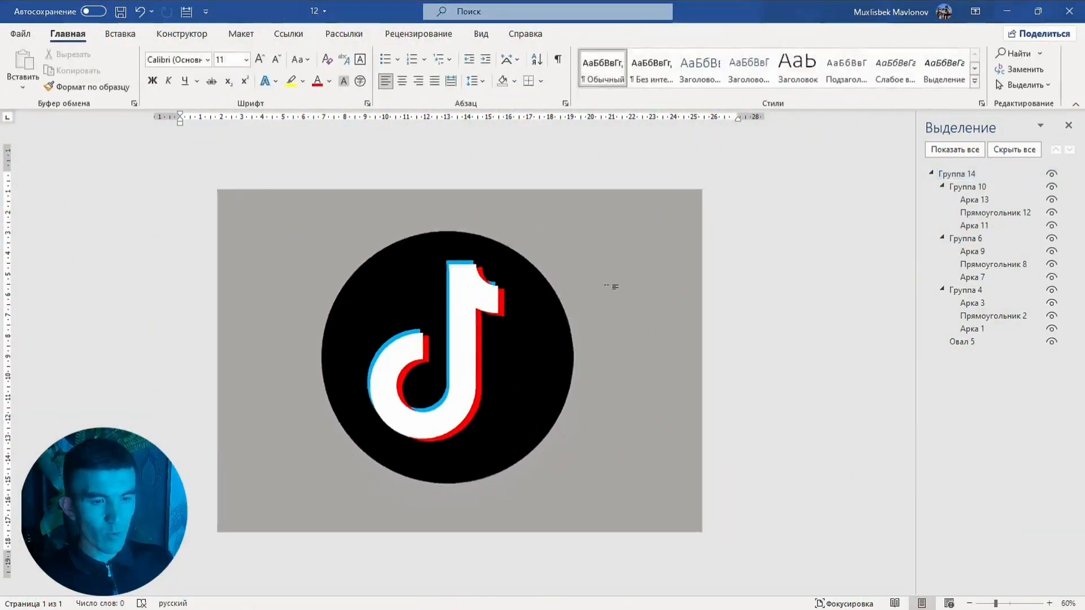
key("ctrl+Return")
scroll(615, 287, "up", 2)
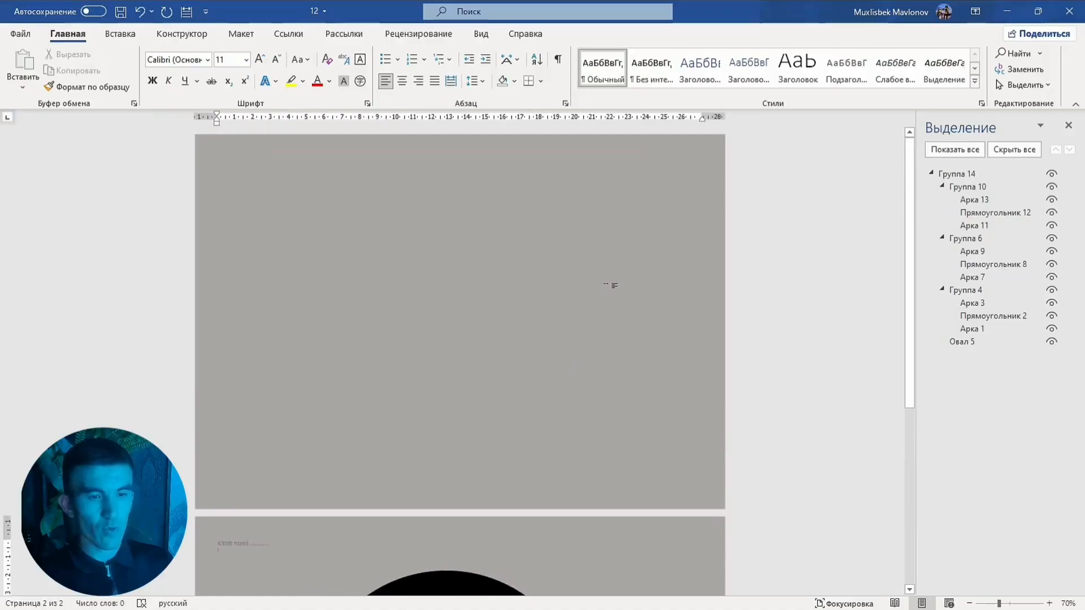
scroll(614, 286, "up", 2)
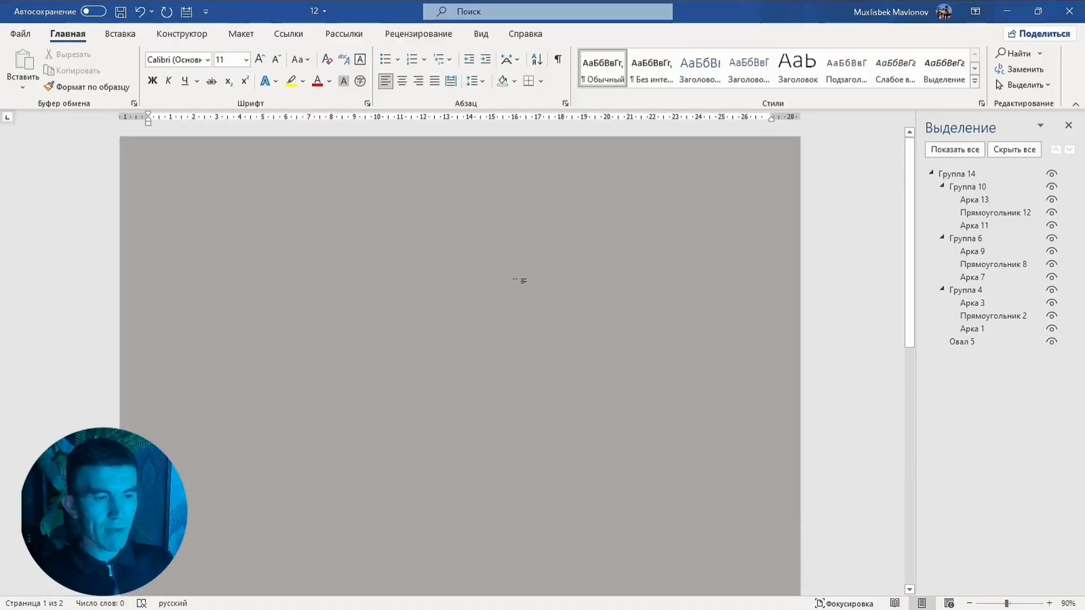
Draw a rounded rectangle about 13.5 × 13.5 cm on the blank first page
left_click(136, 35)
left_click(236, 59)
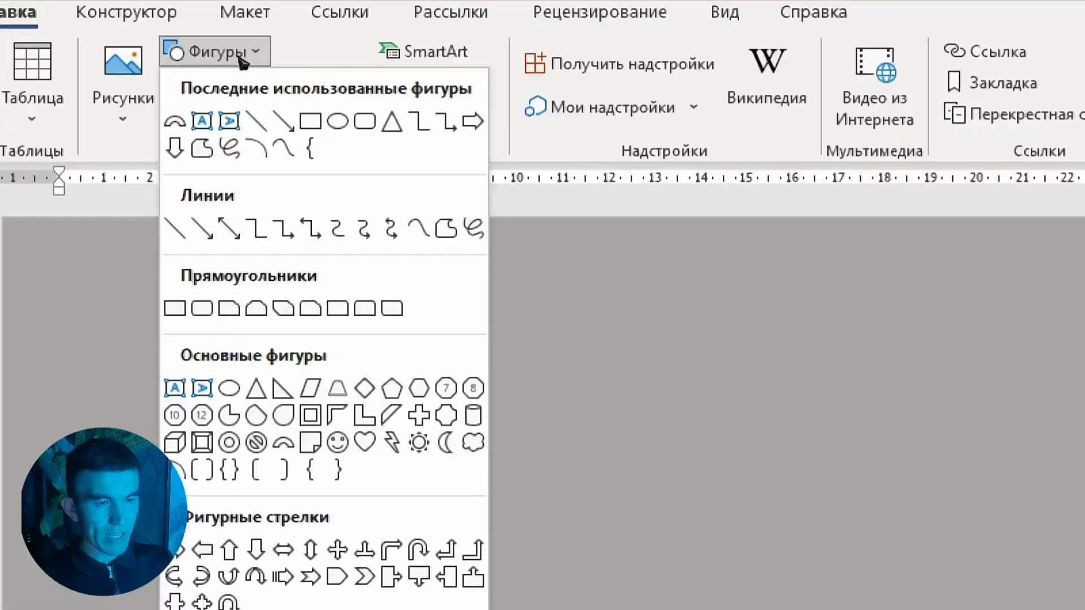
left_click(365, 121)
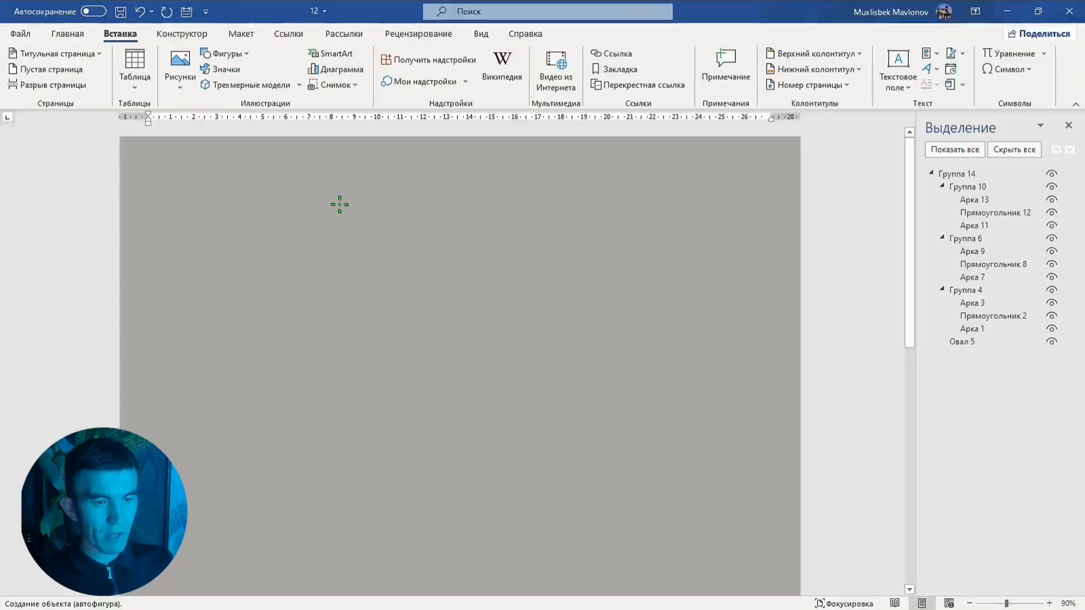
left_click_drag(340, 204, 653, 522)
left_click_drag(516, 435, 462, 445)
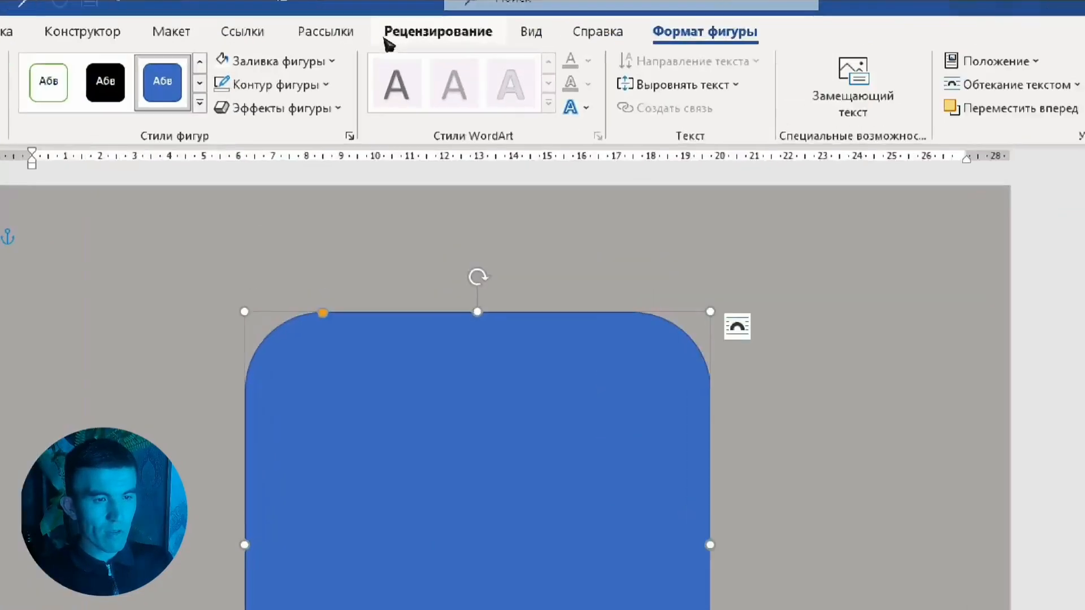
Switch the rounded rectangle's fill to a gradient fill in the Format Shape pane
left_click(338, 61)
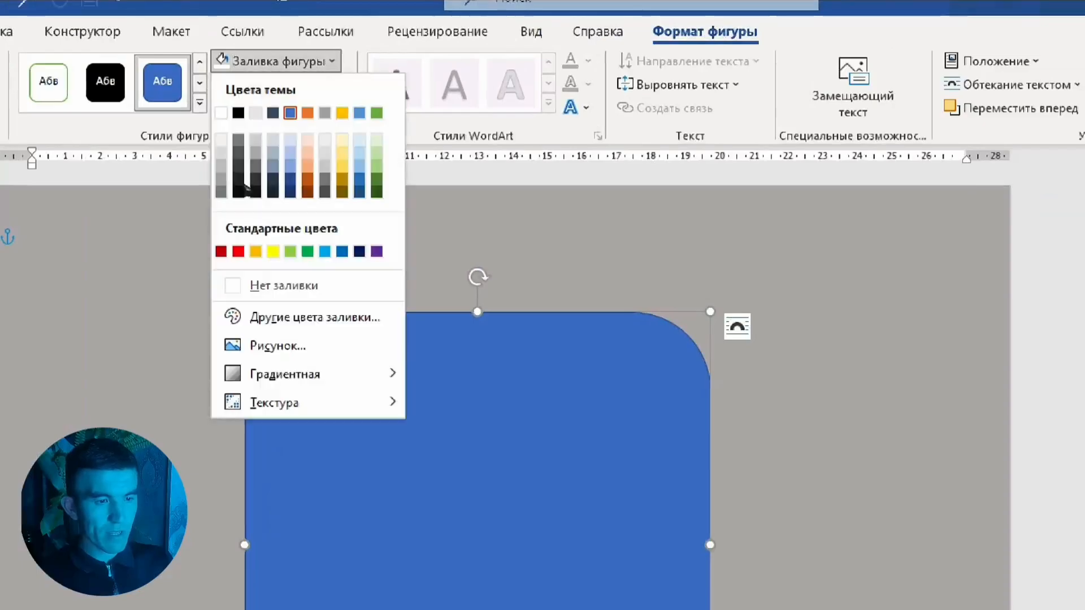
mouse_move(317, 374)
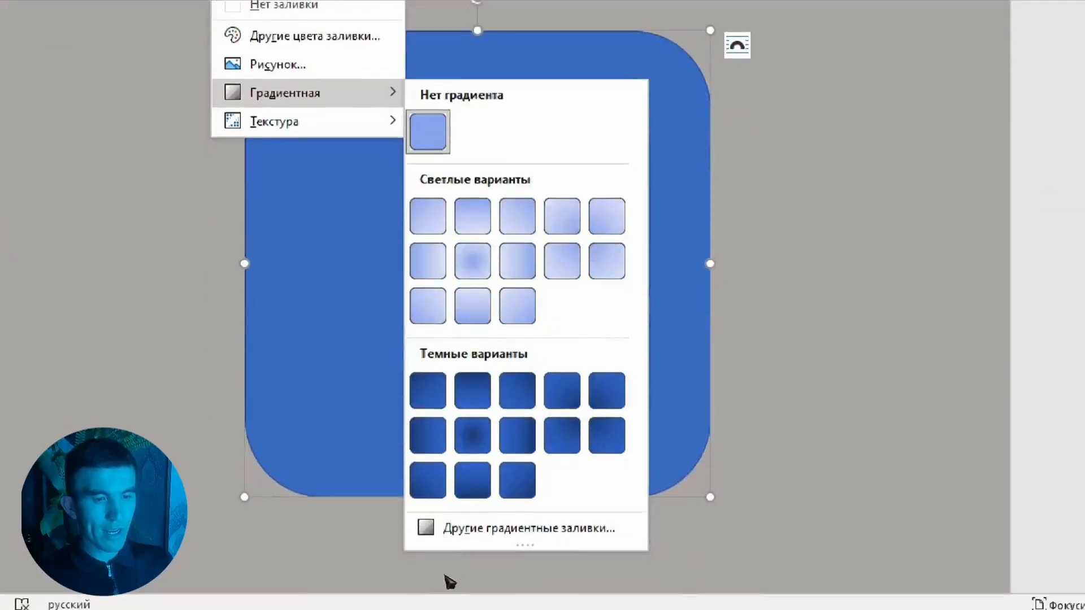
left_click(509, 528)
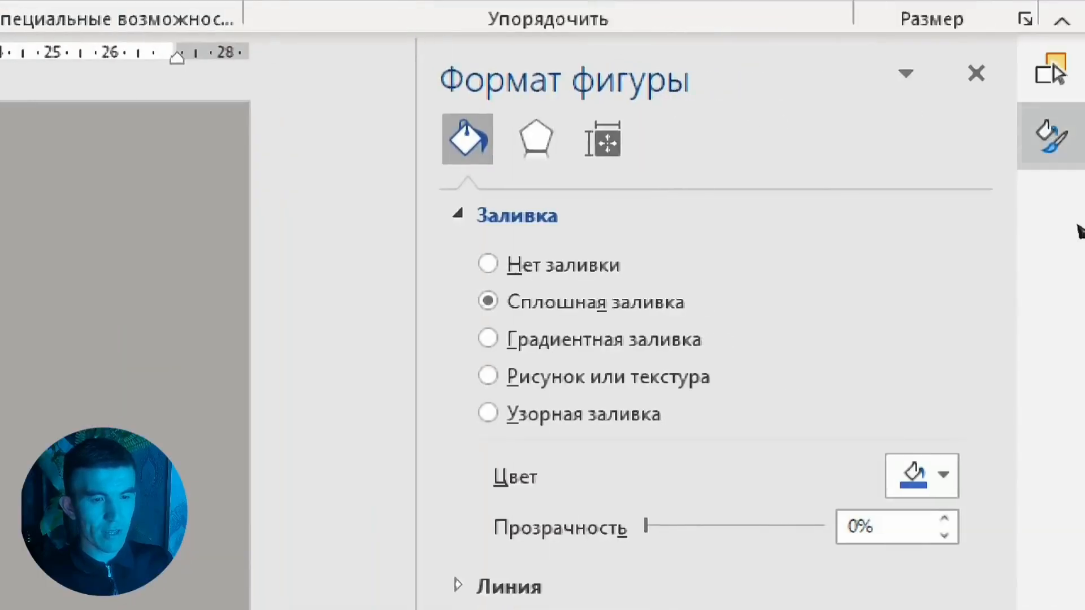
left_click(509, 339)
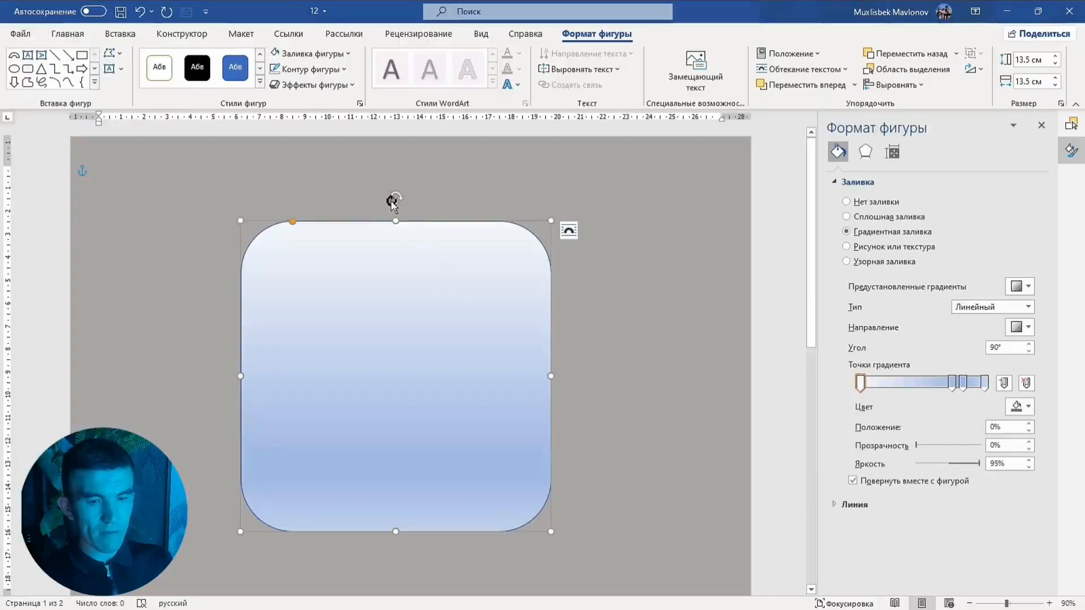
Set the first gradient stop's color to custom blue #2E32DA
left_click(1019, 408)
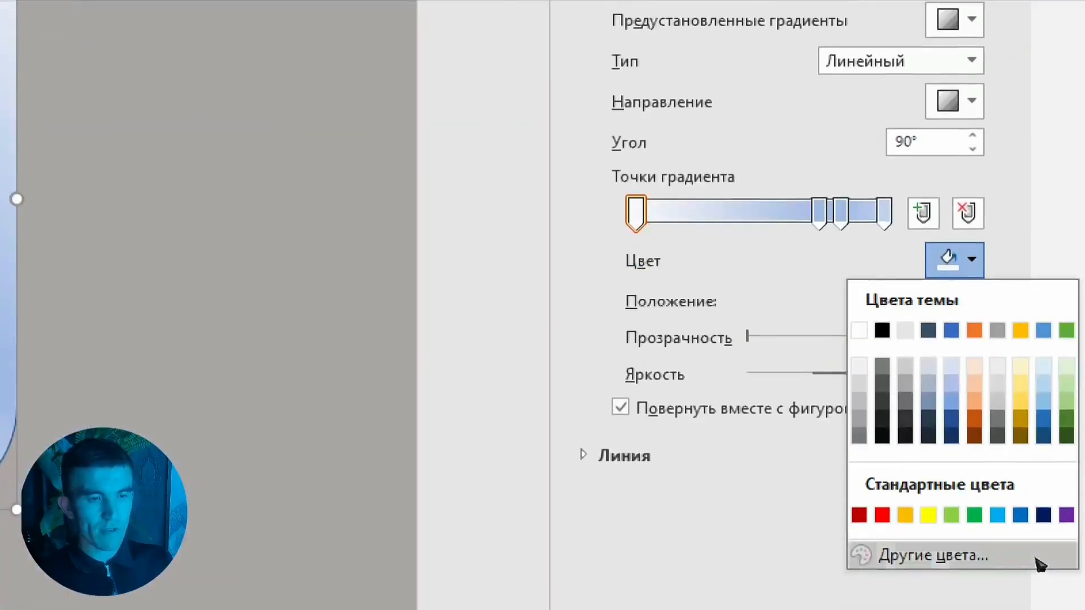
left_click(1047, 558)
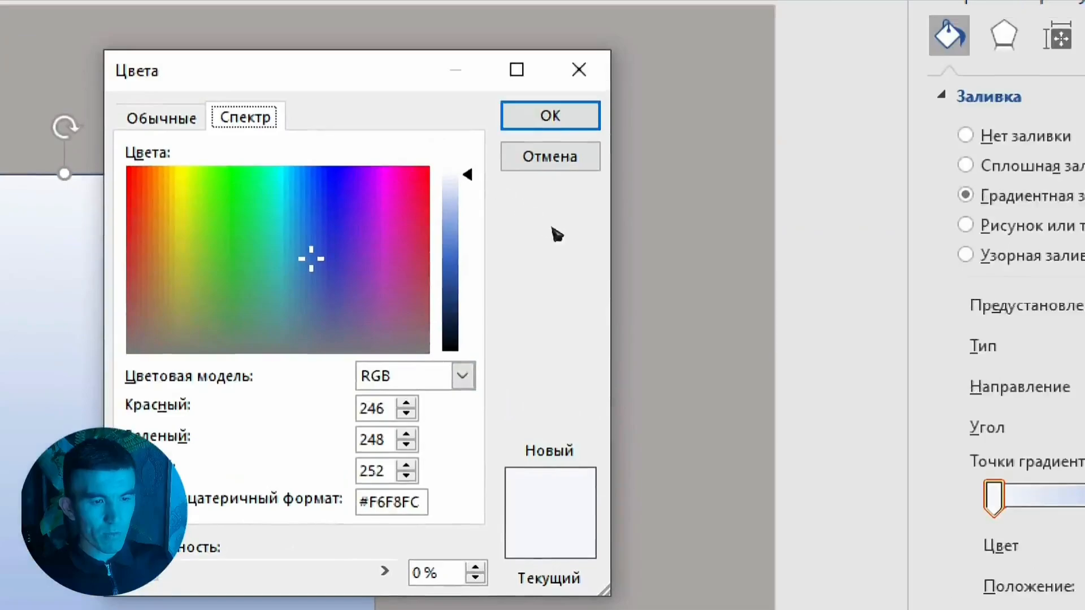
left_click_drag(380, 187, 326, 221)
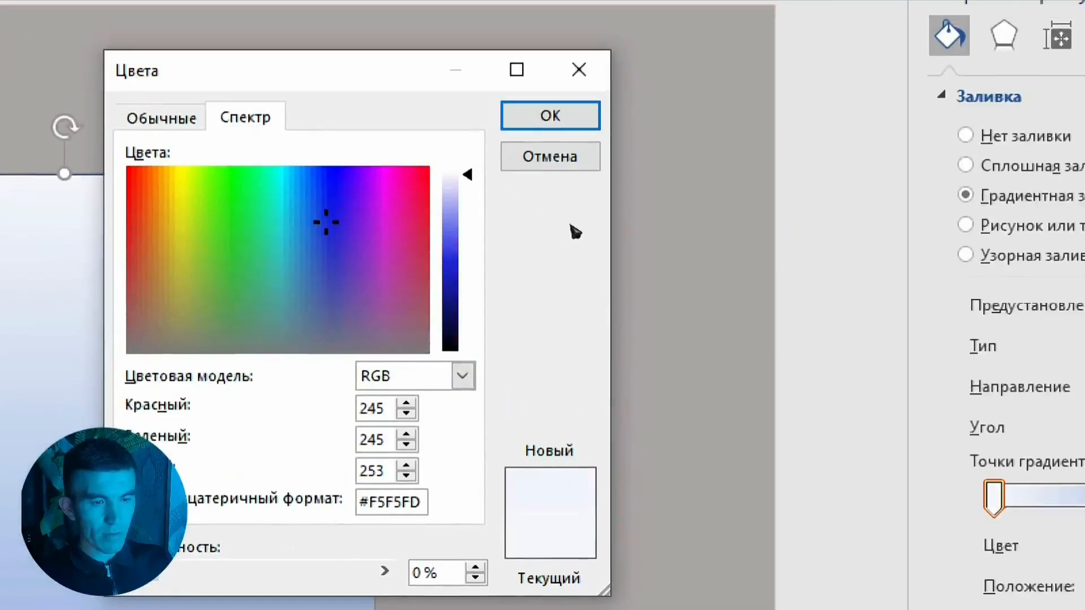
left_click_drag(451, 192, 451, 257)
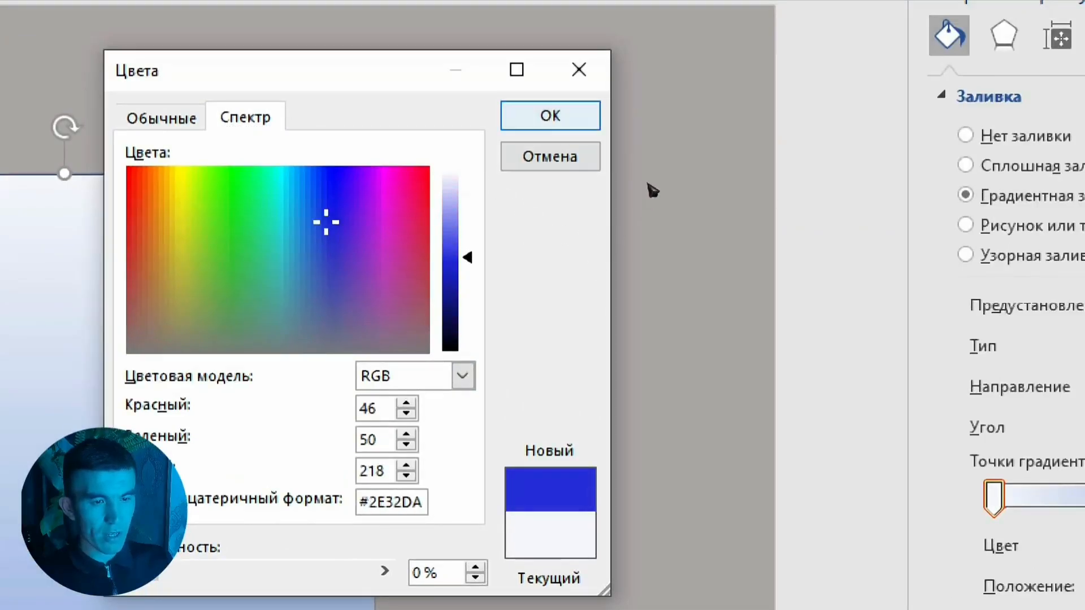
key("Return")
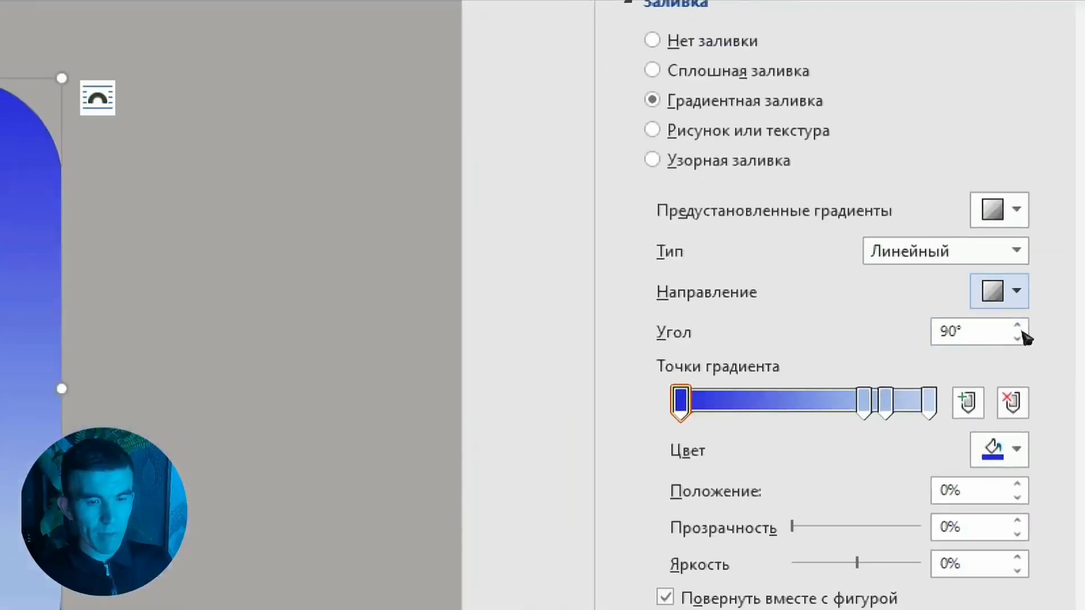
Change the gradient direction to a diagonal with a 45° angle
left_click(999, 291)
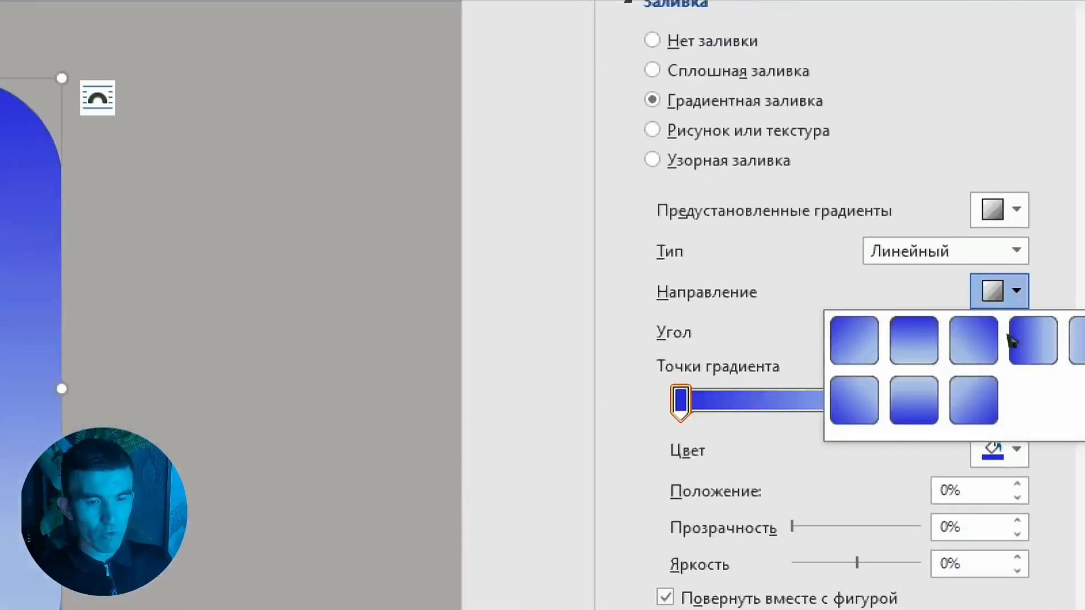
left_click(950, 355)
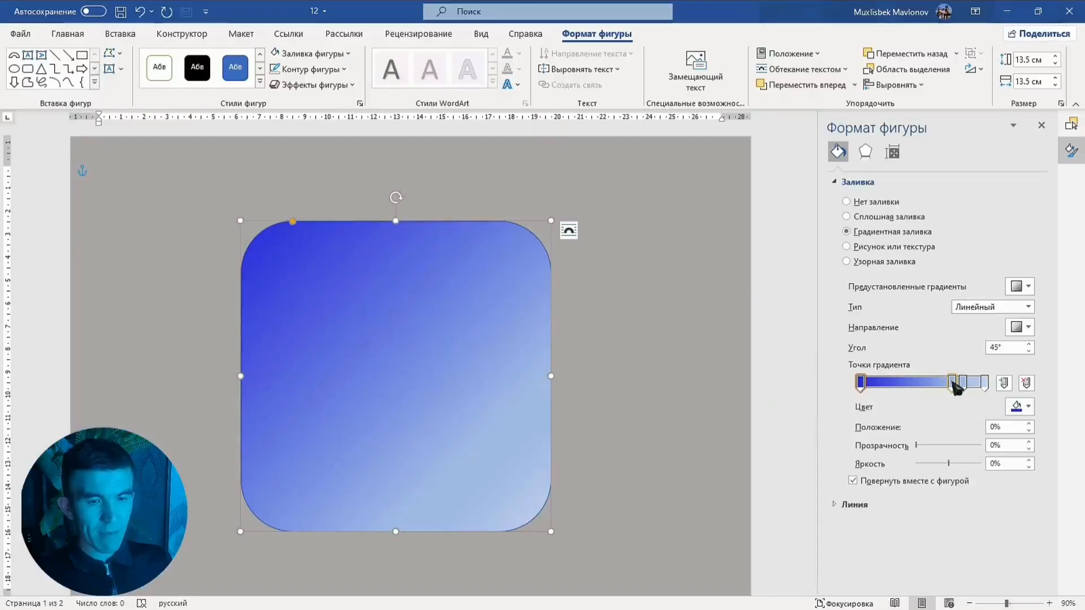
Move the second gradient stop to about 44% and set its color to custom pink #DC308E
left_click_drag(953, 384, 915, 384)
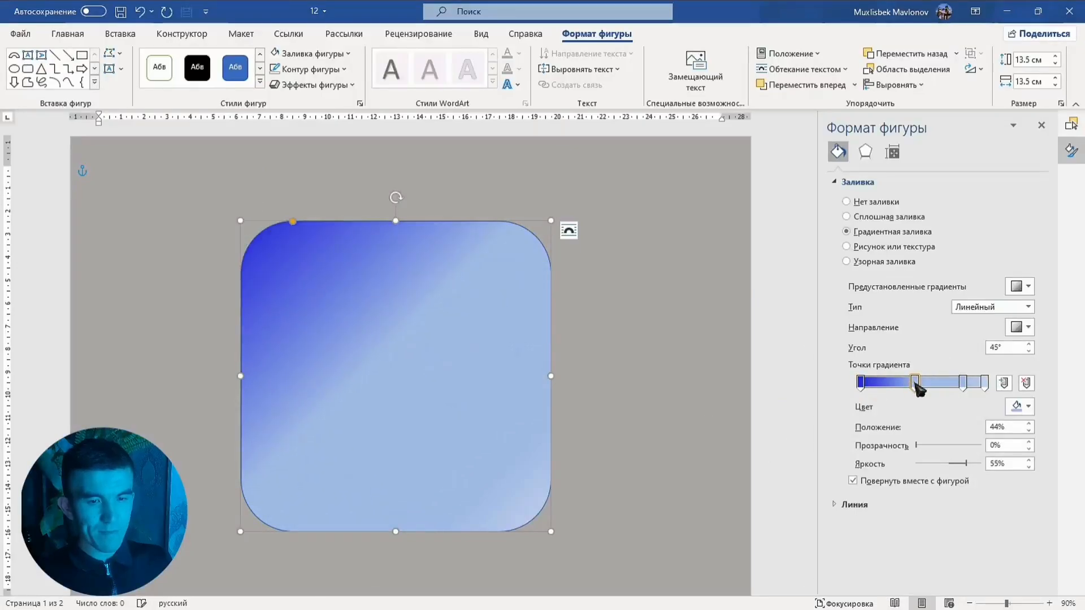
left_click(1019, 411)
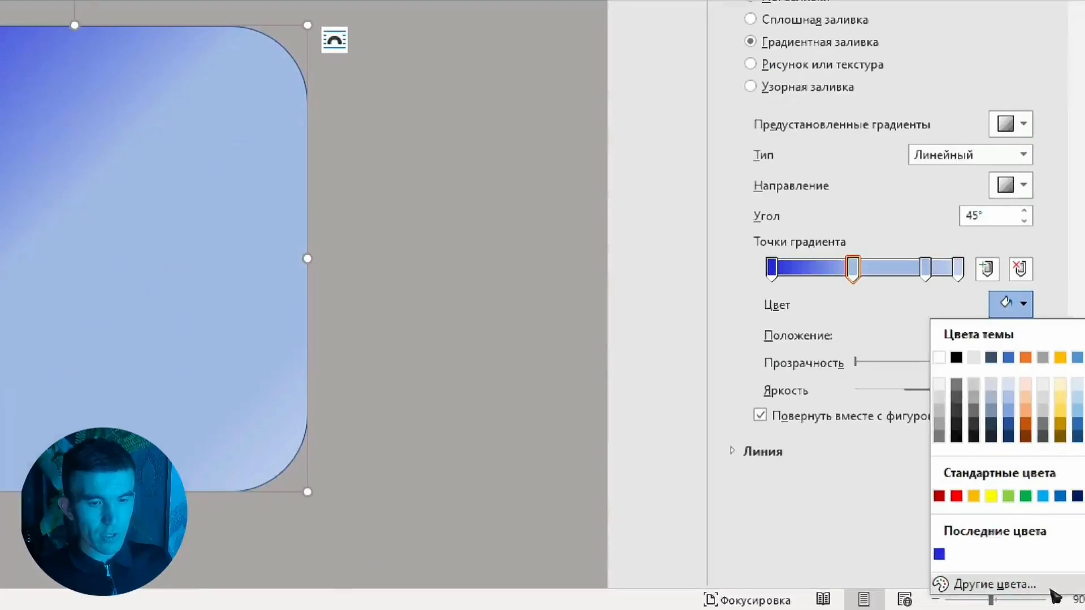
left_click(1051, 589)
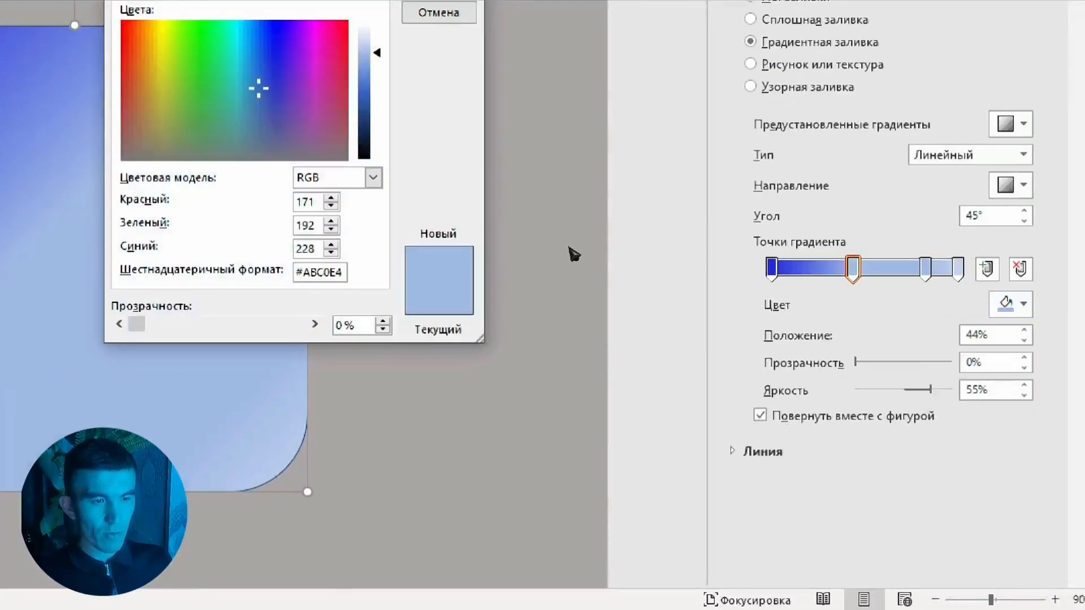
left_click(326, 59)
left_click_drag(377, 52, 377, 88)
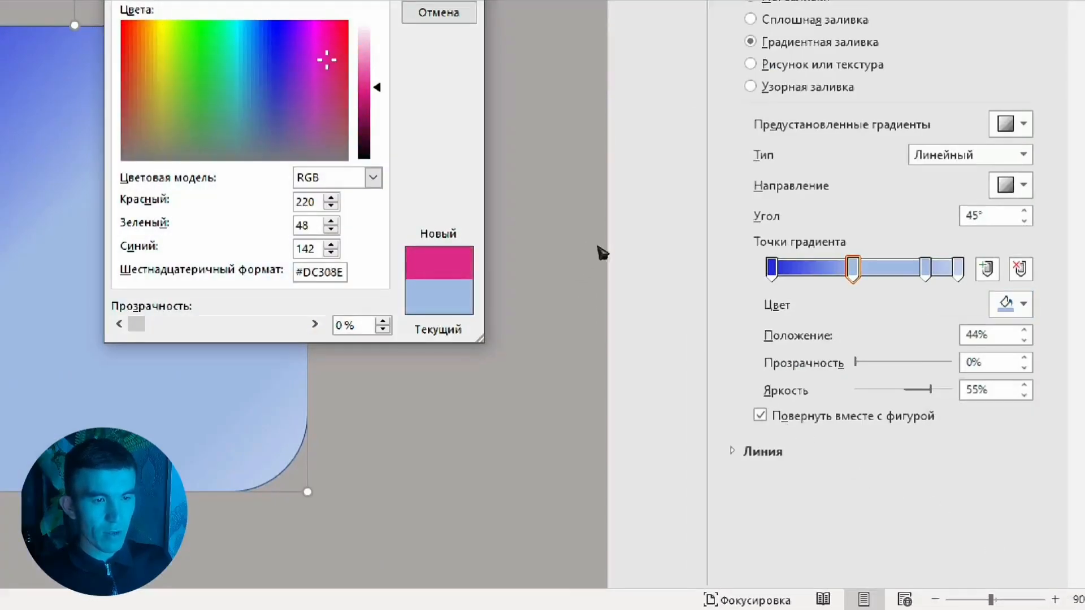
left_click(438, 23)
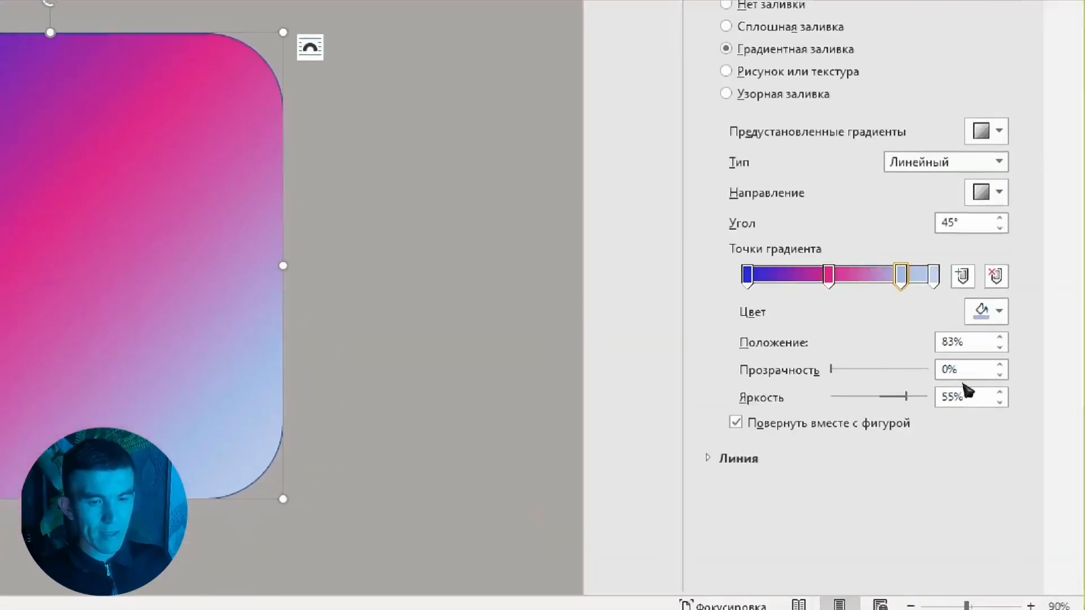
Move the third gradient stop to about 76% and set its color to red
left_click_drag(901, 276, 889, 276)
left_click(988, 312)
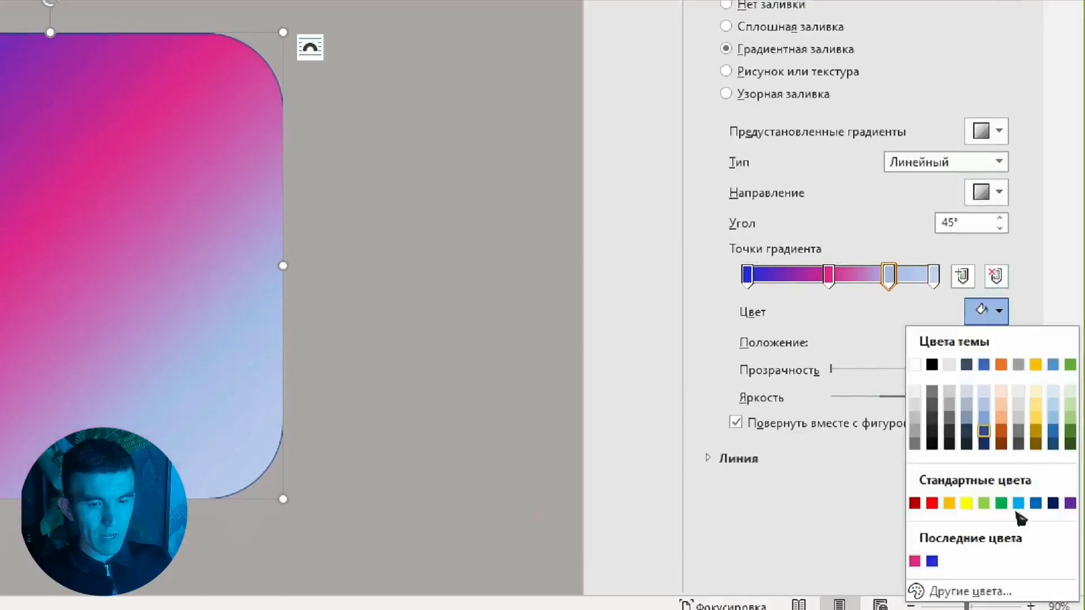
key("Escape")
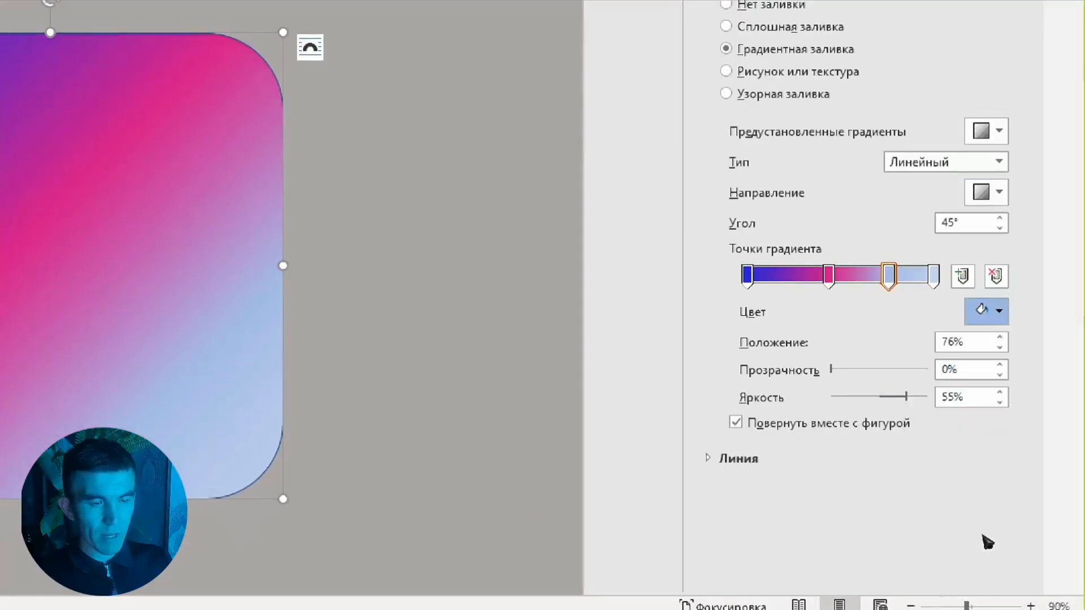
left_click(983, 536)
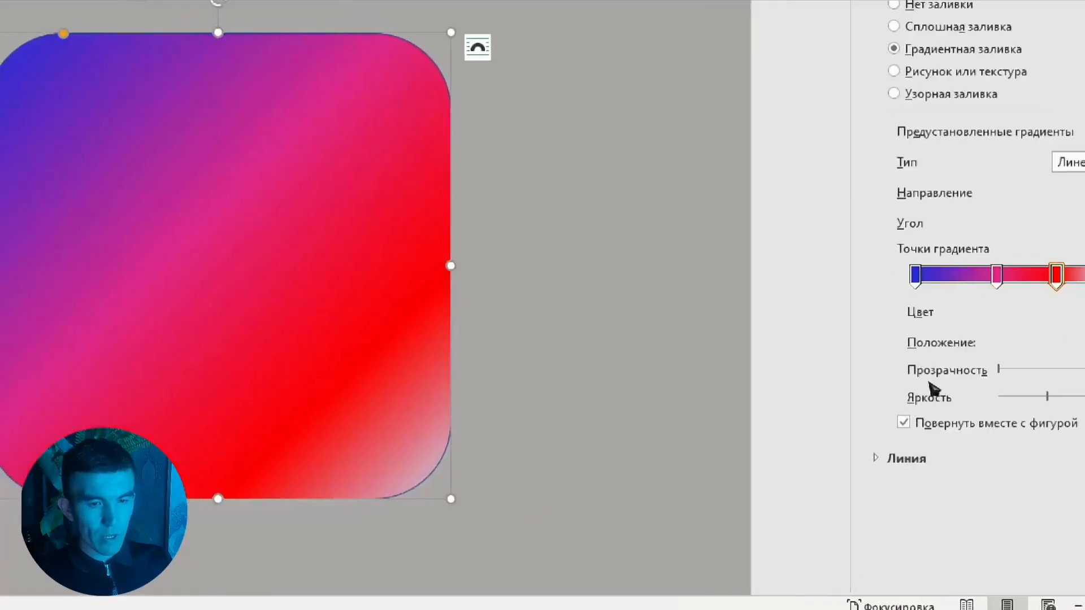
Shift the pink and red gradient stops slightly left, placing the red stop at about 69%
left_click_drag(996, 277, 976, 276)
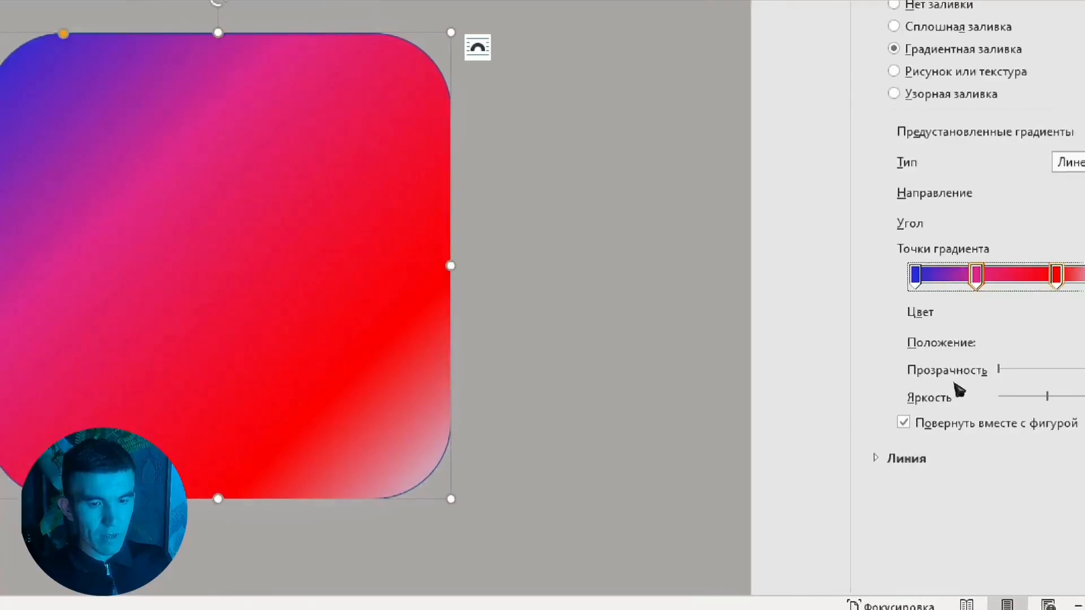
left_click_drag(1056, 276, 1044, 276)
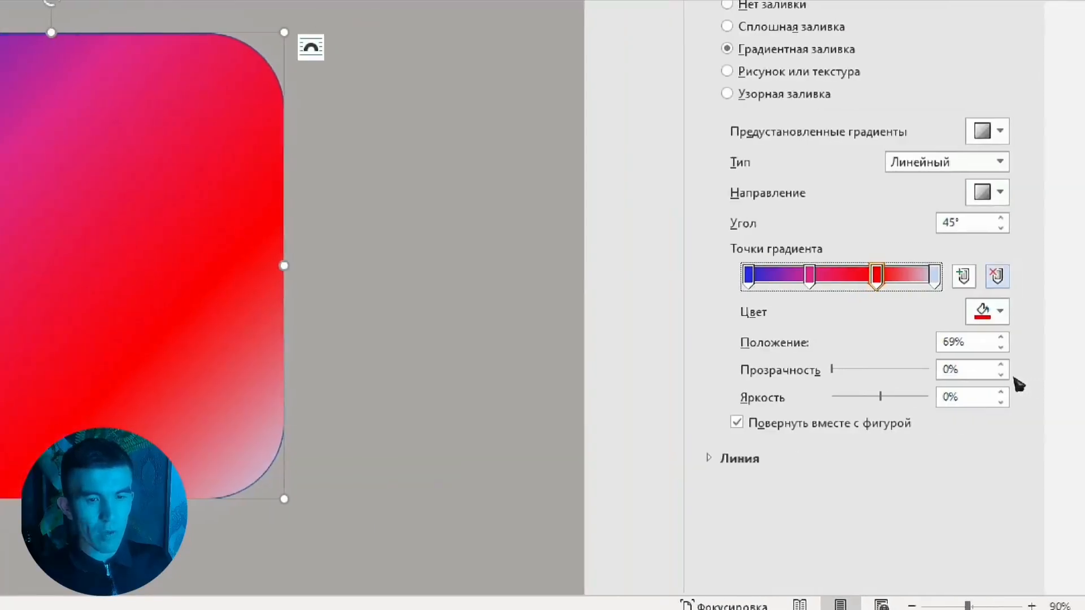
Set the last gradient stop's color to custom orange-red #D84612
left_click(935, 276)
left_click(987, 311)
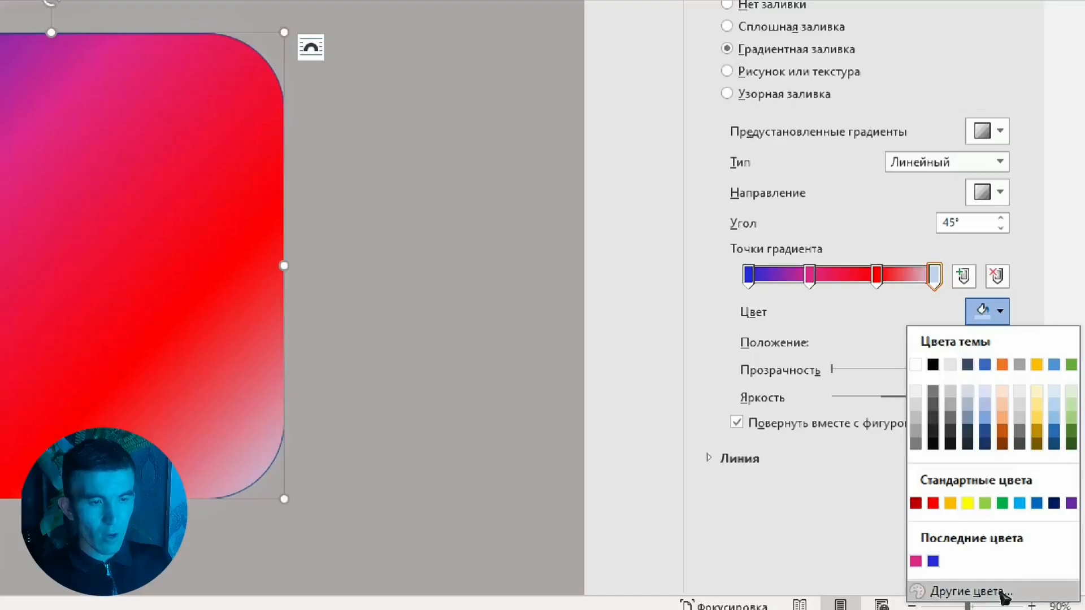
left_click(971, 591)
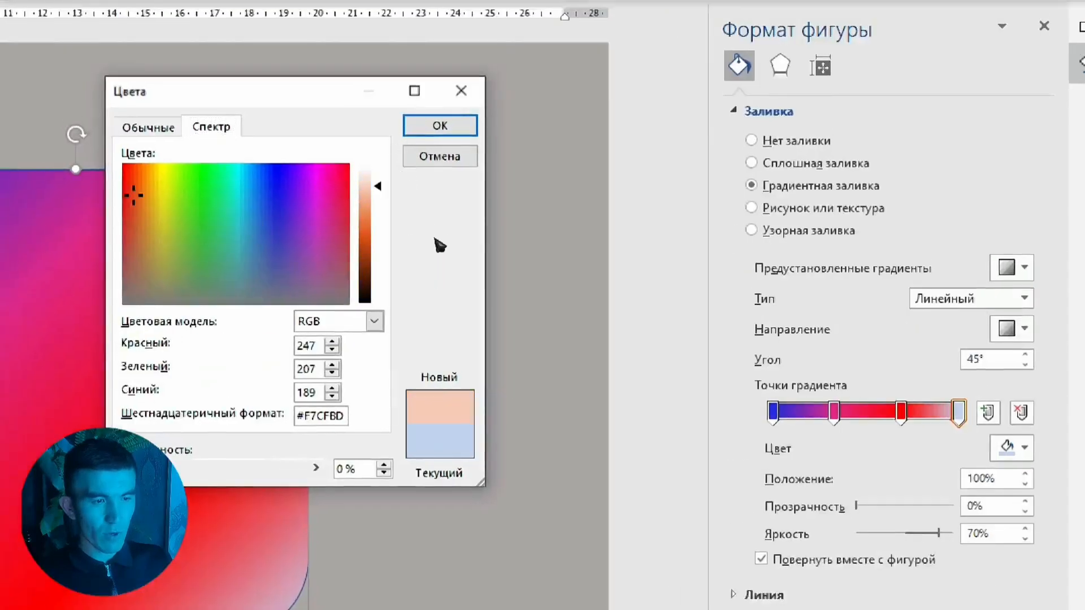
left_click_drag(134, 193, 132, 185)
left_click_drag(377, 186, 378, 240)
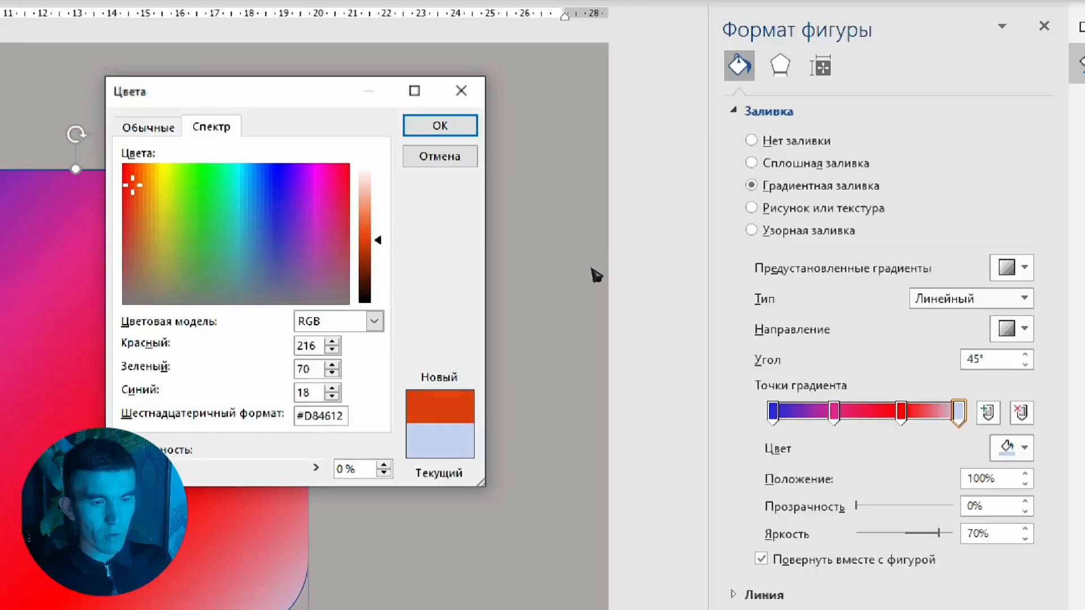
key("Return")
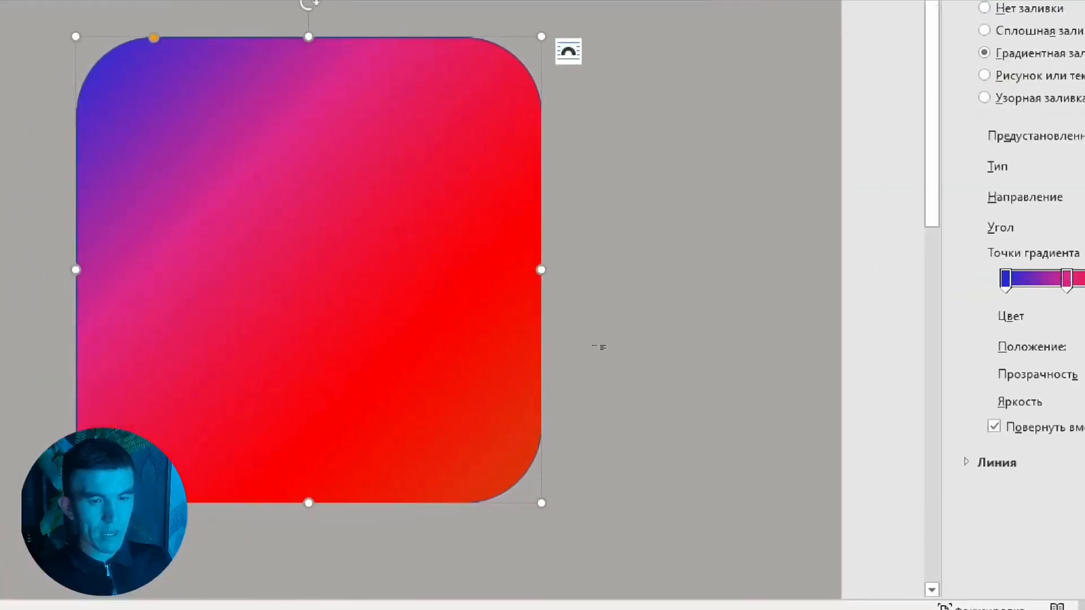
Draw a smaller rounded rectangle about 10.5 cm square inside the gradient square
left_click(599, 347)
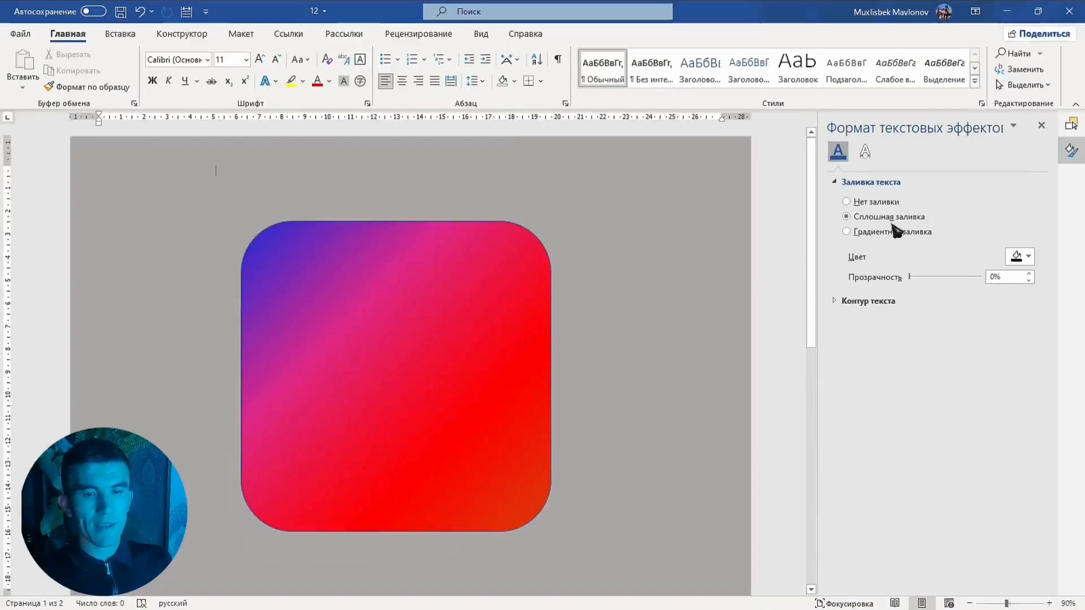
left_click(1043, 127)
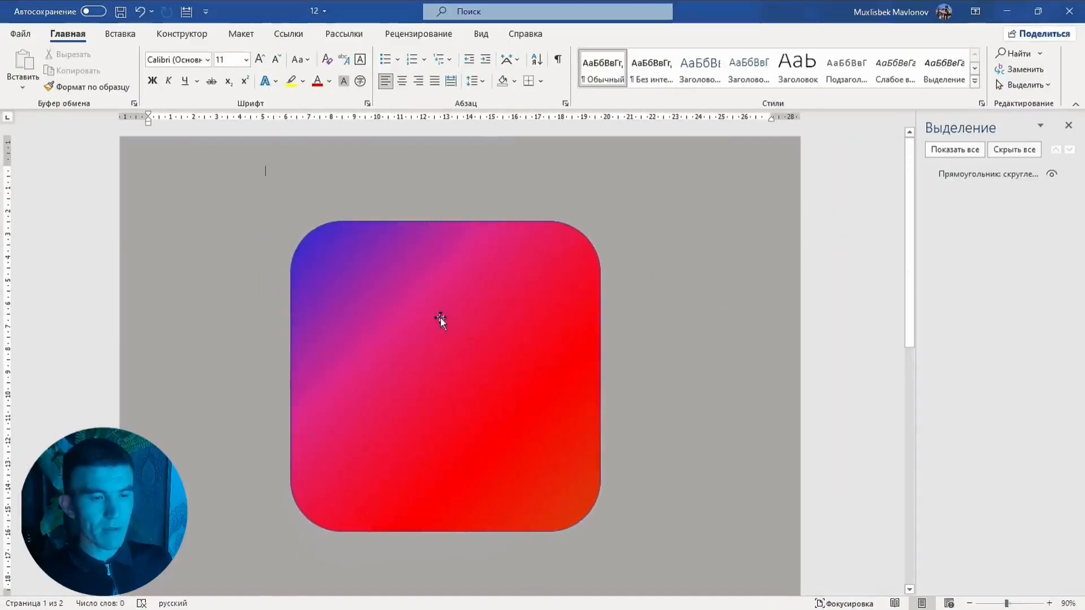
left_click(119, 34)
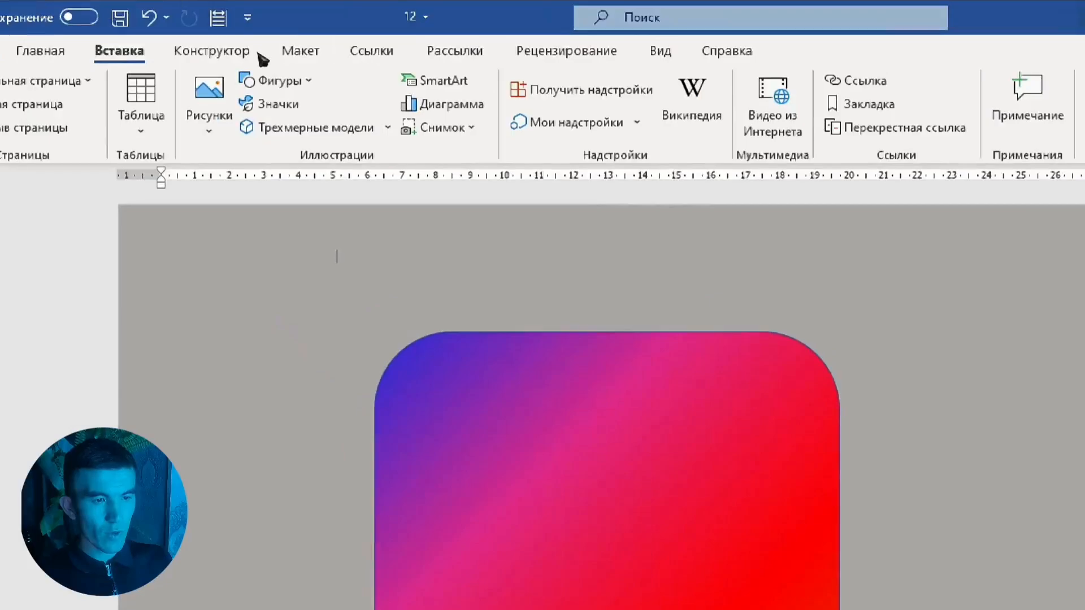
left_click(270, 81)
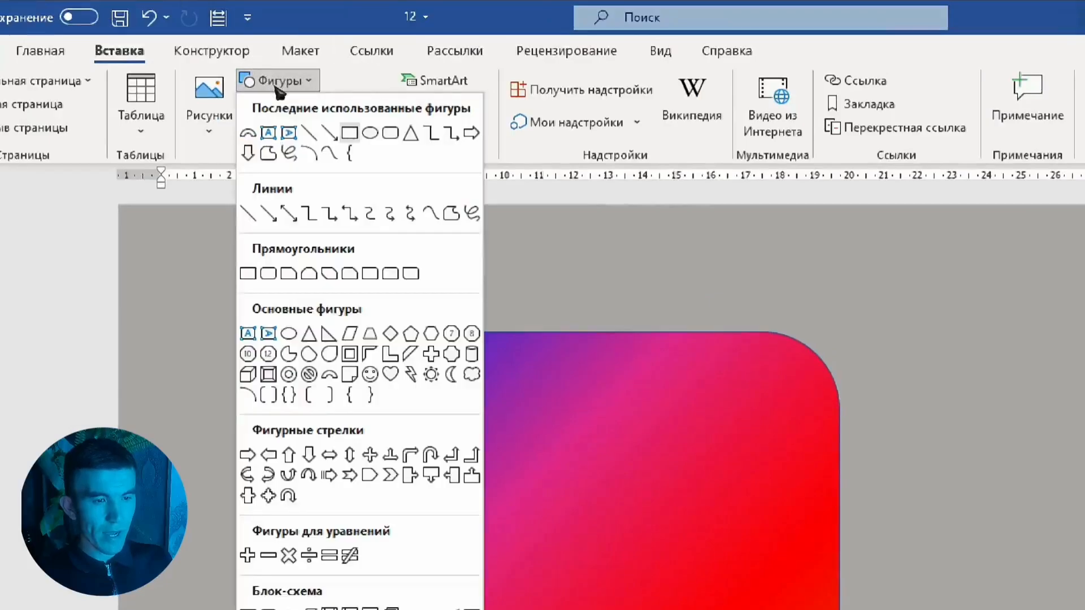
left_click(390, 133)
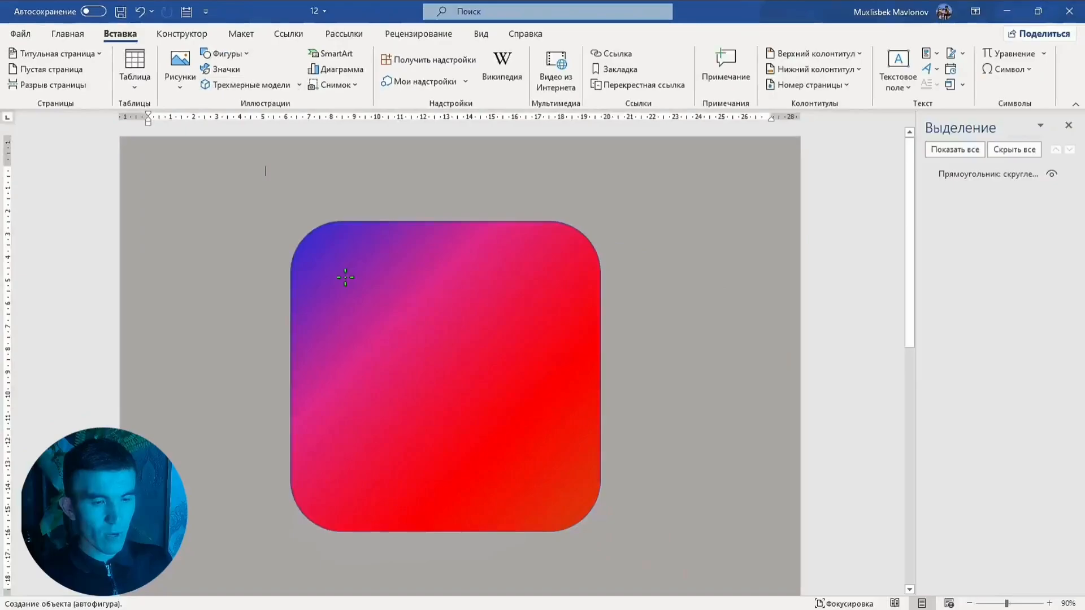
left_click_drag(345, 277, 588, 517)
Resize the inner rounded rectangle to about 11 cm square and center it within the gradient square
left_click_drag(445, 423, 438, 416)
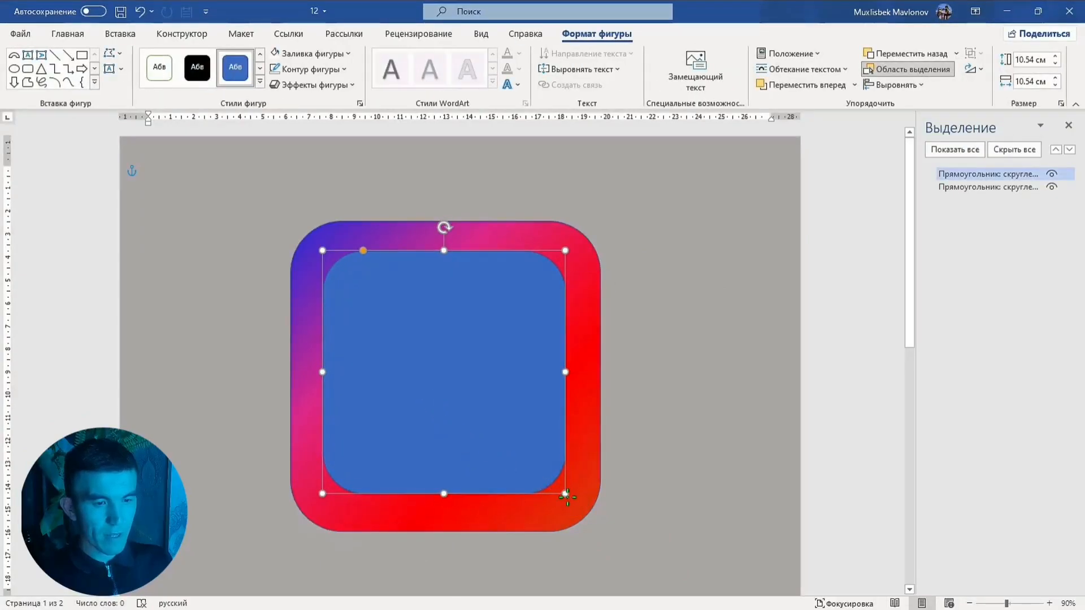
left_click_drag(567, 496, 576, 505)
left_click_drag(529, 443, 523, 443)
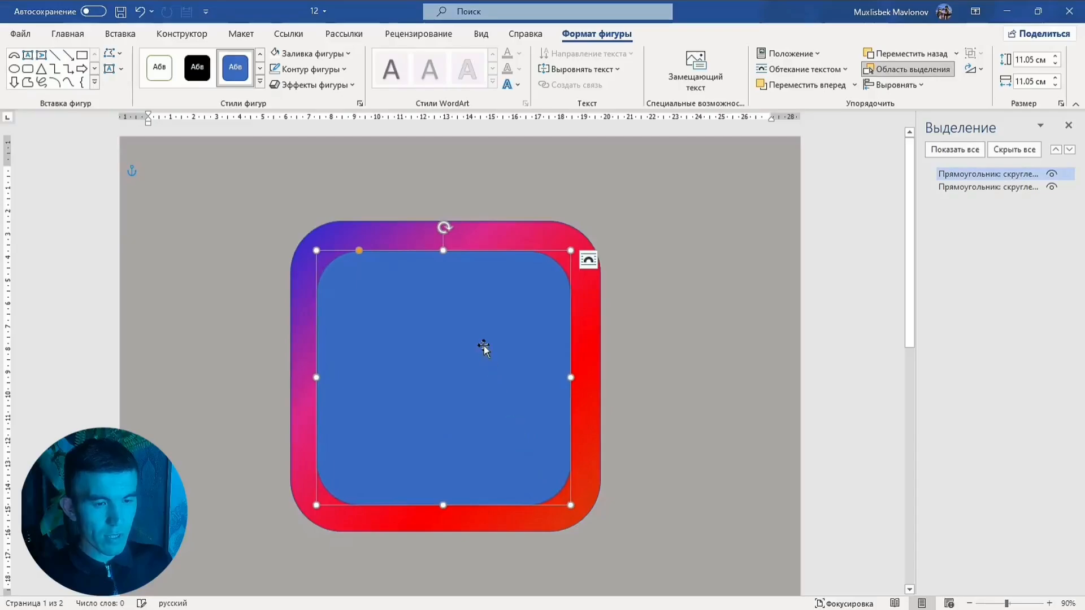
Remove the fill from the inner rounded rectangle
right_click(483, 348)
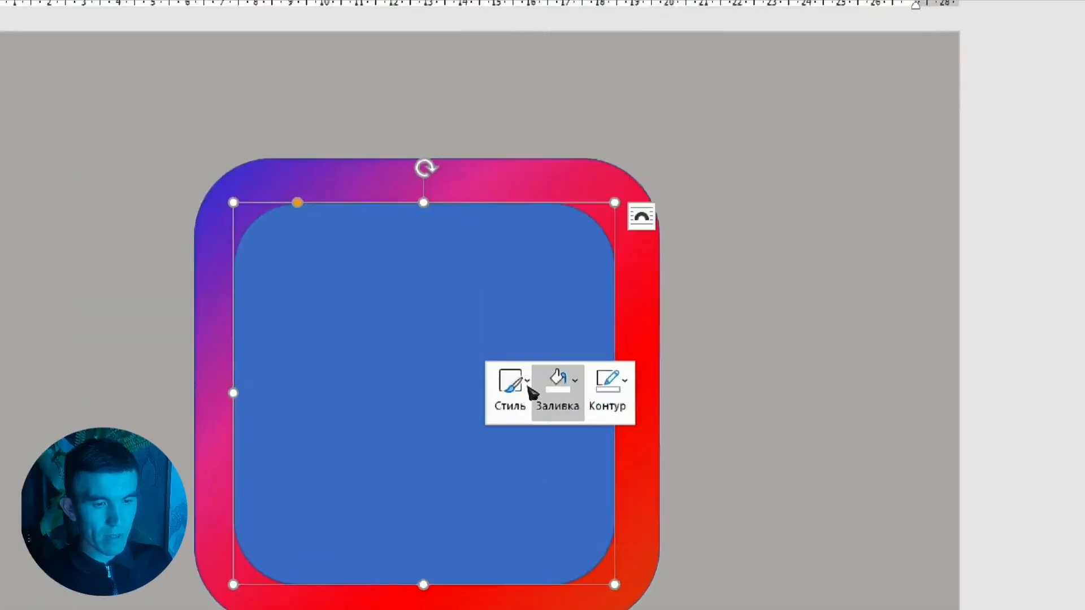
left_click(533, 390)
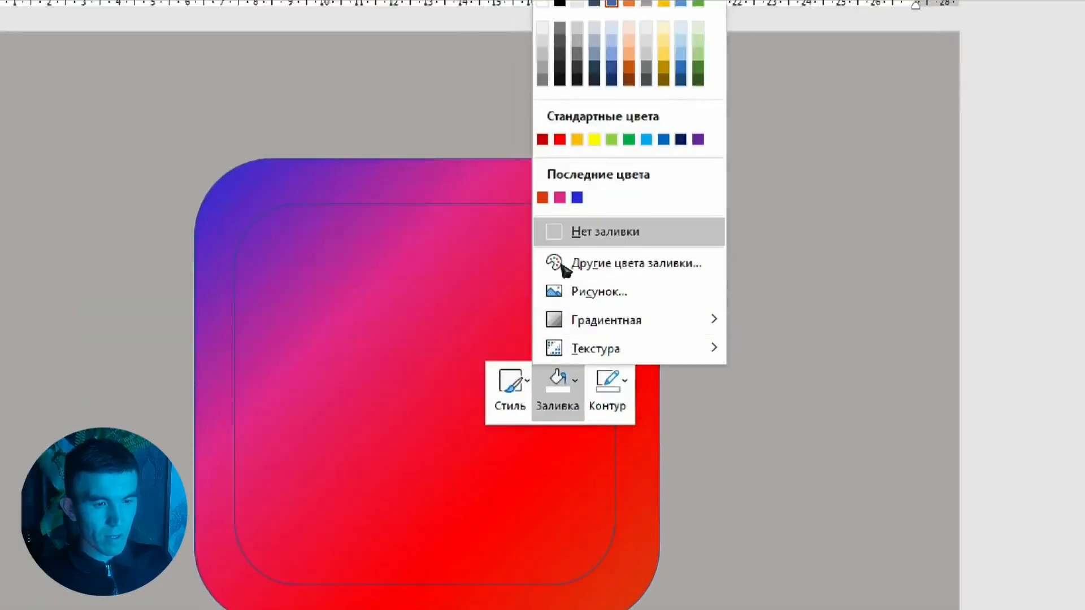
key("Escape")
Set the inner rounded rectangle's outline width to 14 pt
left_click(611, 384)
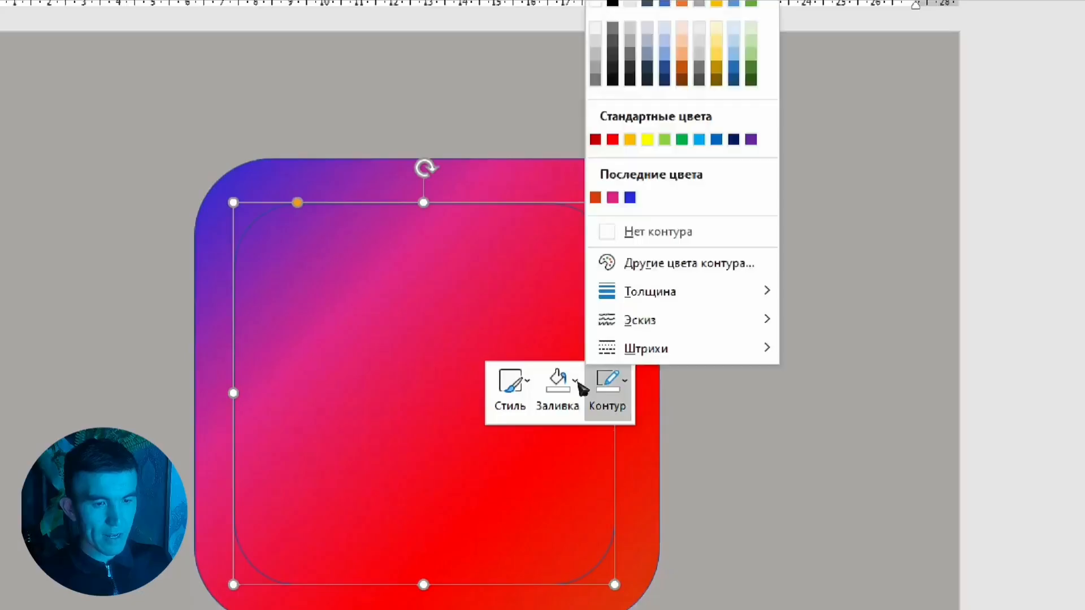
mouse_move(727, 300)
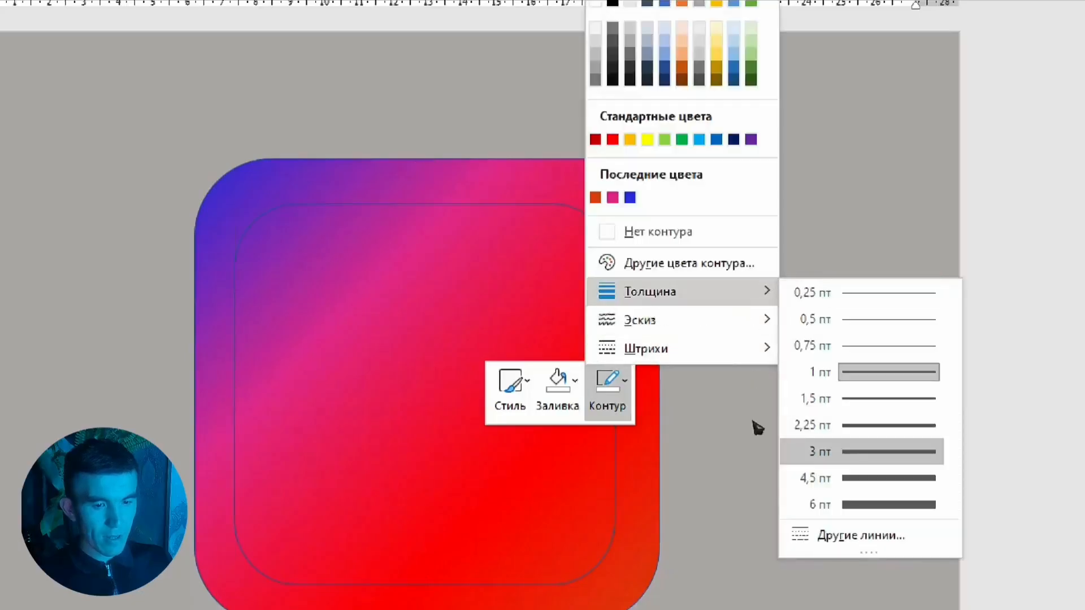
left_click(847, 536)
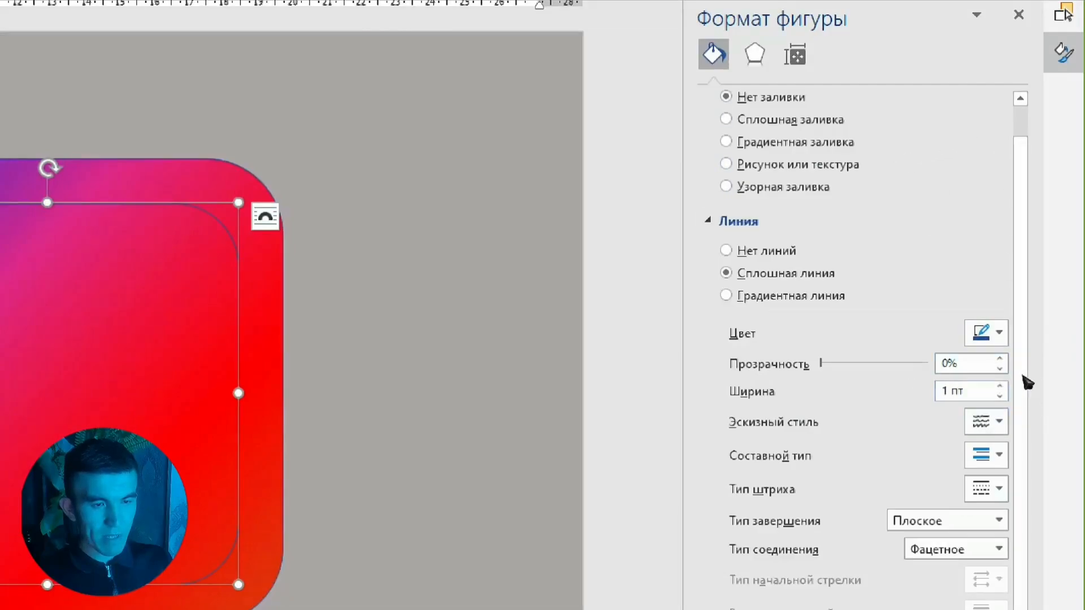
left_click(1000, 386)
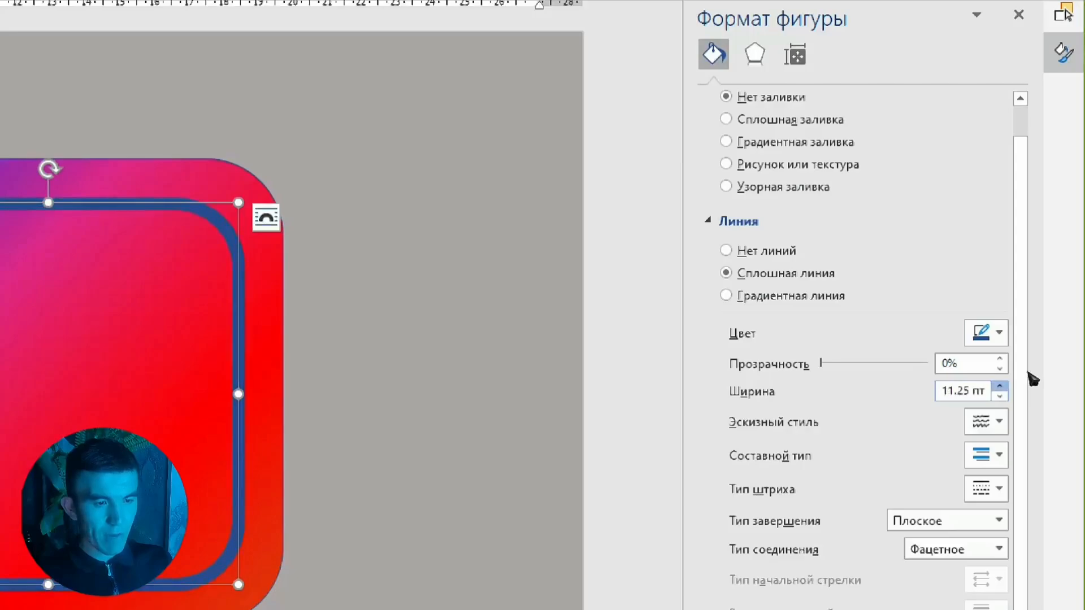
left_click(1000, 386)
left_click(1000, 386)
Set the inner rounded rectangle's outline to 15 pt wide and white
left_click(1000, 386)
left_click(1000, 386)
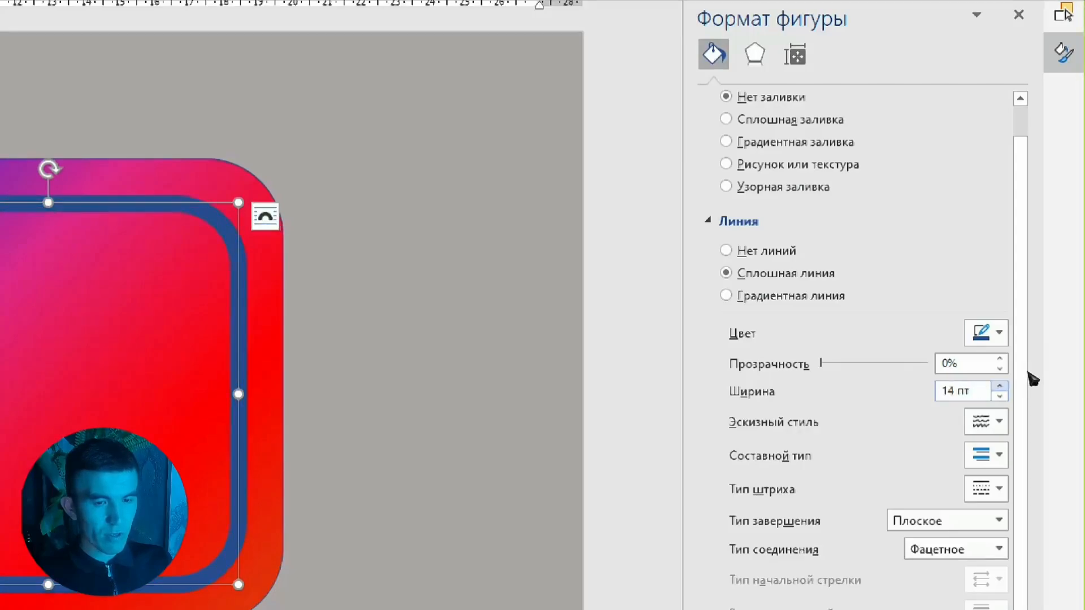
left_click(1000, 386)
left_click(999, 386)
left_click(1000, 386)
left_click(1000, 386)
left_click(1000, 386)
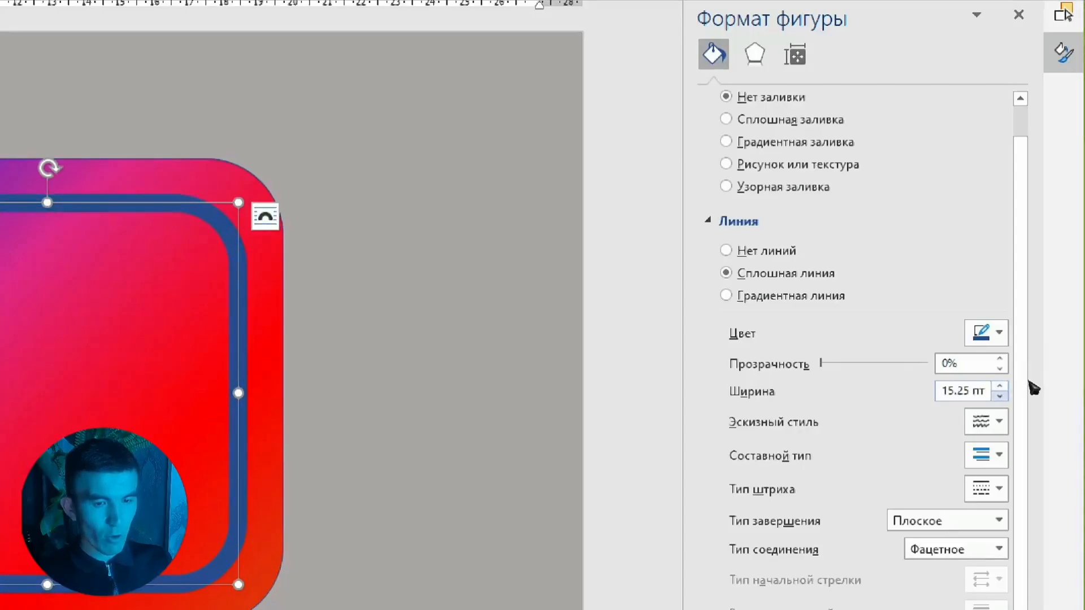
left_click(1000, 396)
left_click(999, 335)
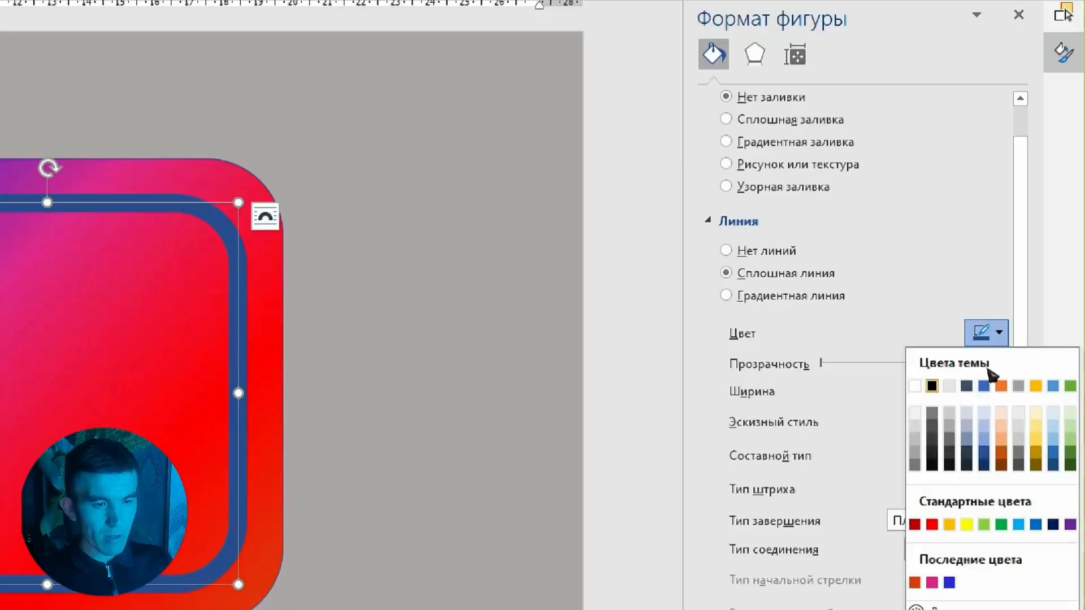
left_click(914, 386)
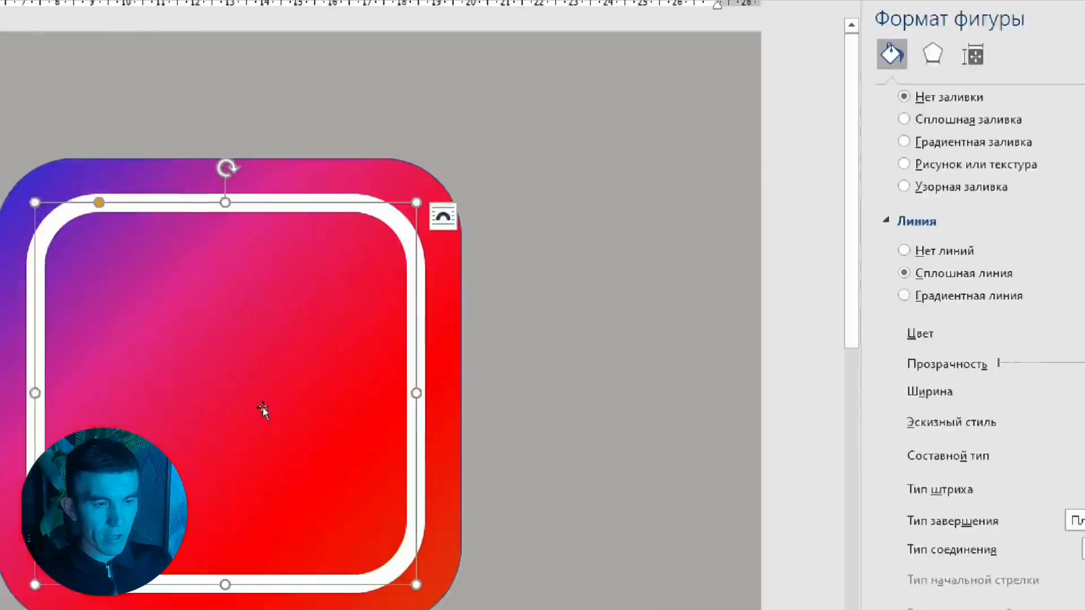
Nudge the inner rounded rectangle slightly upward within the gradient square
left_click(589, 381)
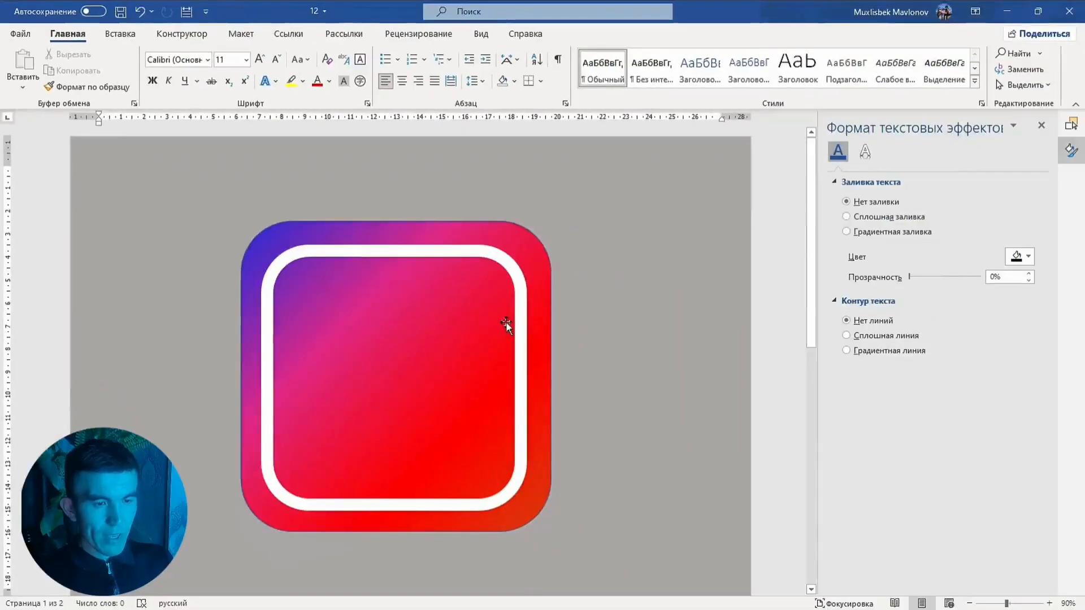
left_click(517, 324)
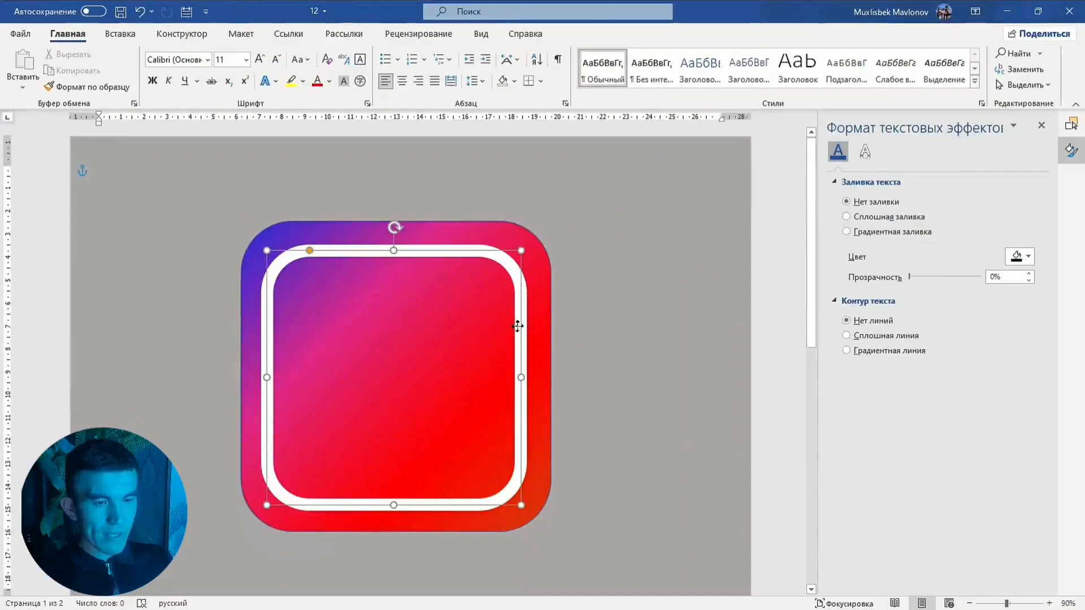
left_click(529, 319)
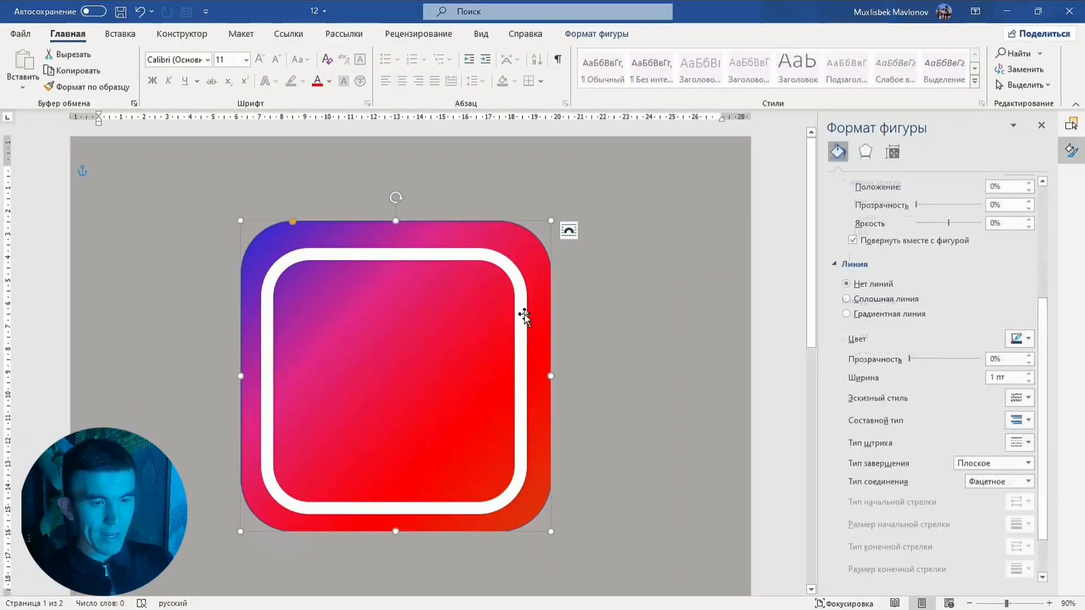
left_click(525, 316)
key("Up")
key("Up")
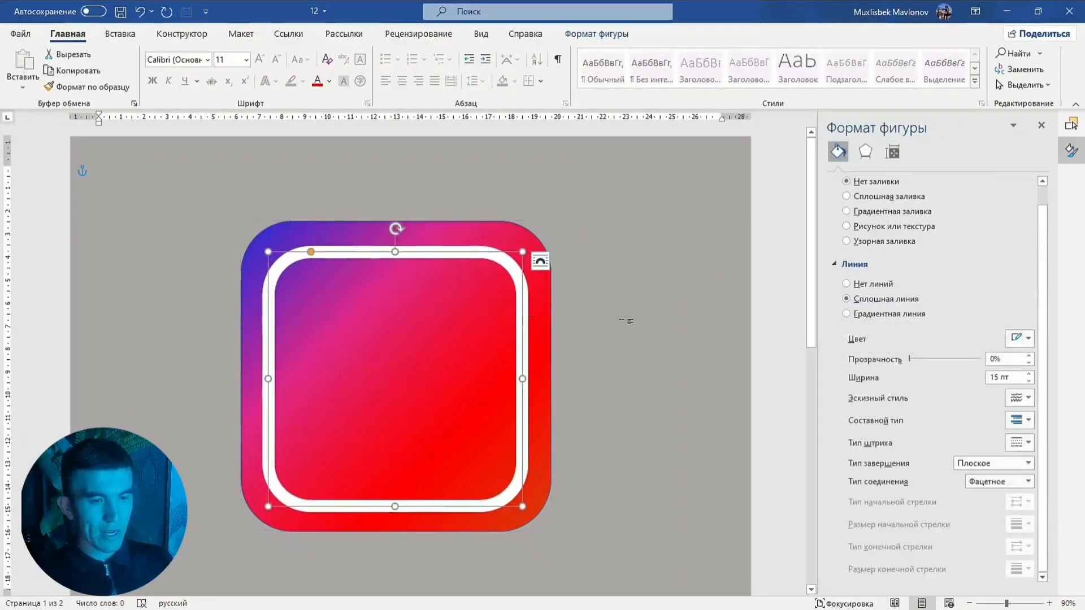
left_click(625, 320)
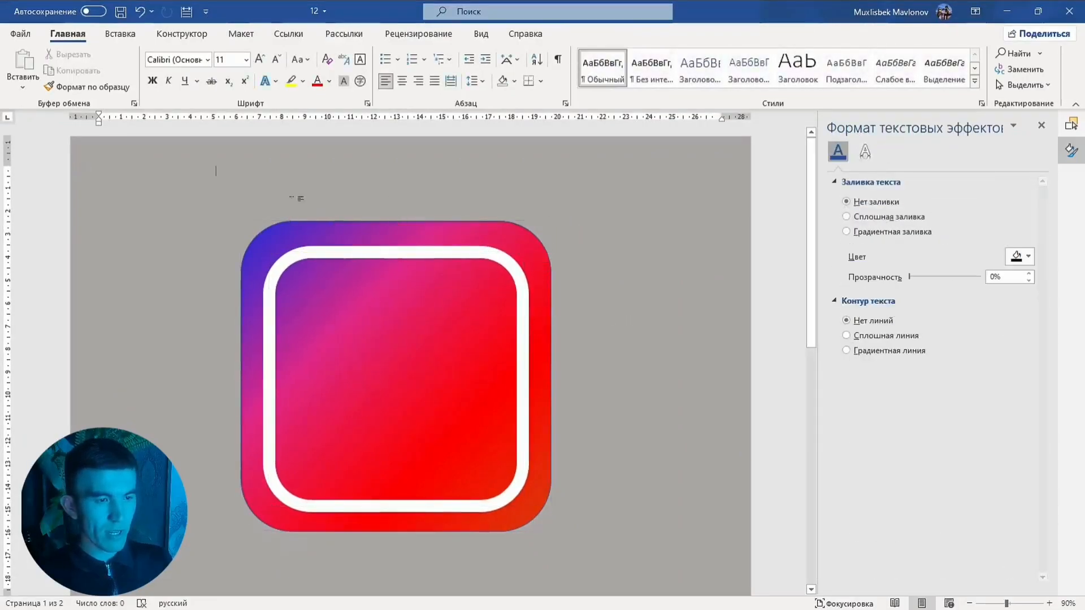
Draw a circle about 7.2 cm across in the middle of the inner rounded rectangle
left_click(121, 35)
left_click(223, 50)
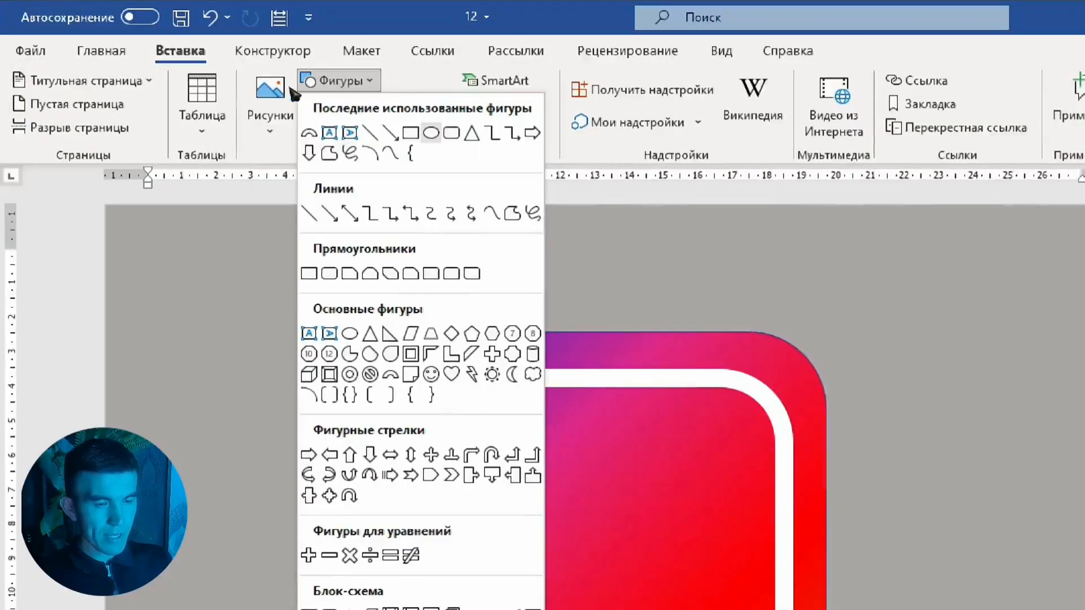
left_click(291, 103)
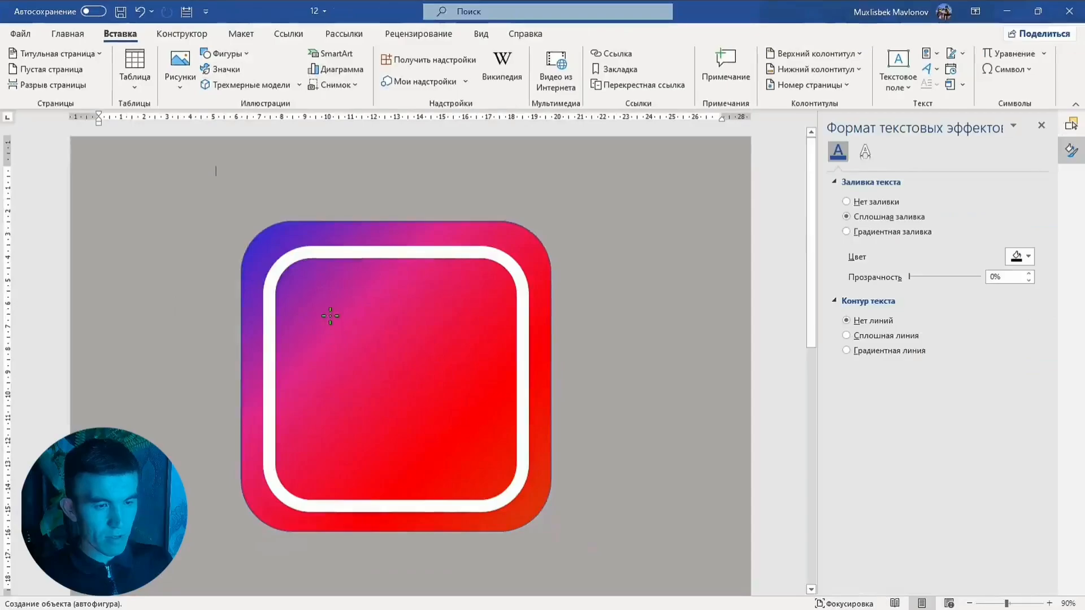
mouse_move(330, 316)
left_mouse_down()
mouse_move(476, 464)
mouse_move(492, 466)
left_mouse_up()
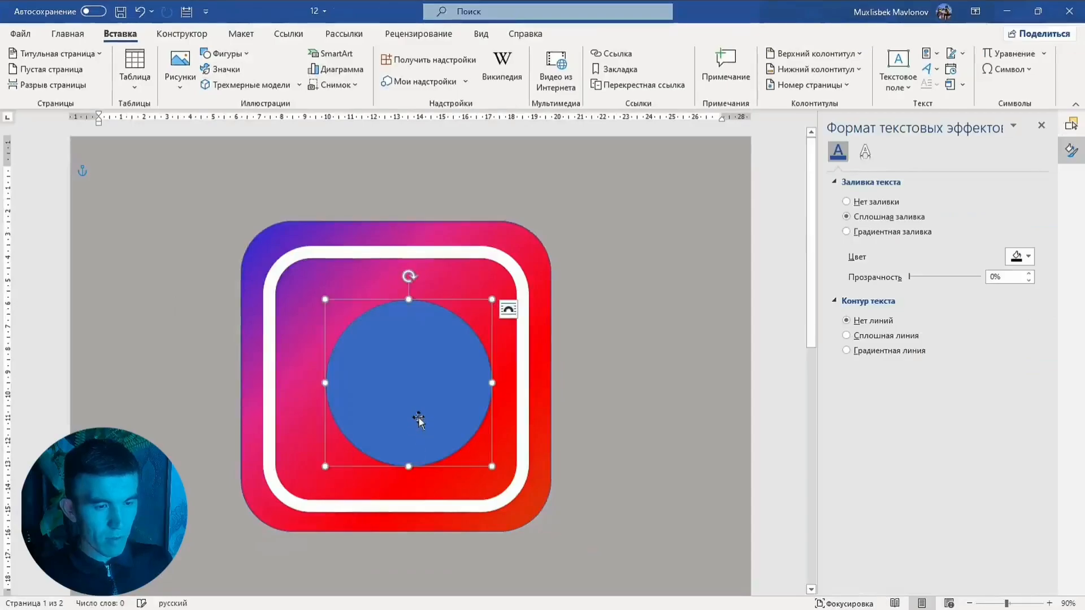
mouse_move(405, 416)
left_mouse_down()
mouse_move(392, 416)
mouse_move(405, 402)
mouse_move(410, 413)
left_mouse_up()
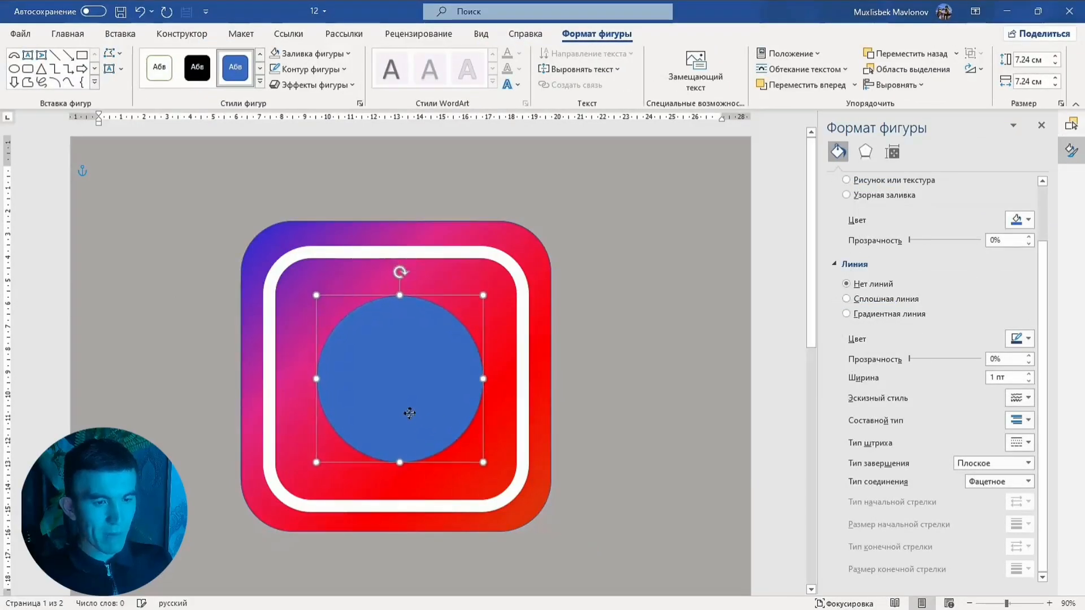
Copy the inner rounded rectangle's formatting onto the circle with Format Painter
left_click(521, 360)
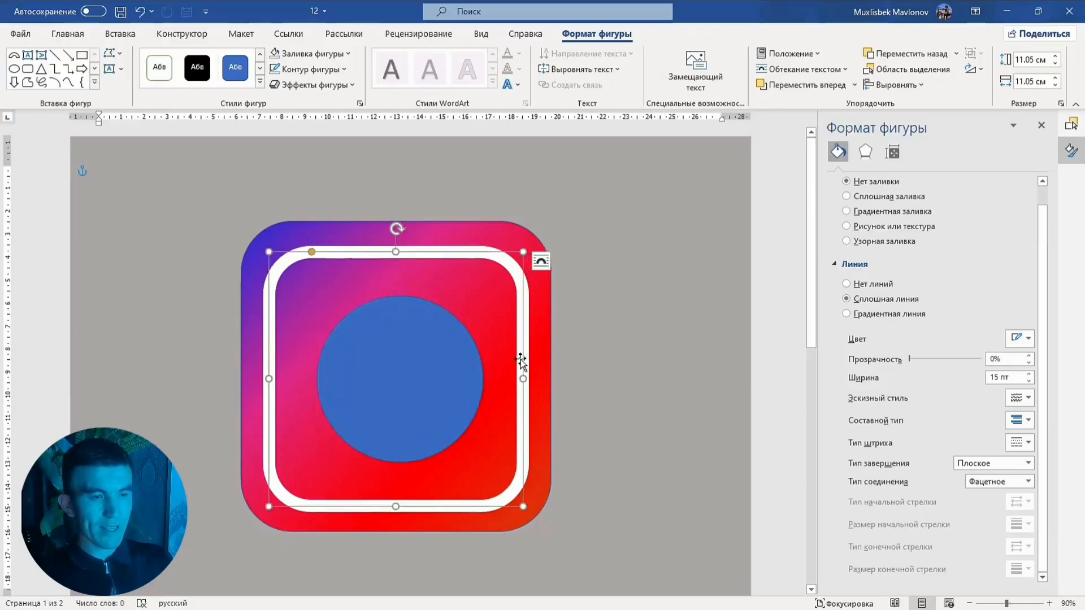
left_click(83, 40)
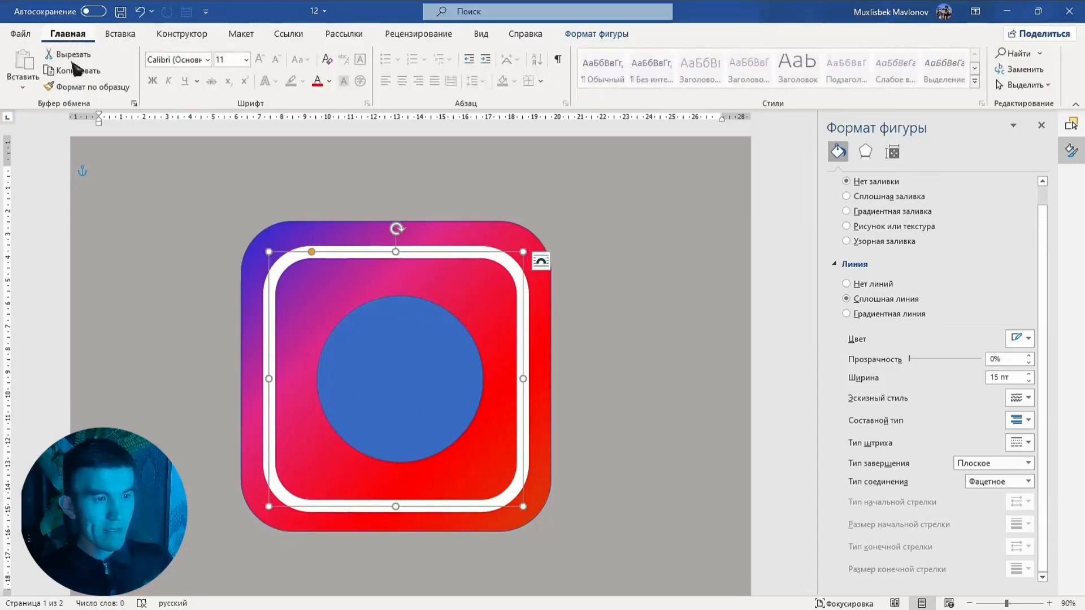
left_click(107, 90)
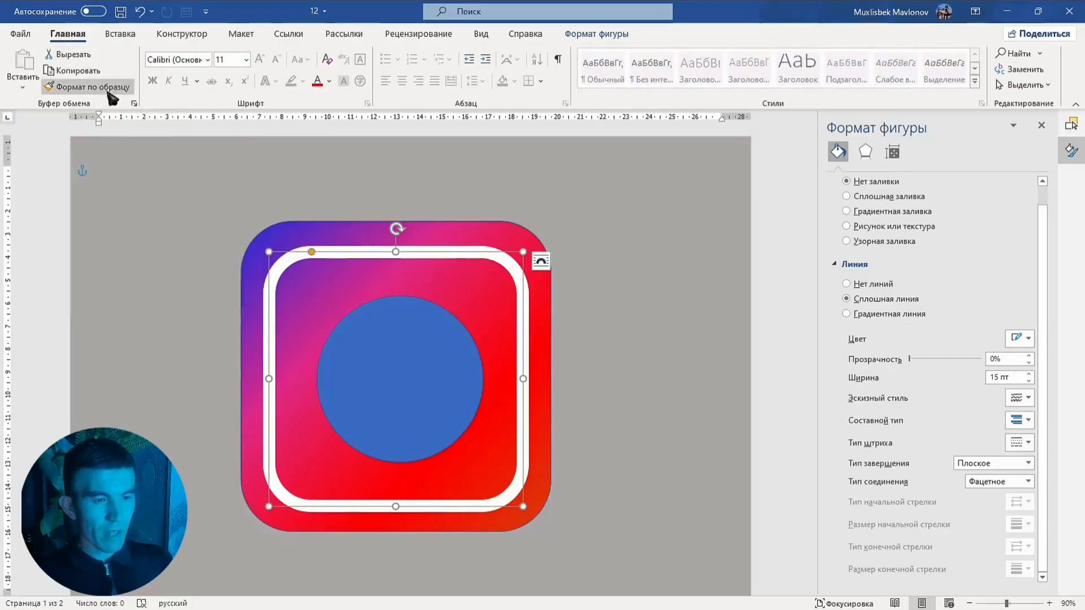
left_click(363, 345)
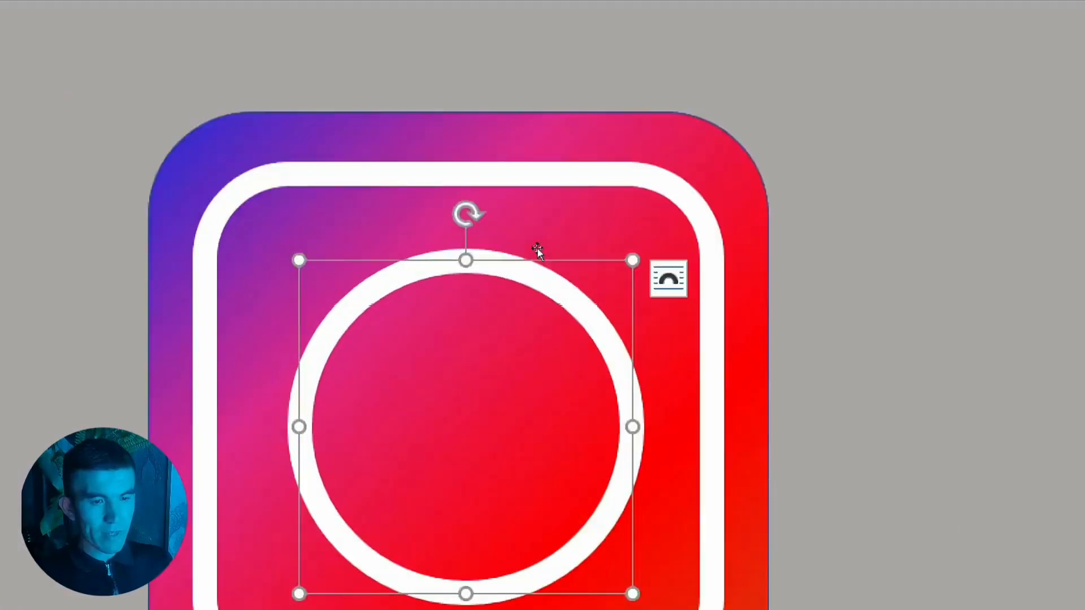
Shrink the outlined circle slightly from its corner and keep it centered
key("Tab")
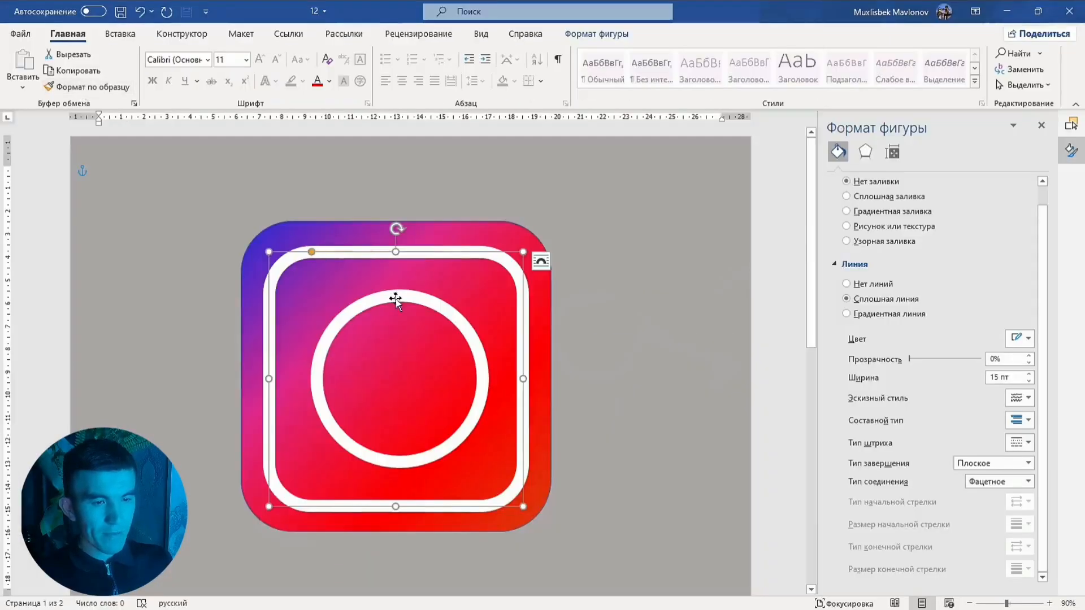
left_click(395, 299)
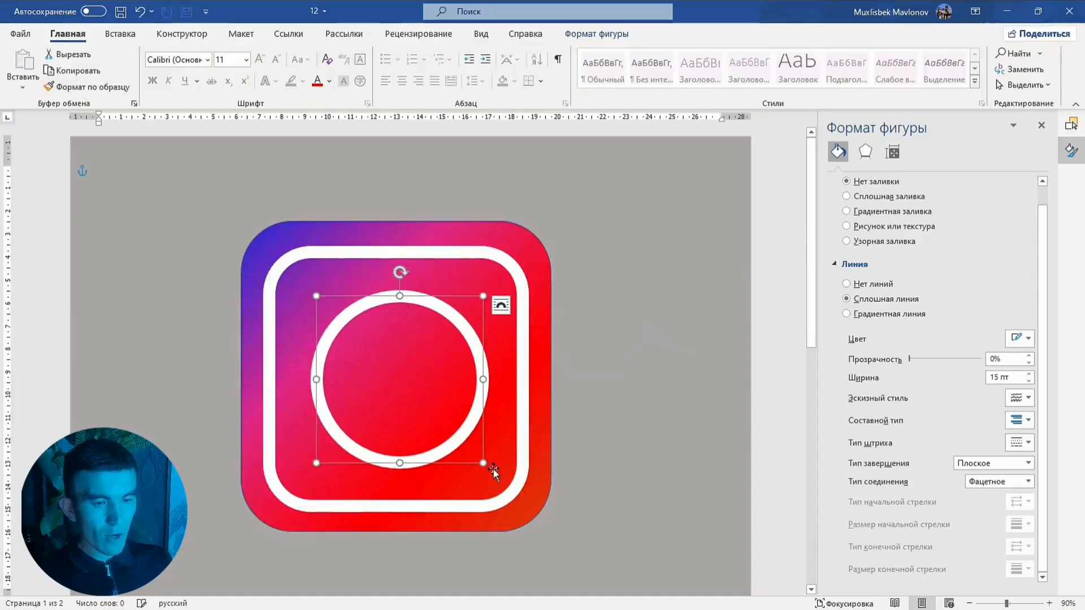
left_click_drag(487, 466, 461, 427)
left_click(493, 288)
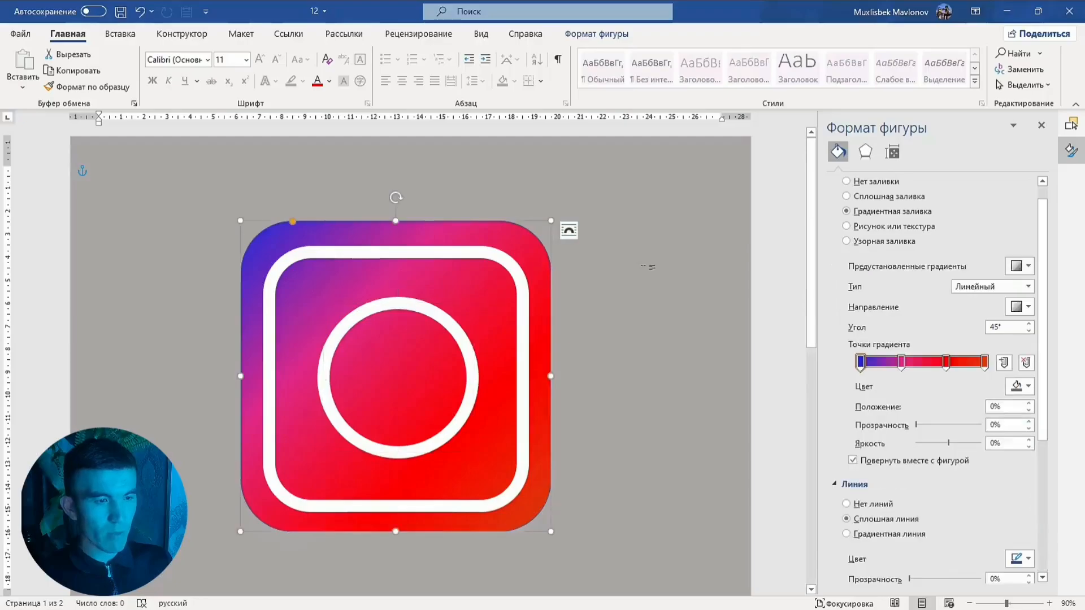
Draw a small circle about 1.3 cm across near the inner square's top-right corner and fill it white
left_click(246, 158)
left_click(119, 35)
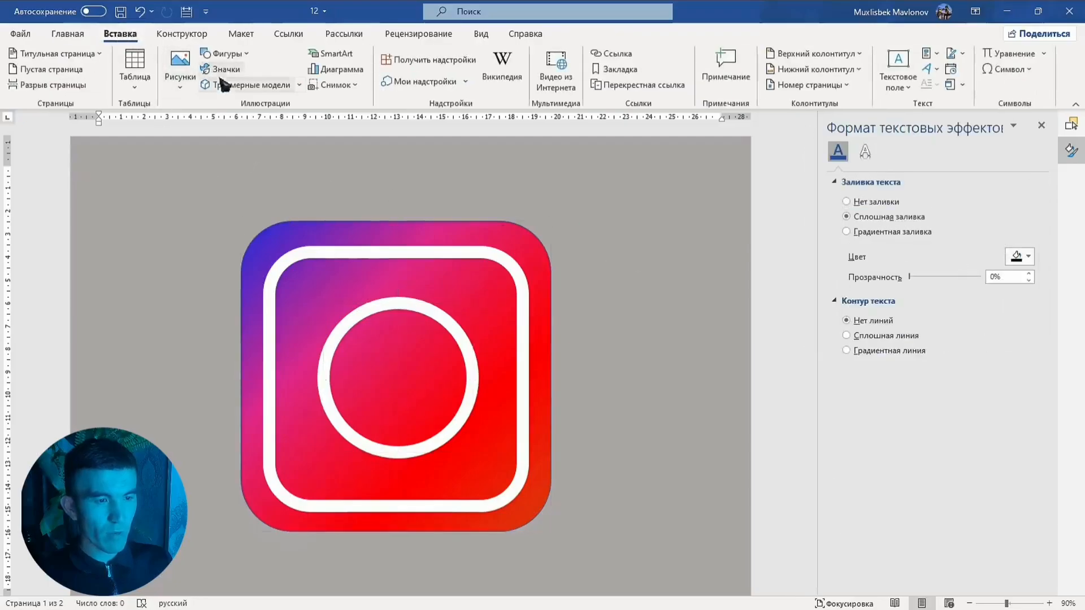
left_click(221, 54)
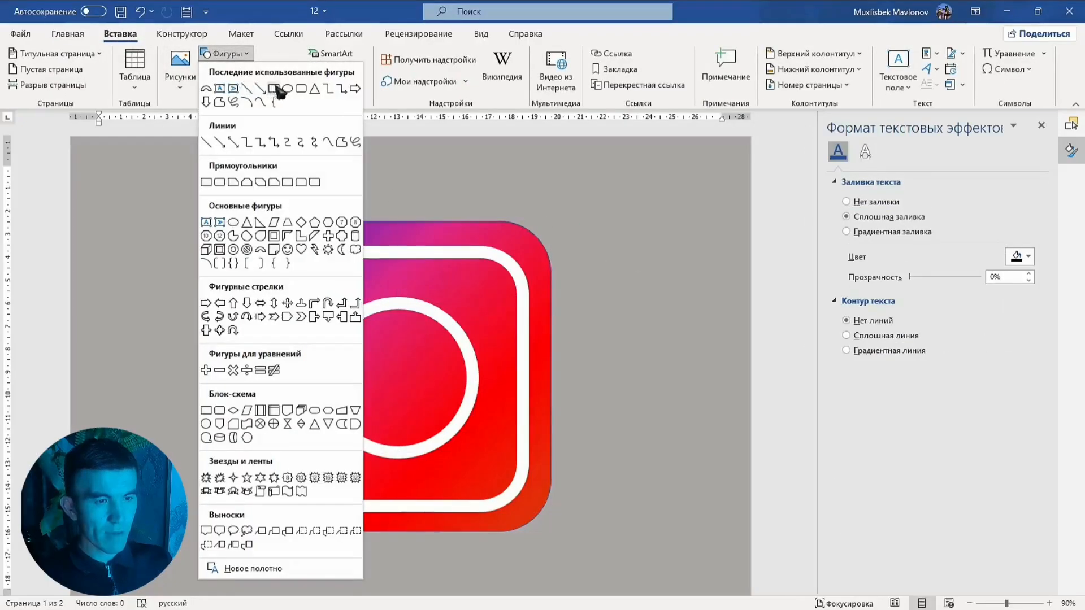
left_click(287, 89)
left_click_drag(440, 275, 482, 298)
right_click(481, 296)
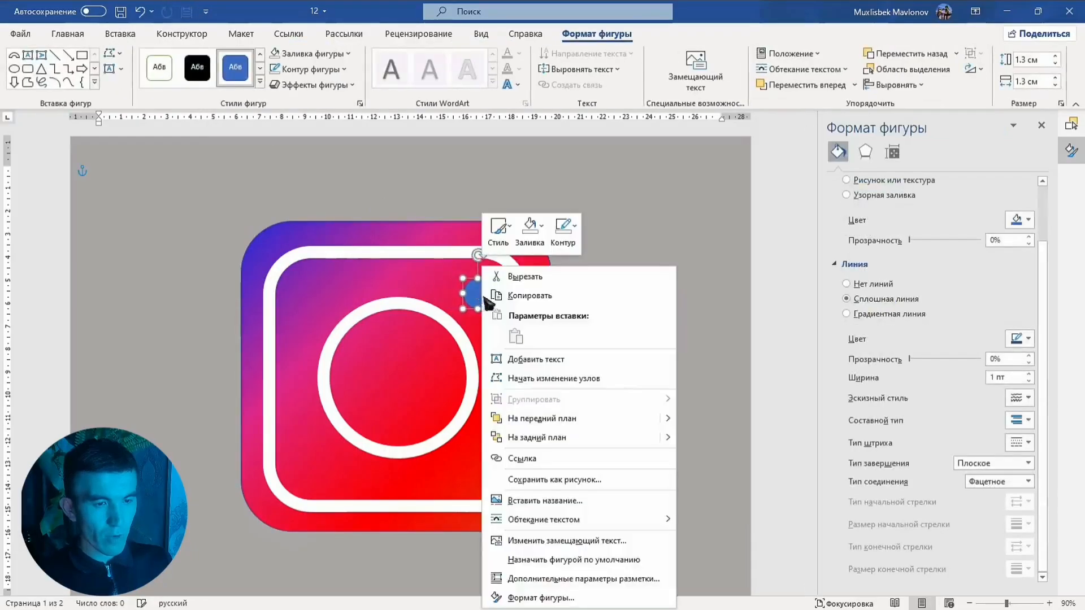
left_click(531, 241)
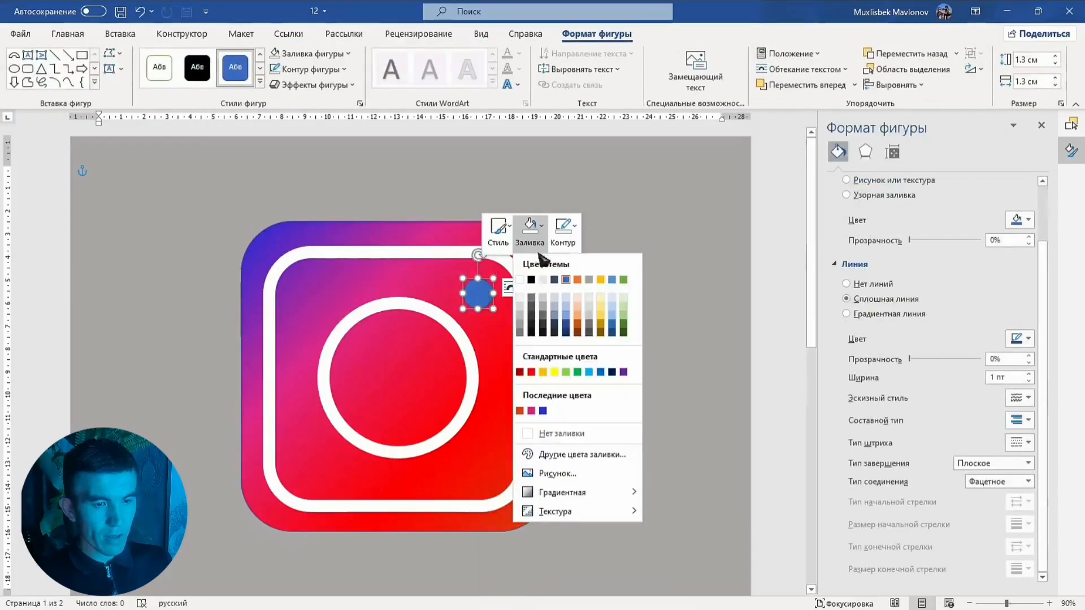
left_click(520, 280)
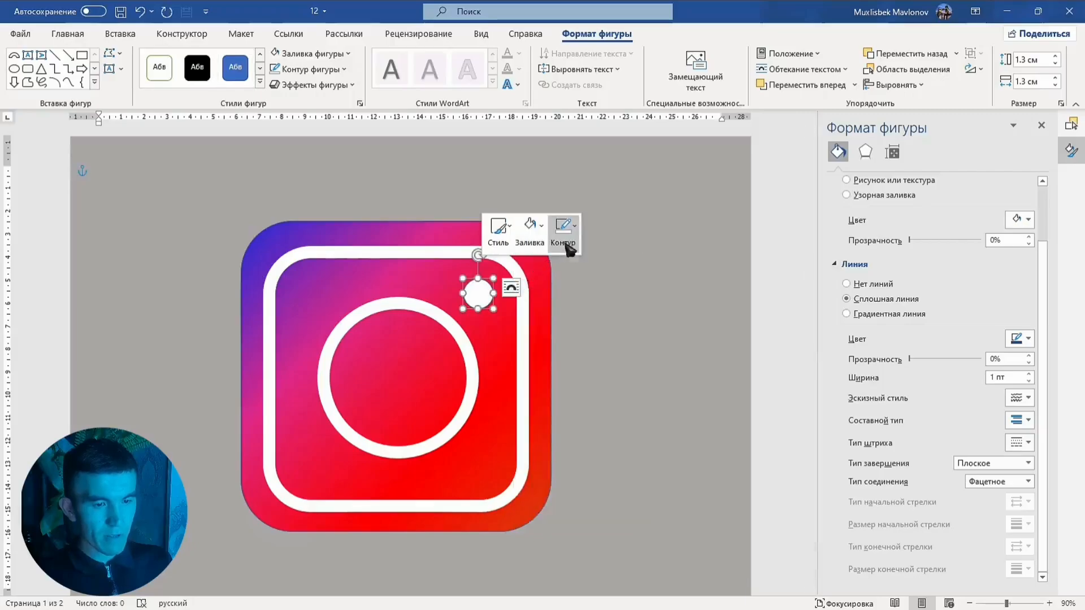
Remove the small circle's outline and move it slightly down into the corner
left_click(563, 226)
left_click(606, 429)
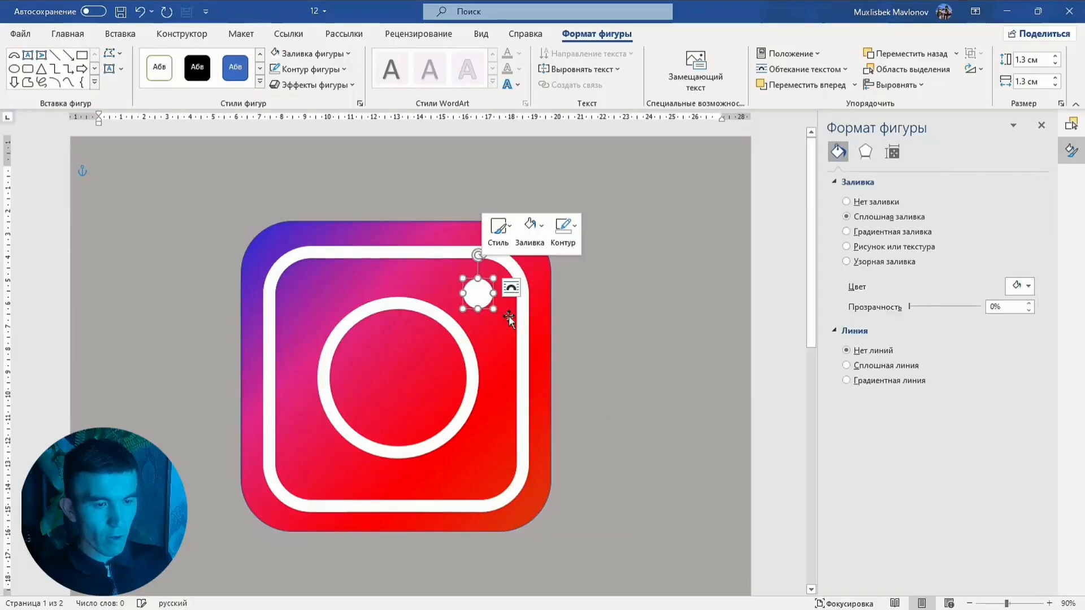
left_click_drag(494, 309, 481, 332)
left_click(644, 293)
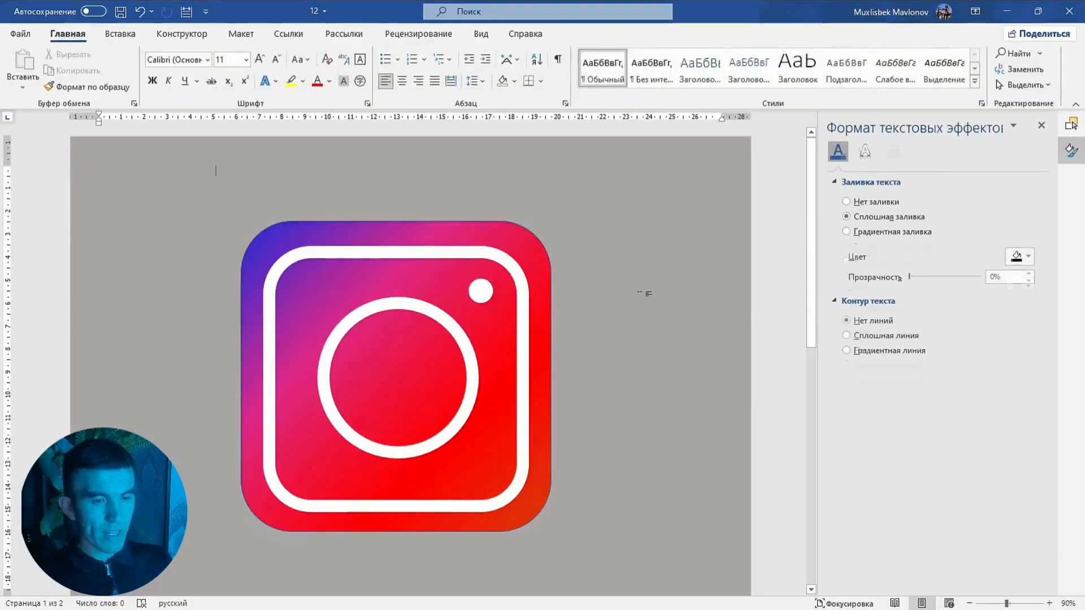
Remove the outline from the gradient rounded square
scroll(647, 294, "down", 1)
left_click(548, 290)
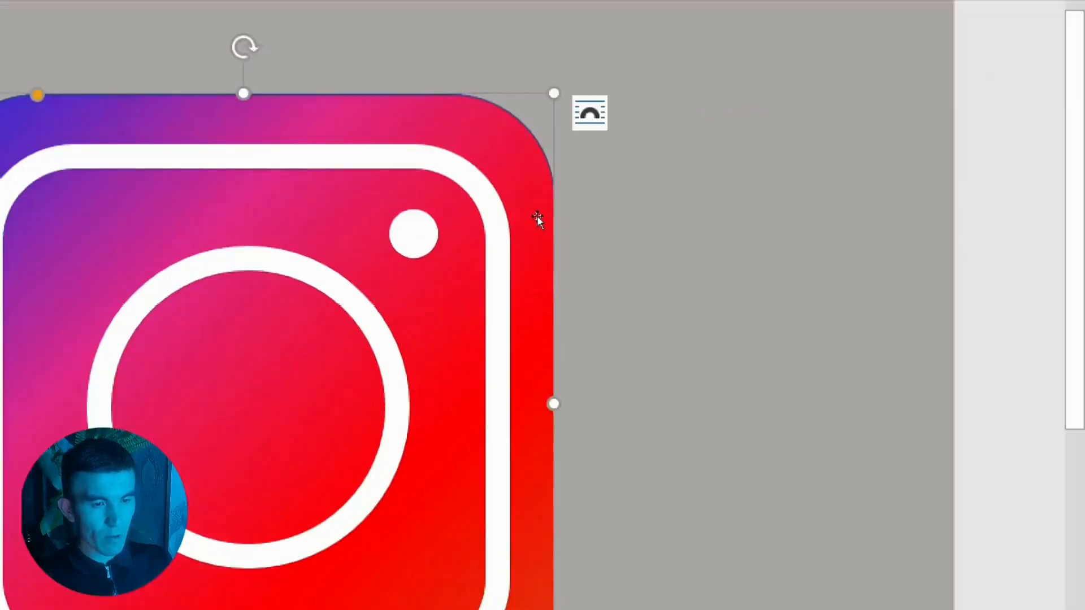
right_click(539, 218)
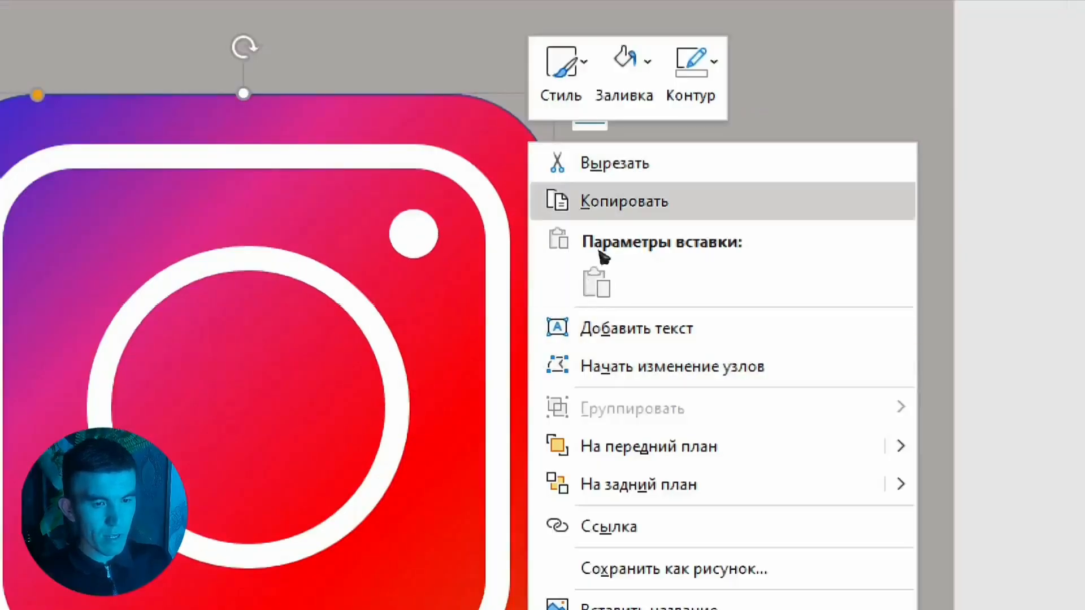
left_click(693, 73)
left_click(640, 377)
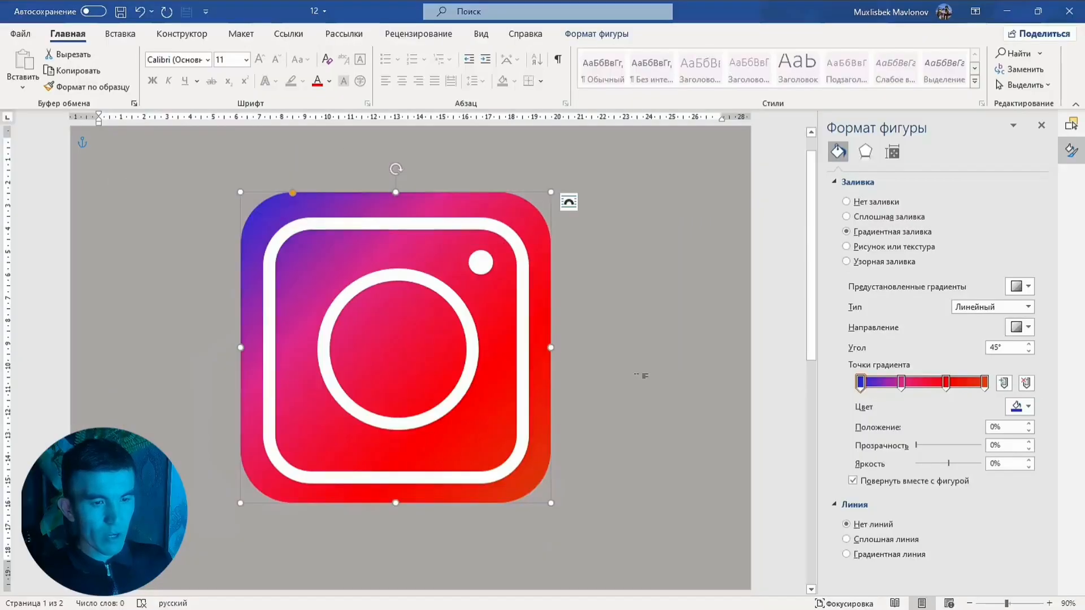
left_click(642, 373)
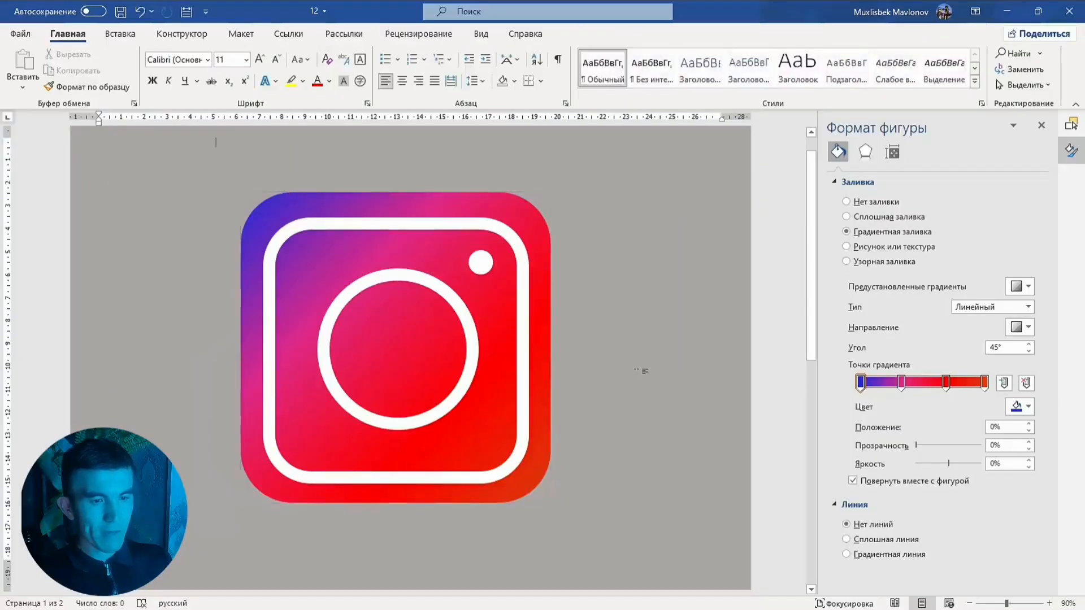
Examine the finished Instagram icon alongside the TikTok logo on the other page
left_click(545, 262)
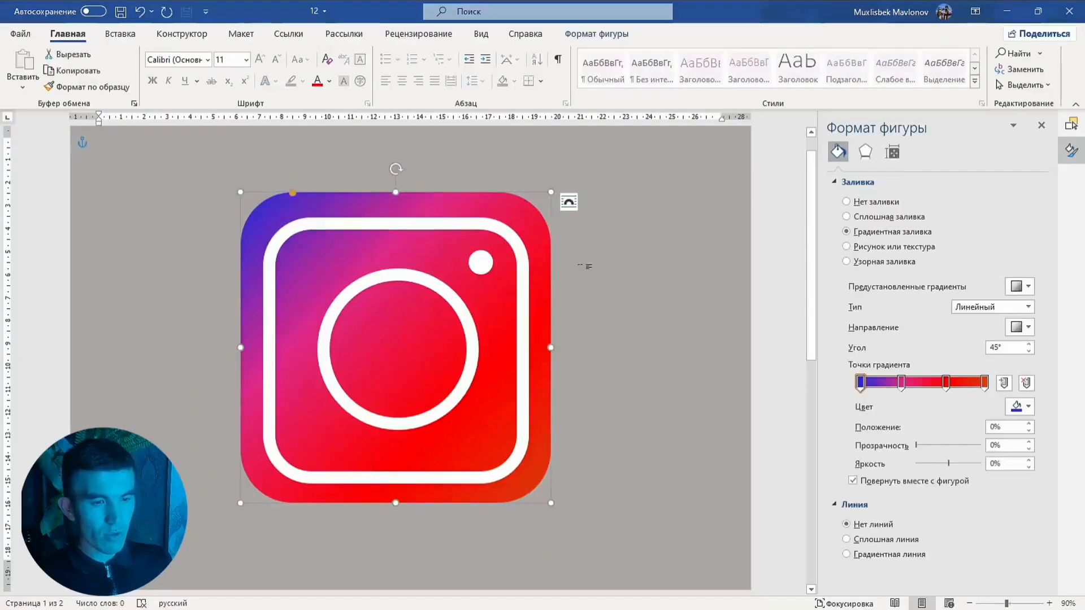
left_click(588, 266)
scroll(577, 264, "down", 5, "ctrl")
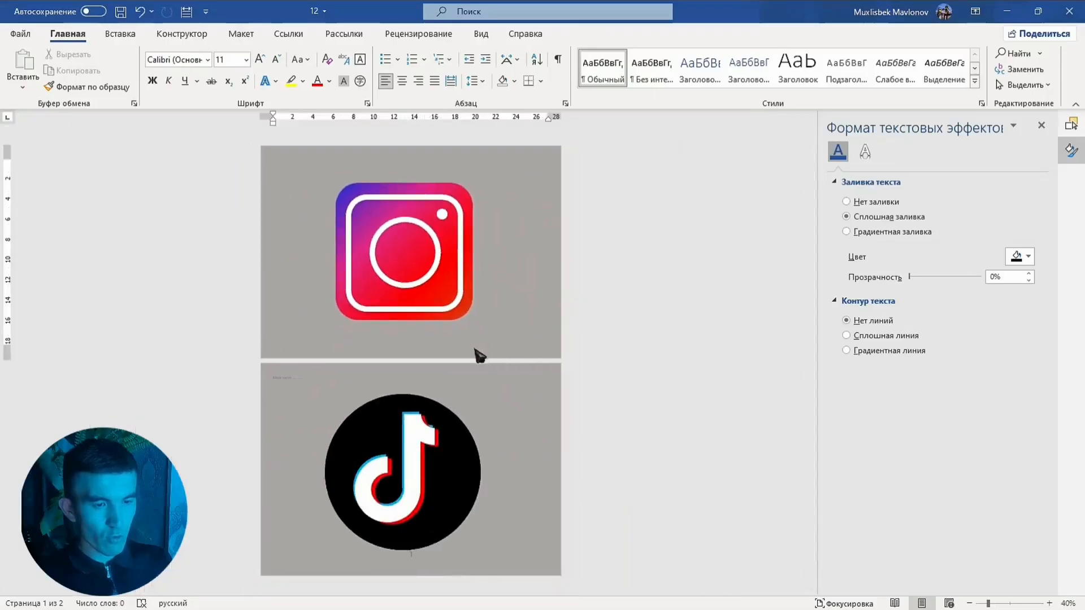
left_click(453, 308)
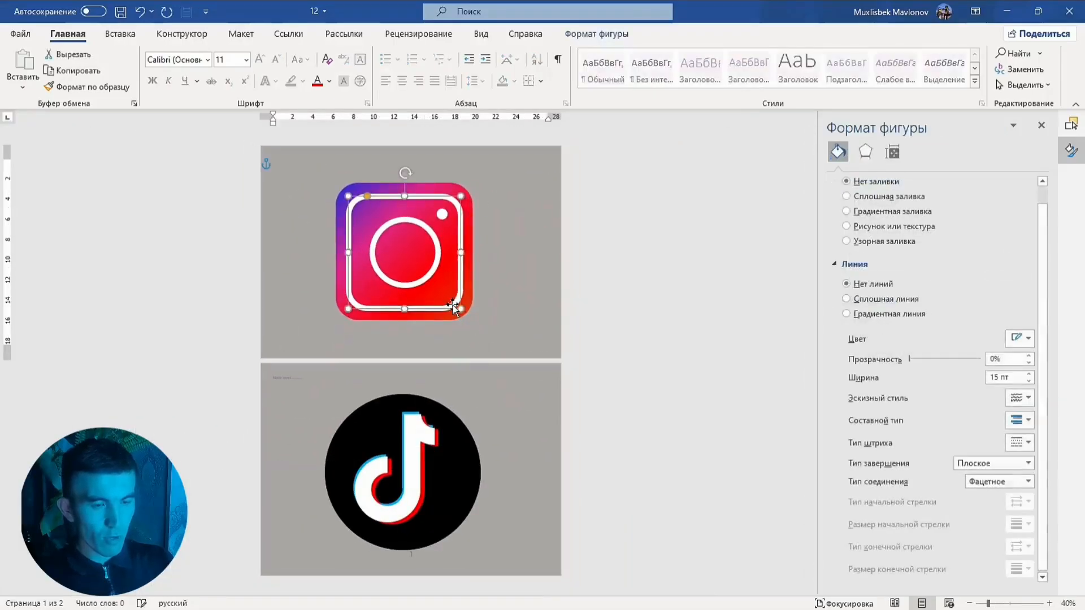
left_click(490, 357)
left_click(447, 396)
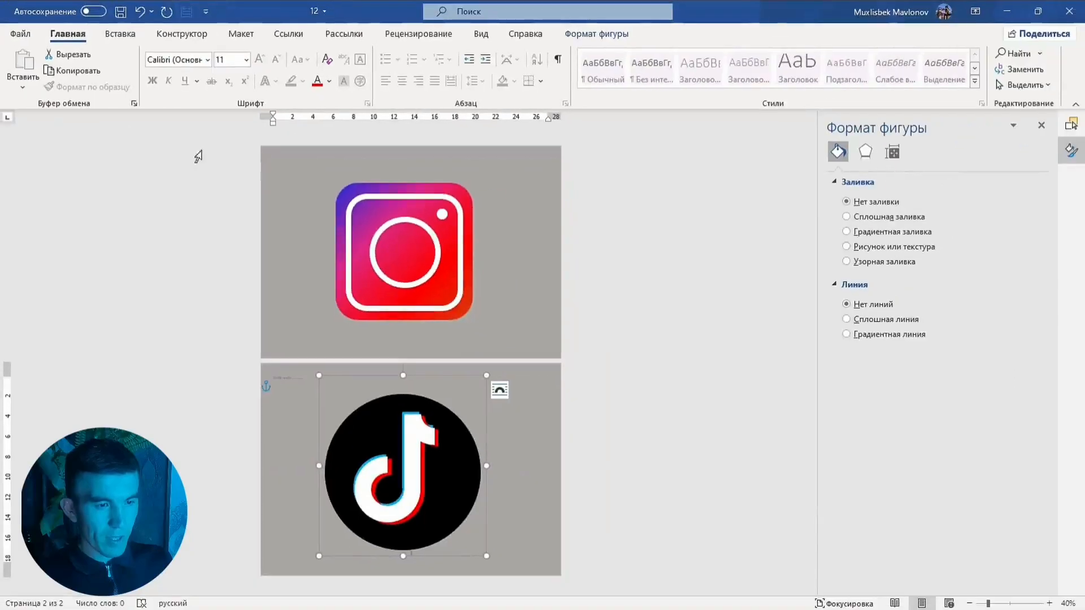
left_click(784, 333)
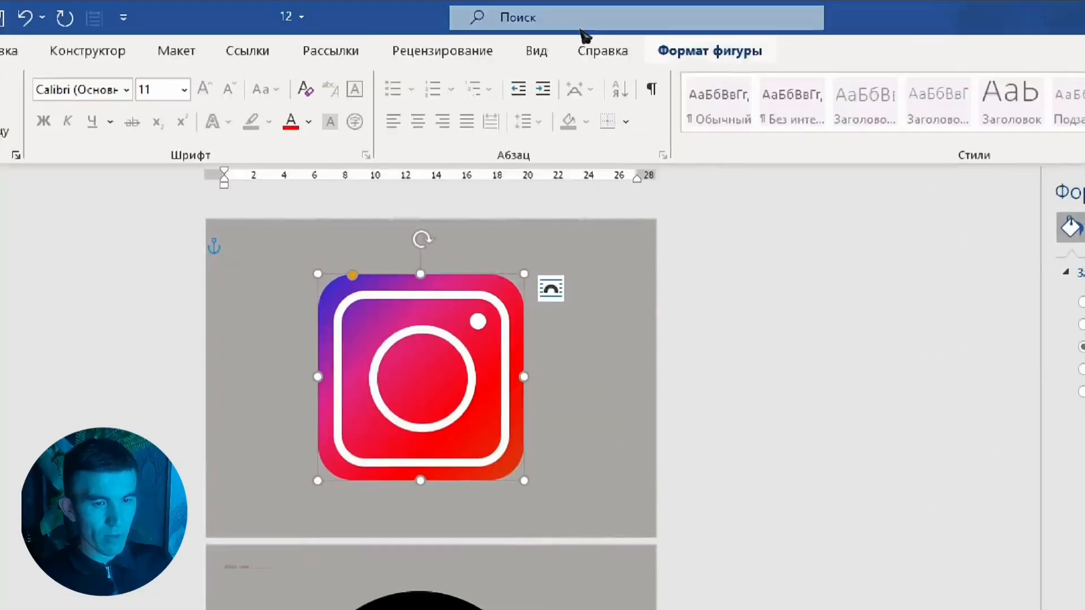
Select all four Instagram shapes in the Selection pane and group them into a single object
left_click(713, 50)
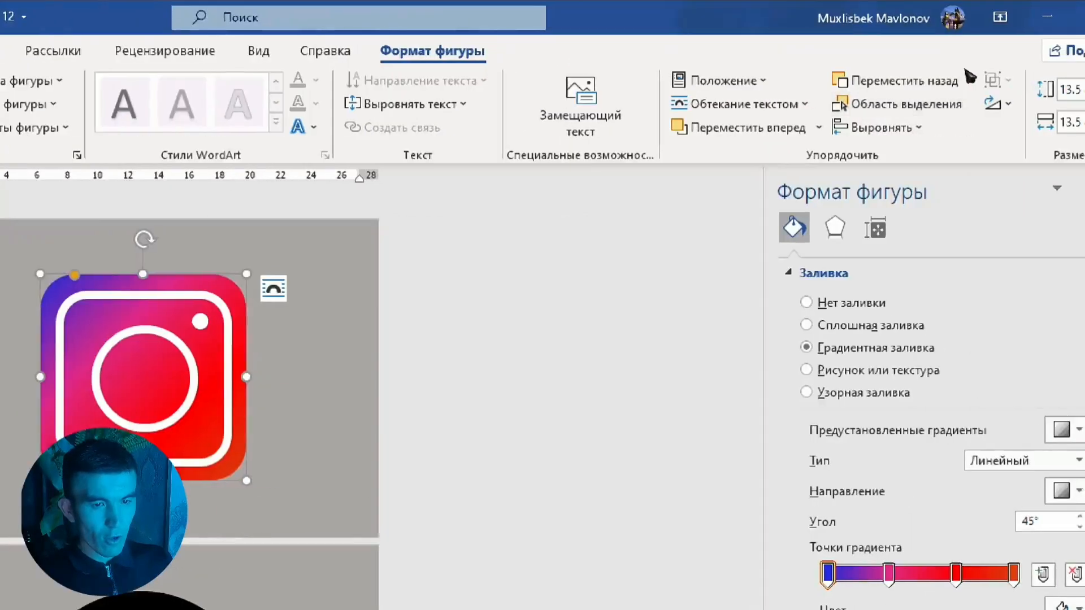
left_click(904, 104)
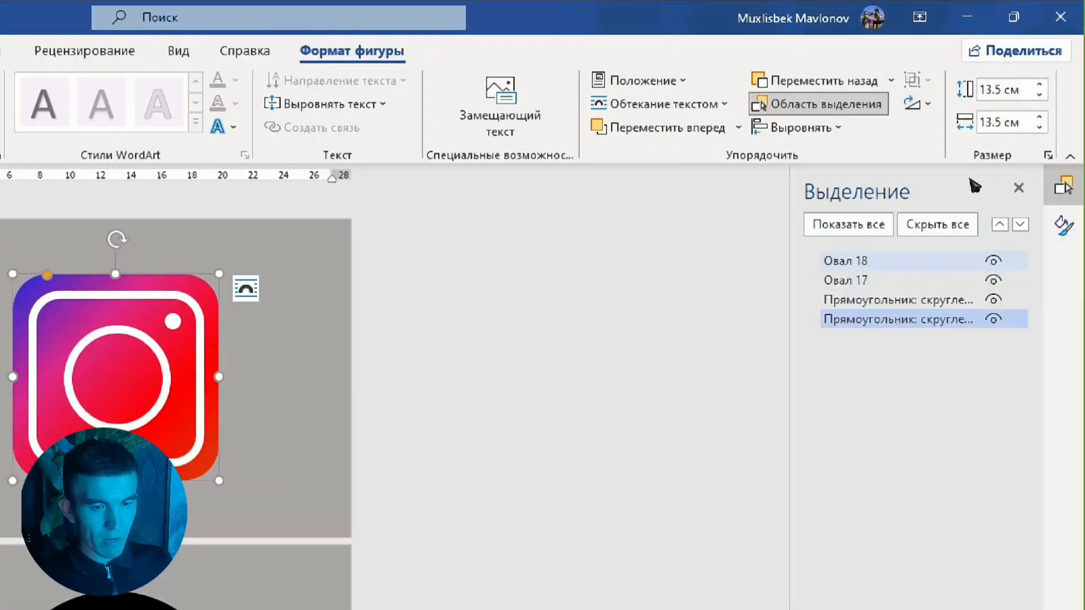
left_click(910, 261)
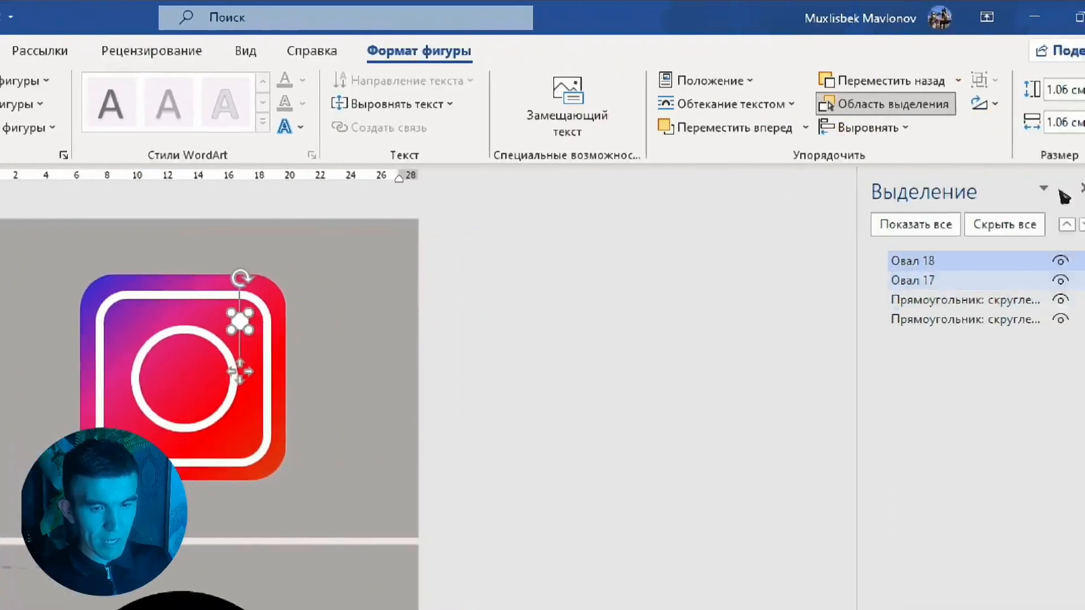
left_click(994, 281, "ctrl")
left_click(993, 300, "ctrl")
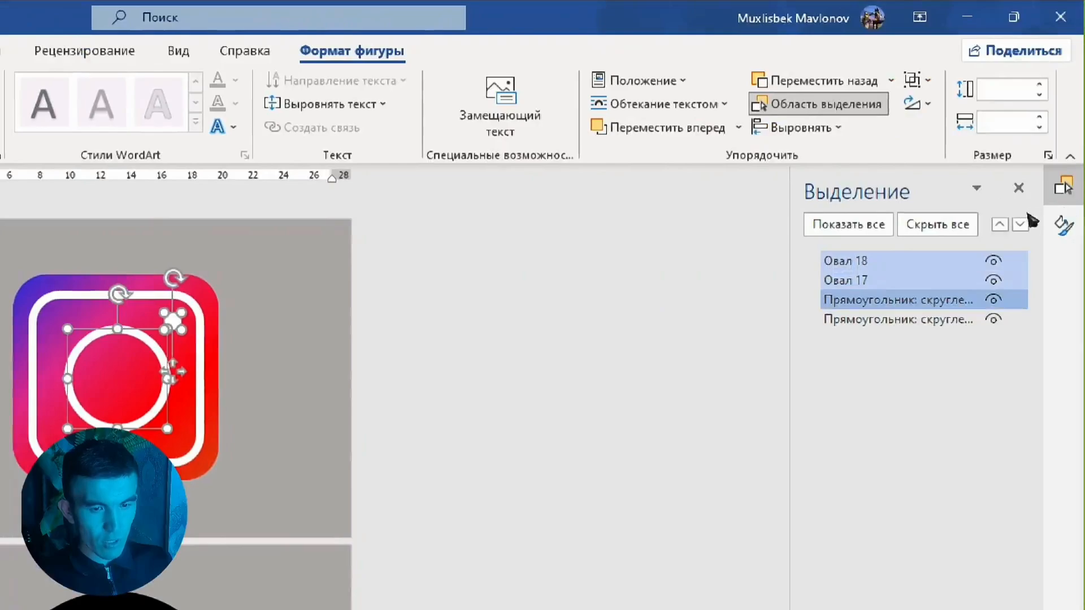
left_click(986, 319, "ctrl")
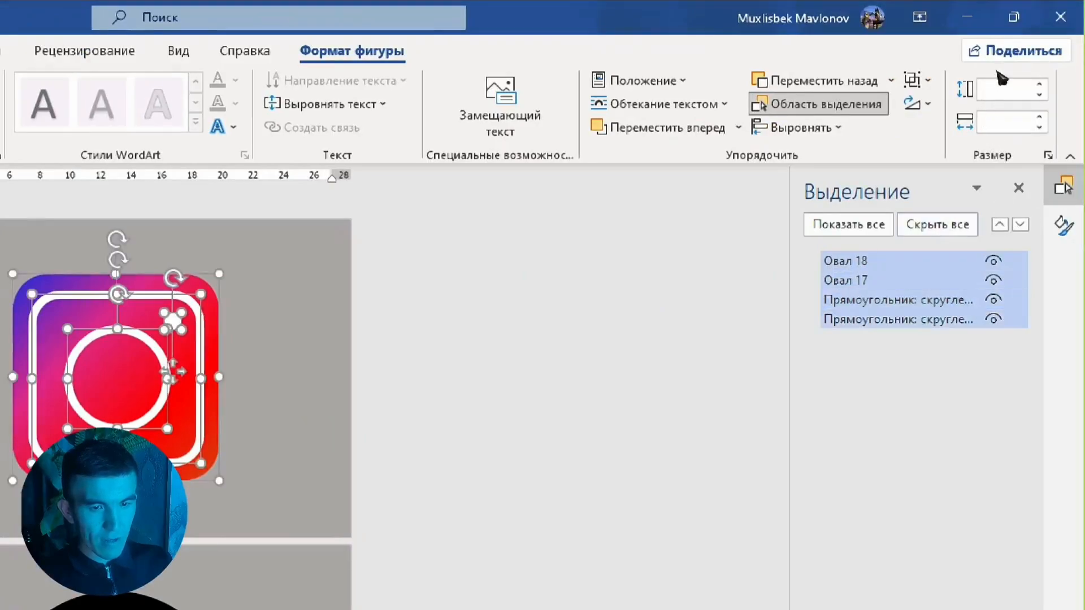
left_click(922, 81)
left_click(979, 108)
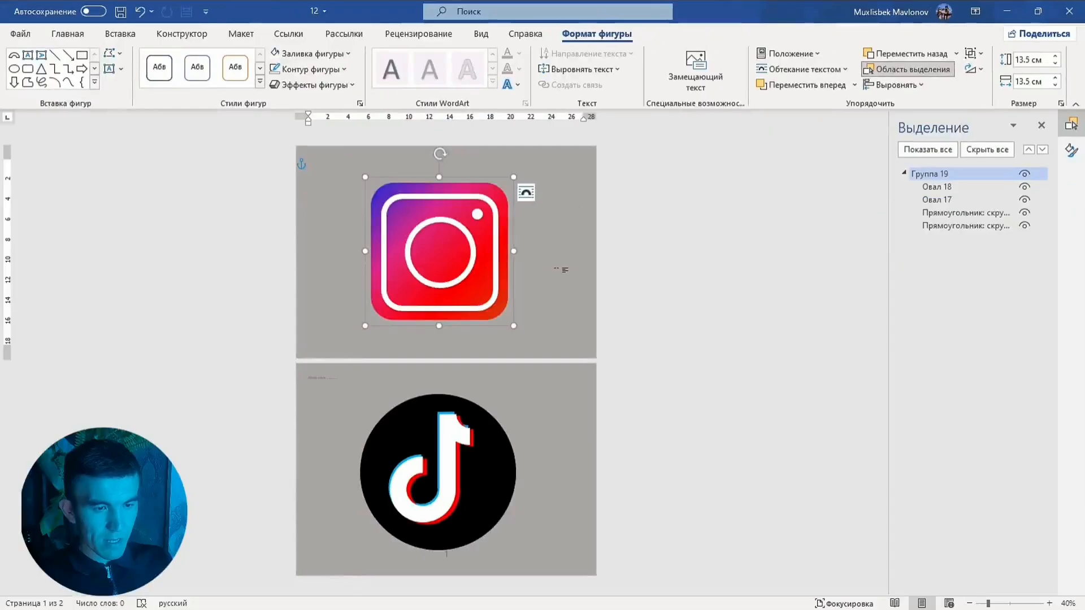
scroll(362, 295, "up", 6)
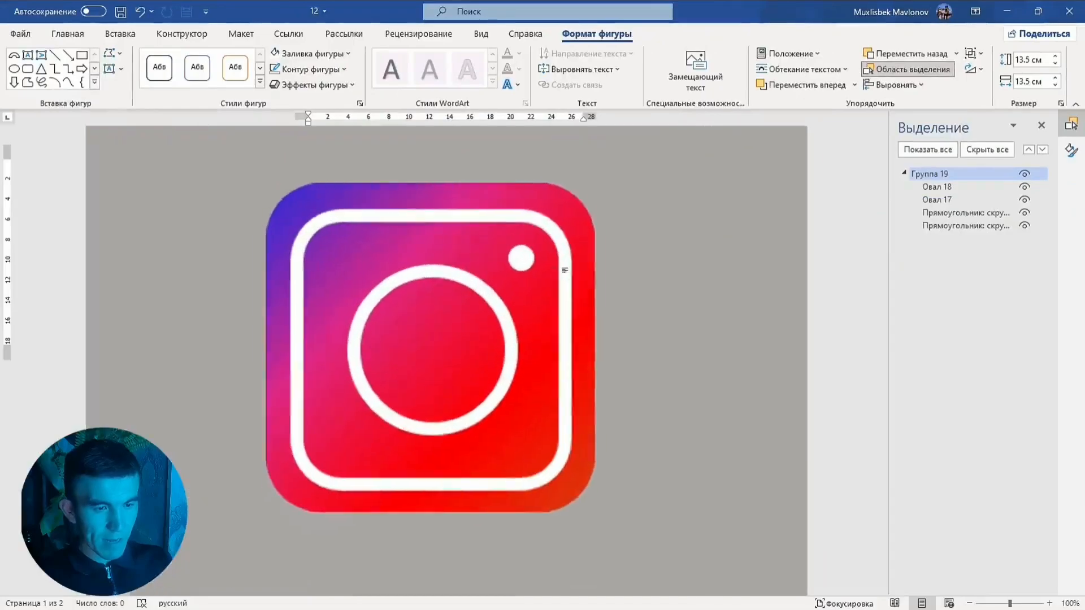
scroll(494, 242, "down", 3)
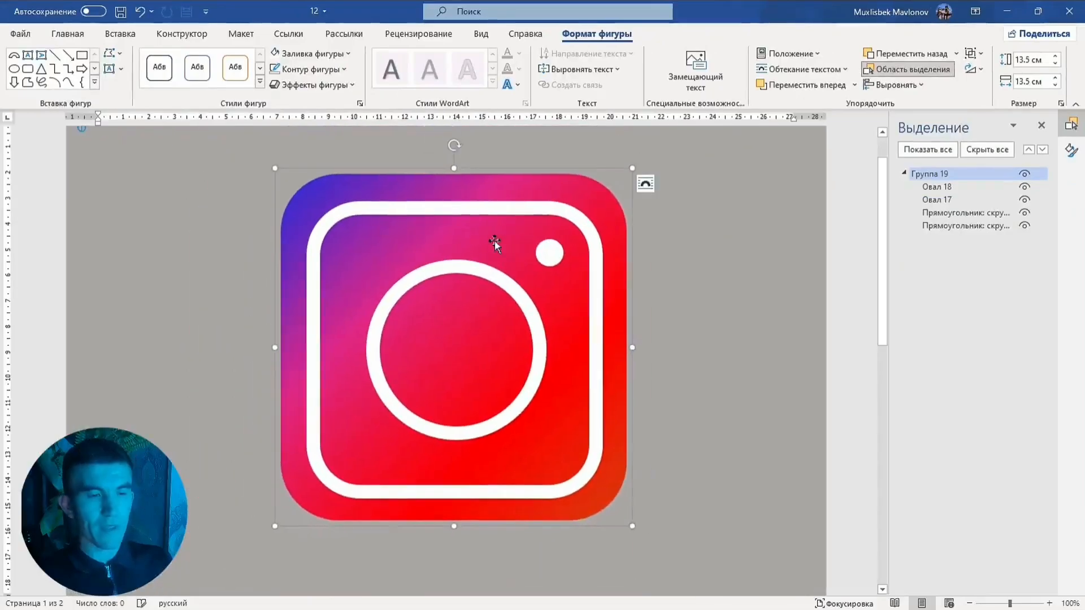
left_click(592, 256)
scroll(622, 255, "down", 1)
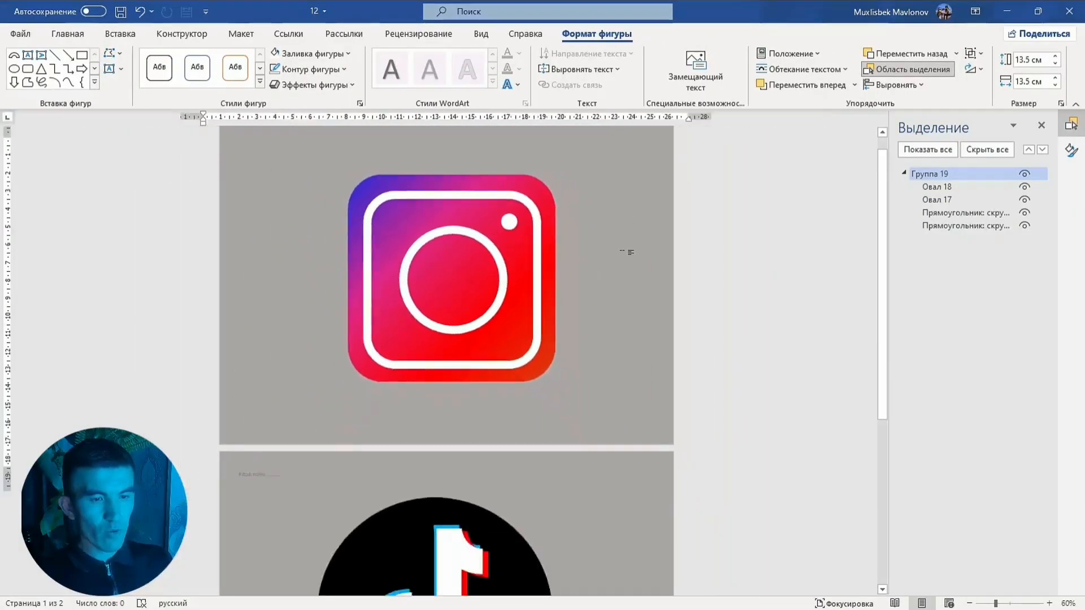
scroll(622, 254, "up", 2)
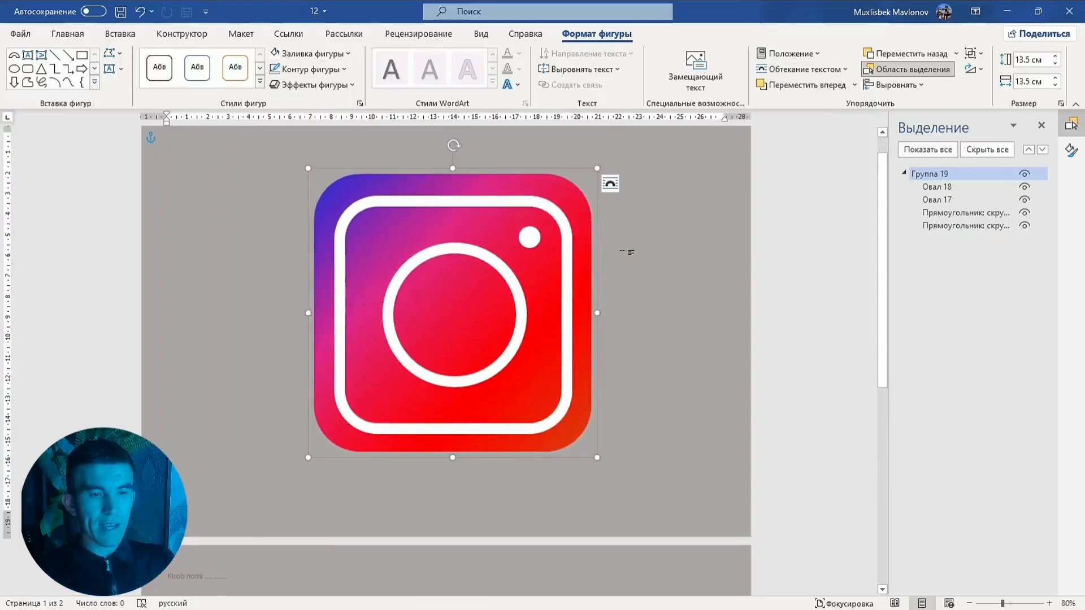